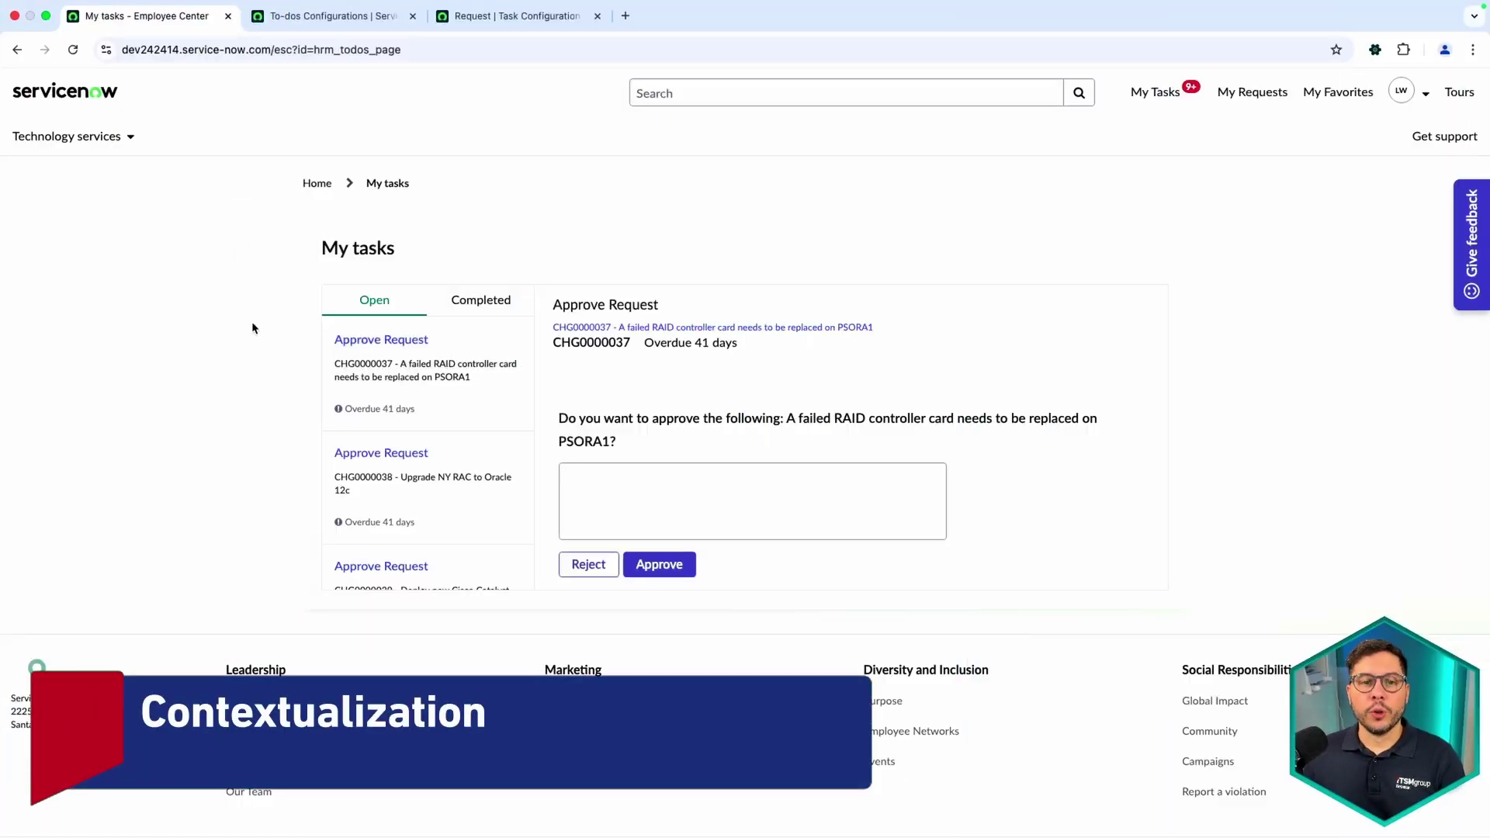
Visit the Employee Center home page, then the My tasks page
left_click(69, 94)
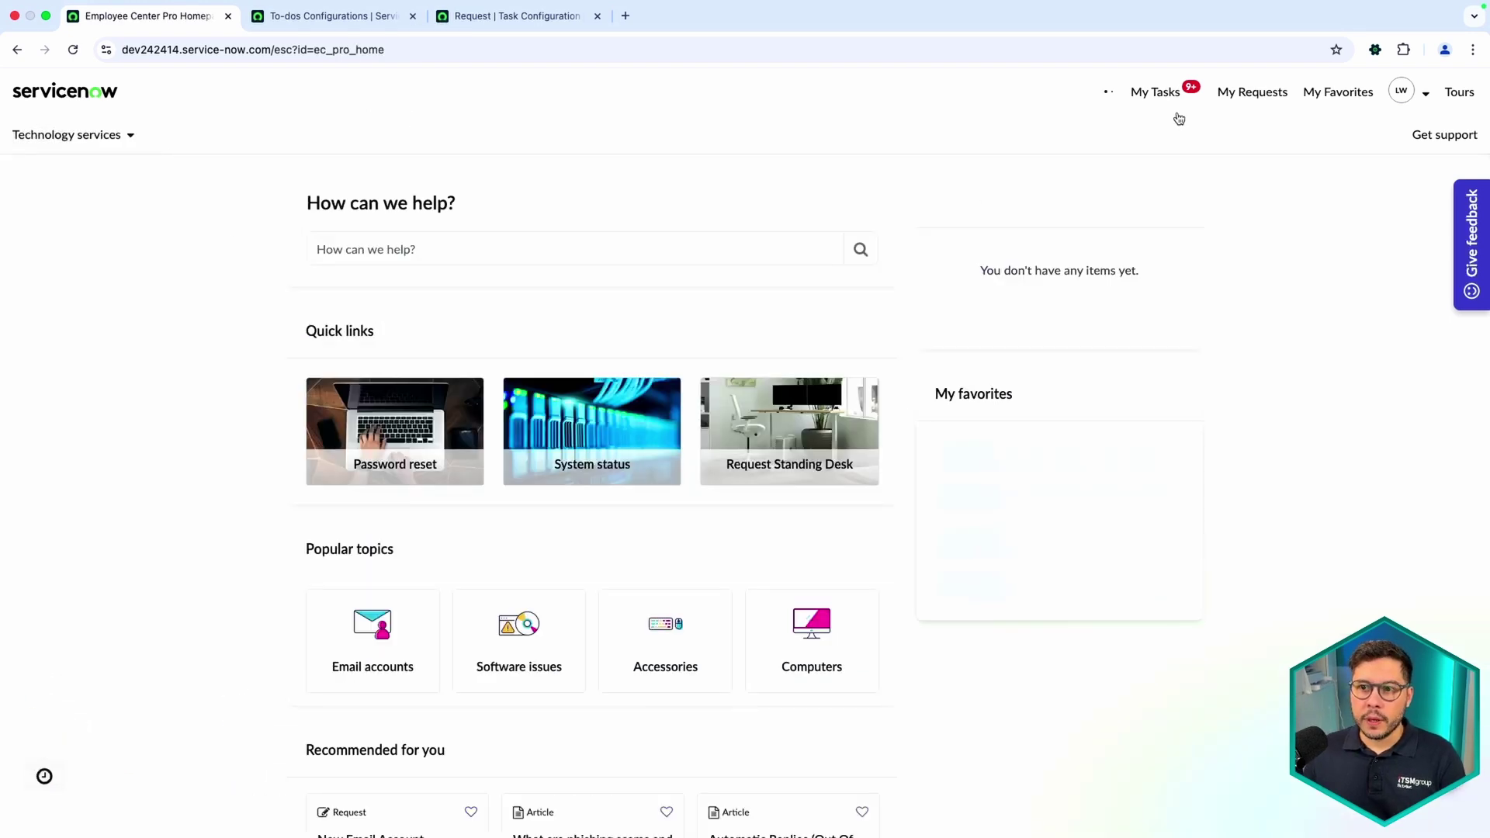
left_click(1156, 93)
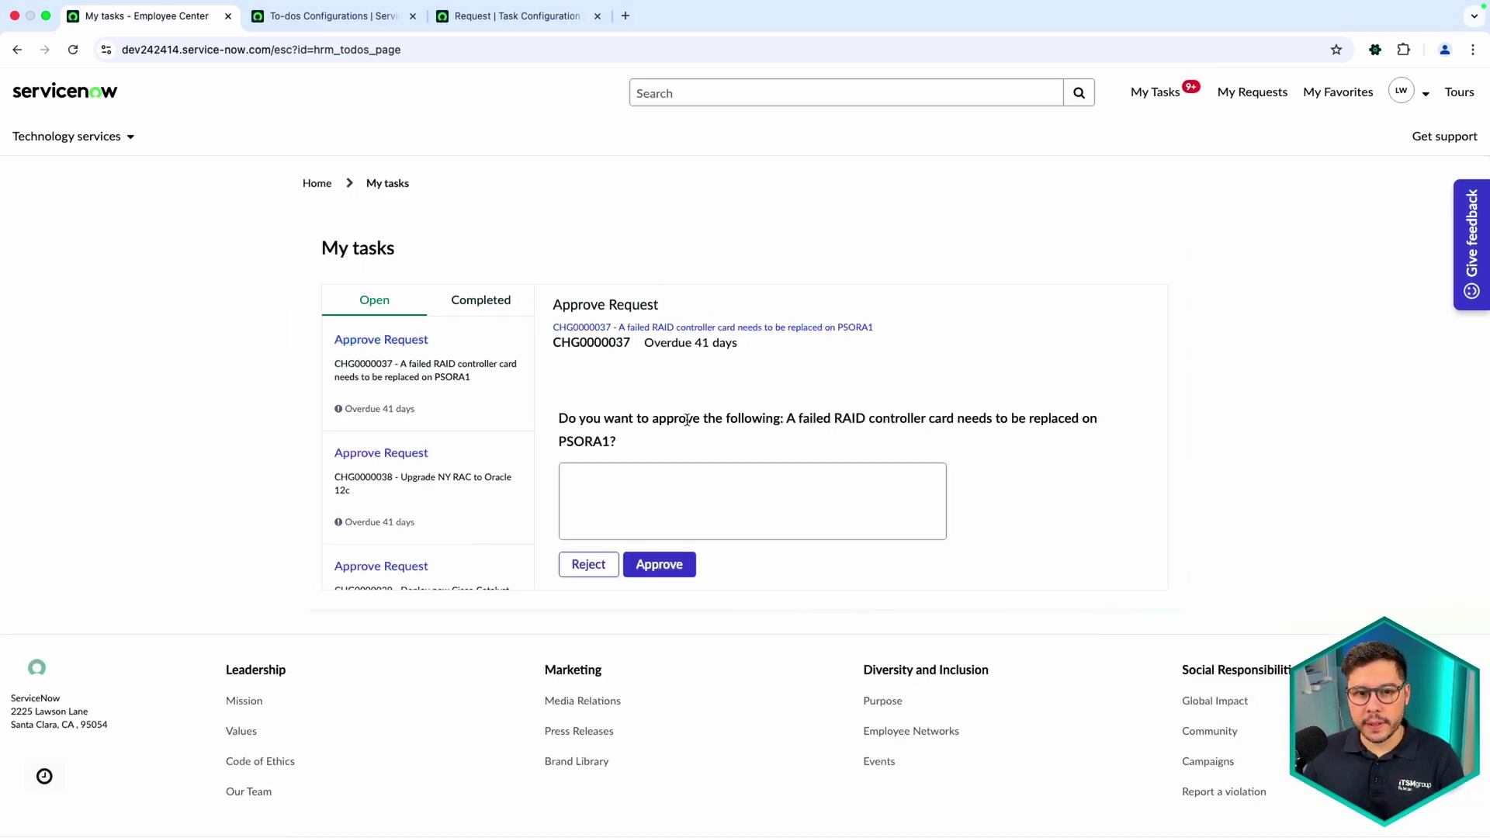
left_click_drag(334, 252, 415, 247)
left_click(416, 248)
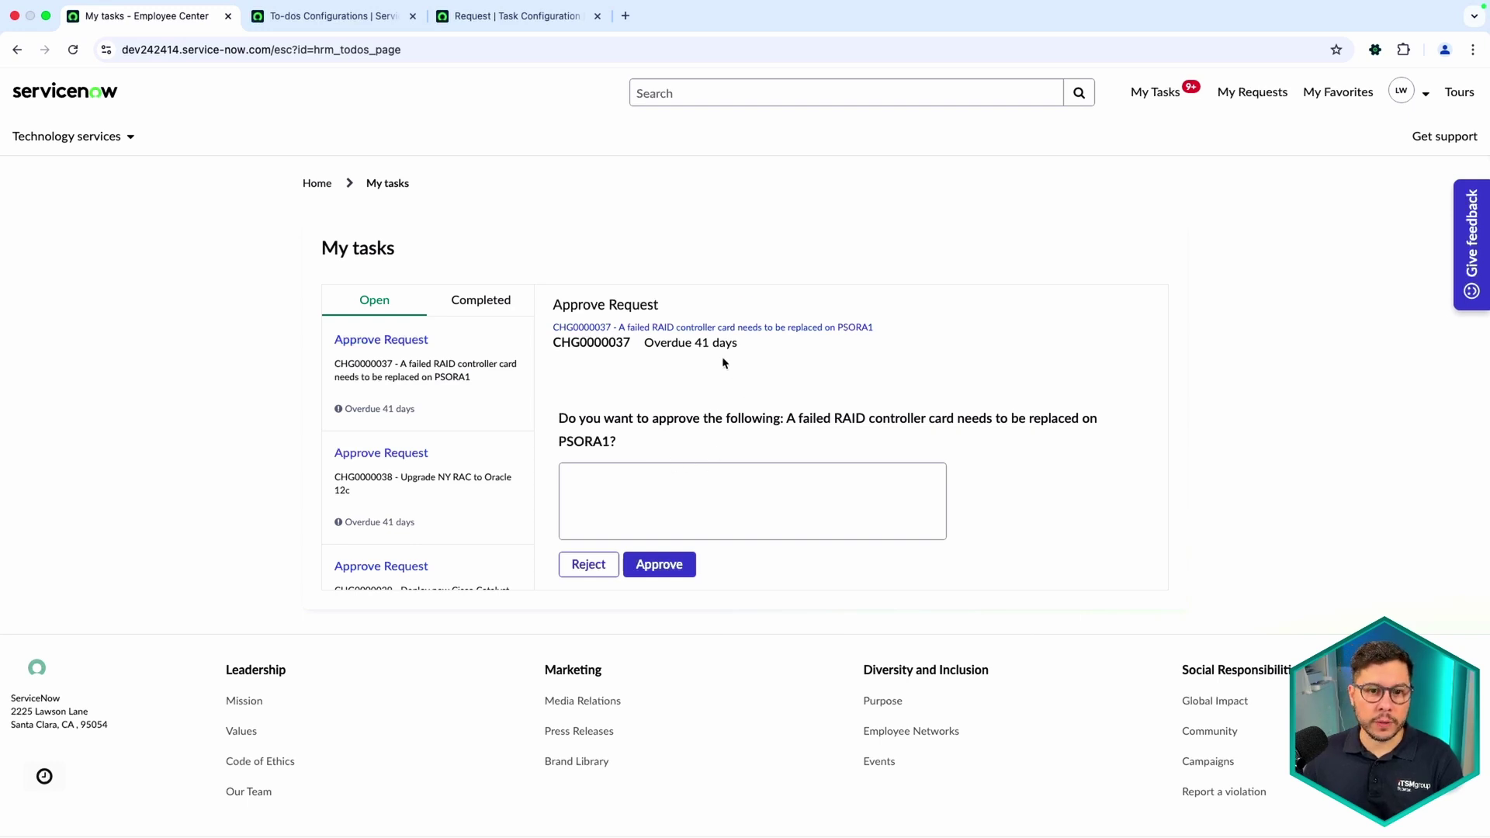
End the impersonation with the SN Utils /unimp command
left_click(330, 17)
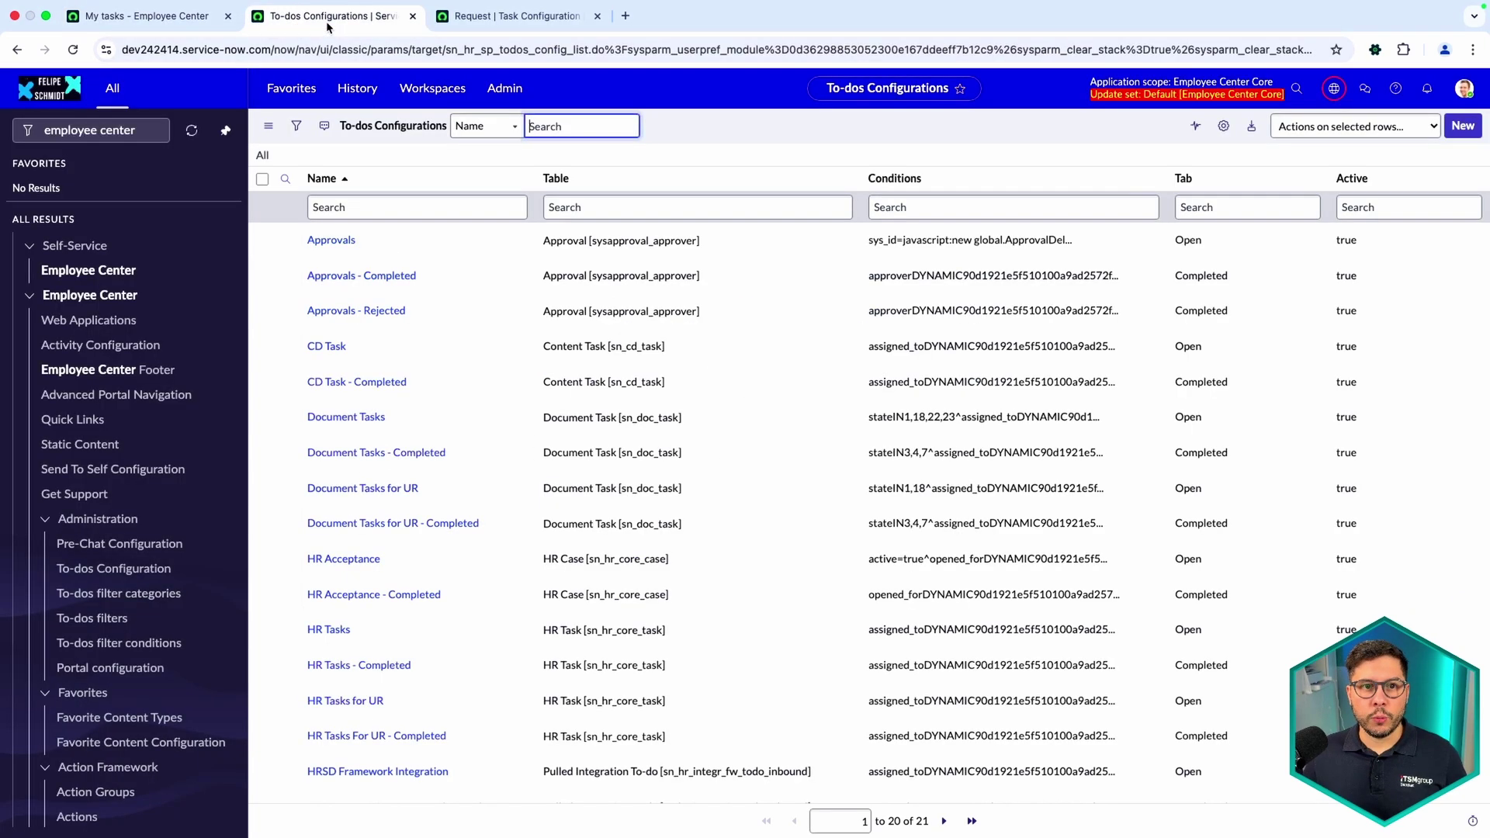
key("ctrl+/")
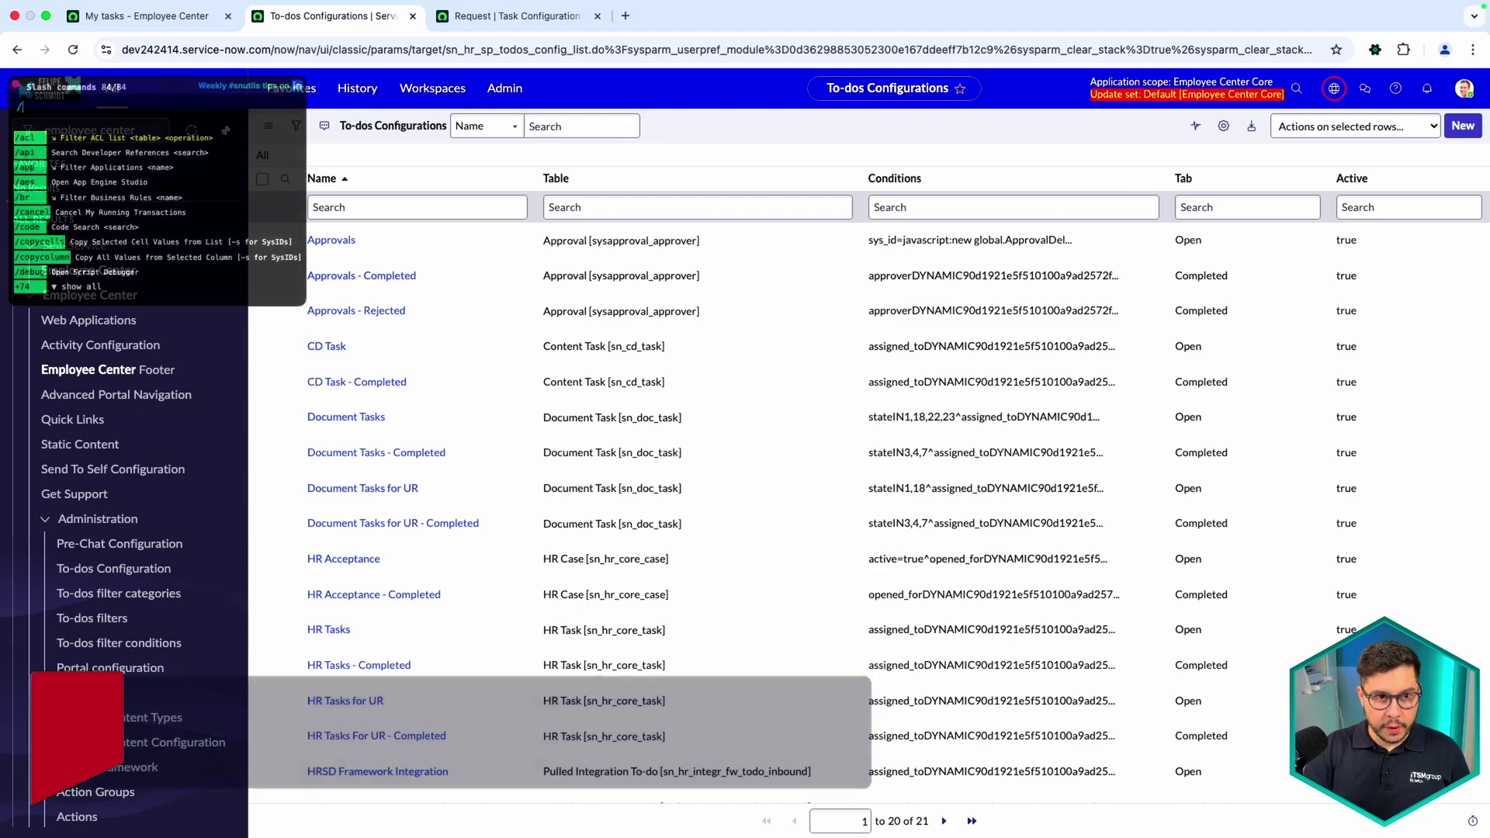
type("unimp")
key("Return")
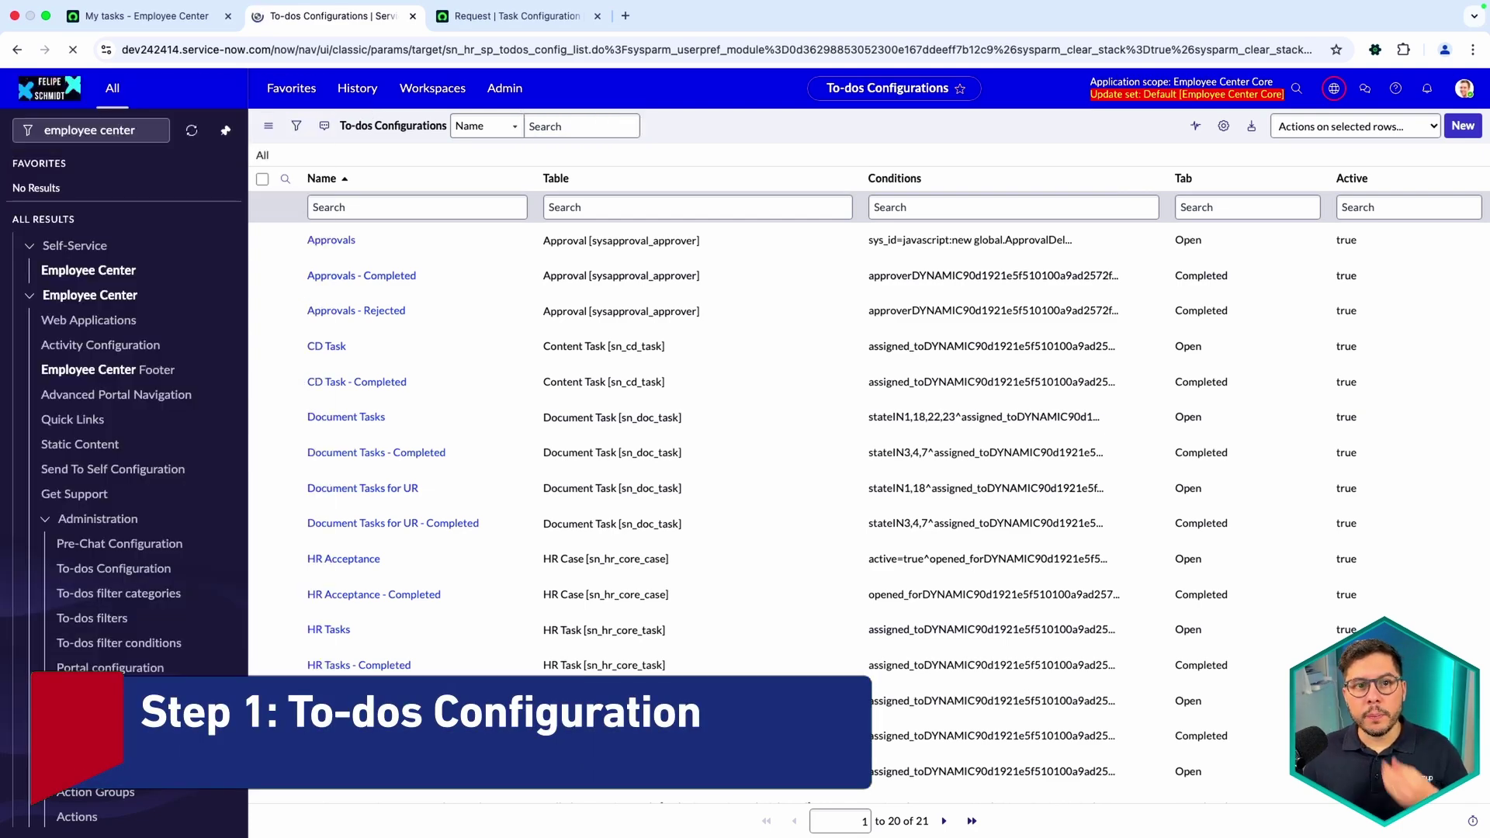
Filter the navigator for 'employee center' and refresh the To-dos Configurations list
left_click(86, 129)
type("employee center")
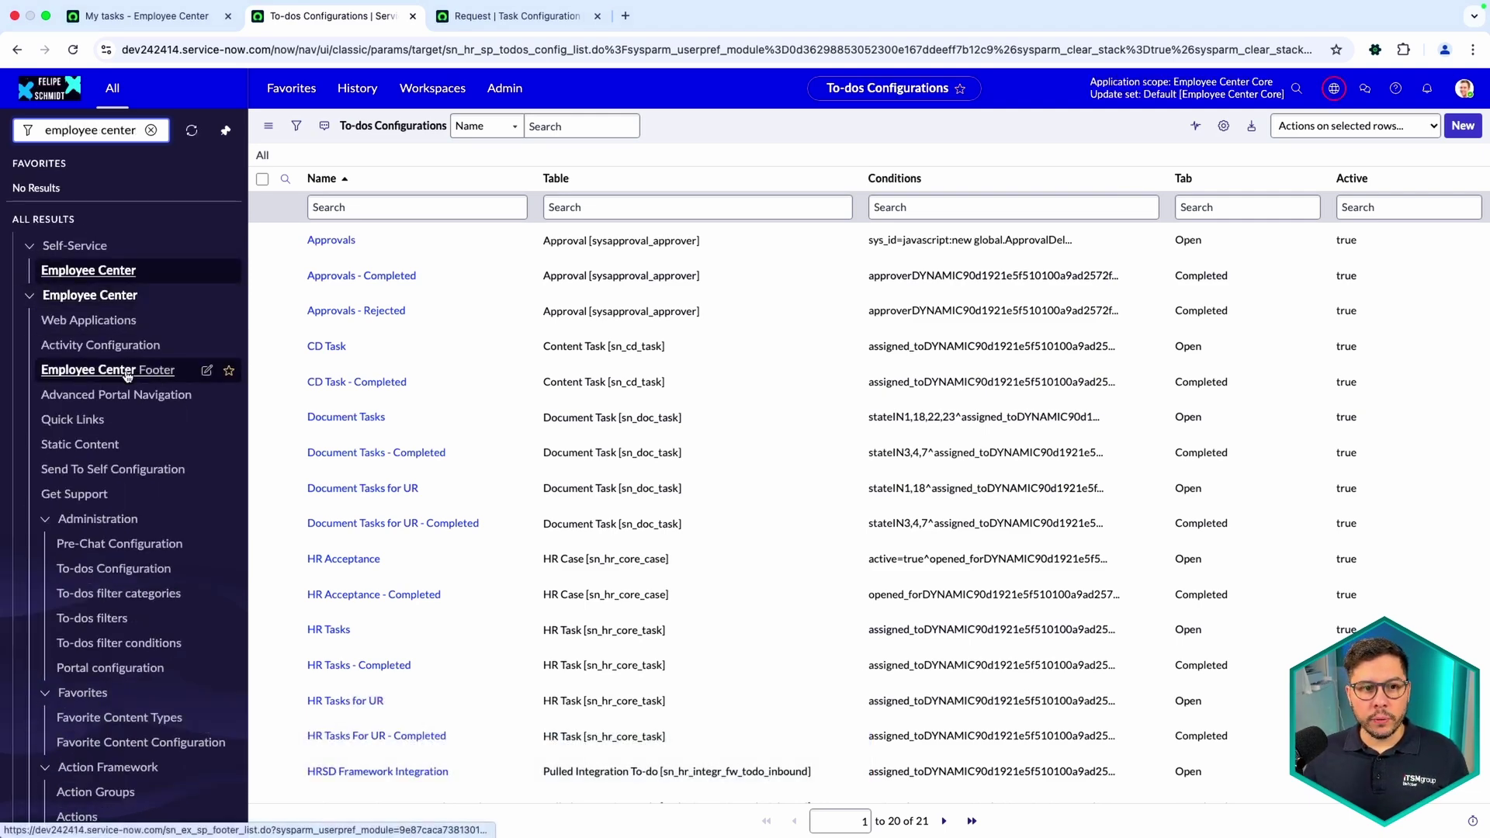
scroll(72, 363, "down", 3)
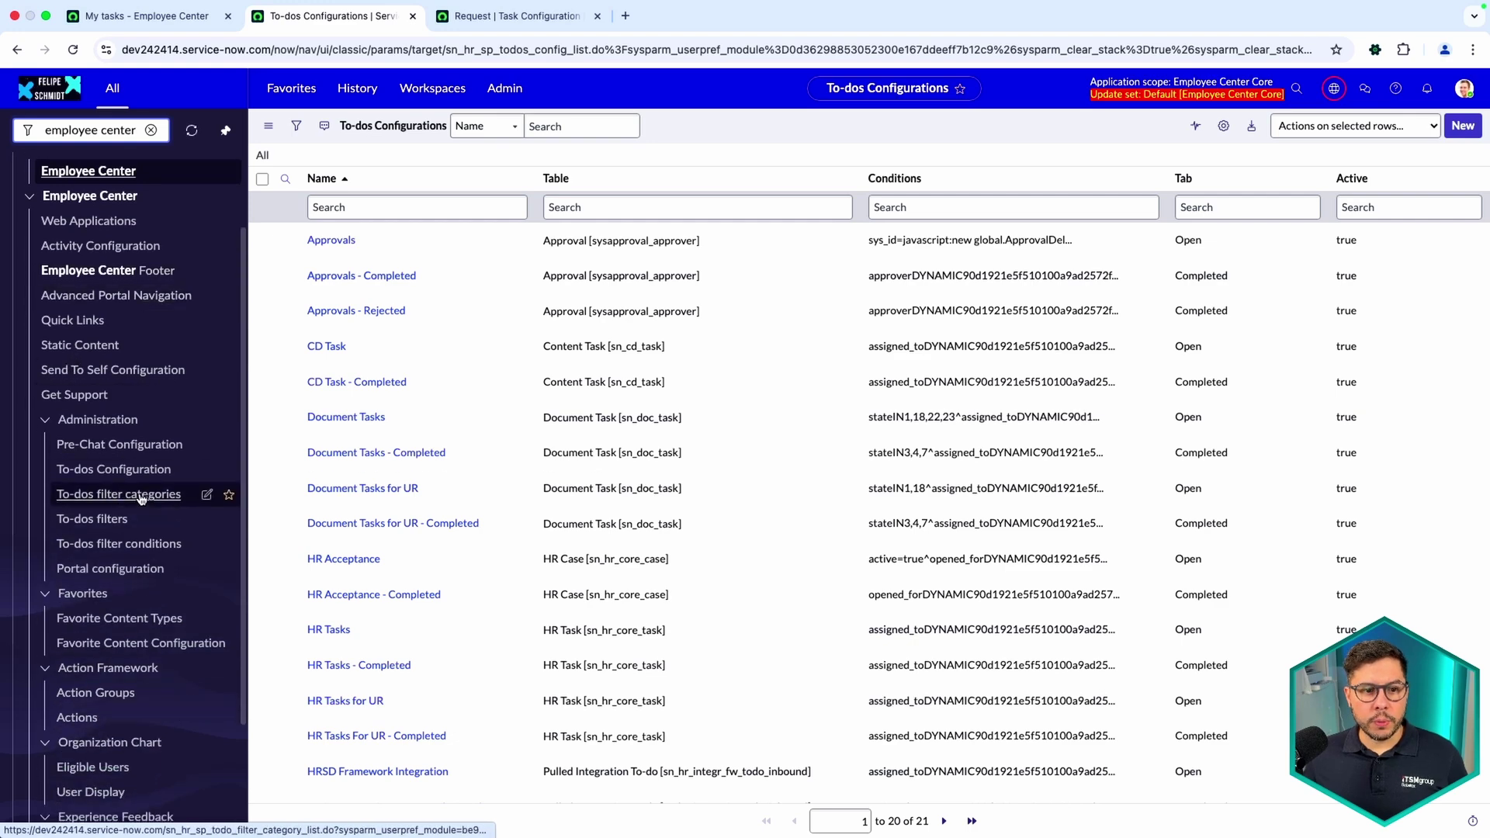
left_click(99, 470)
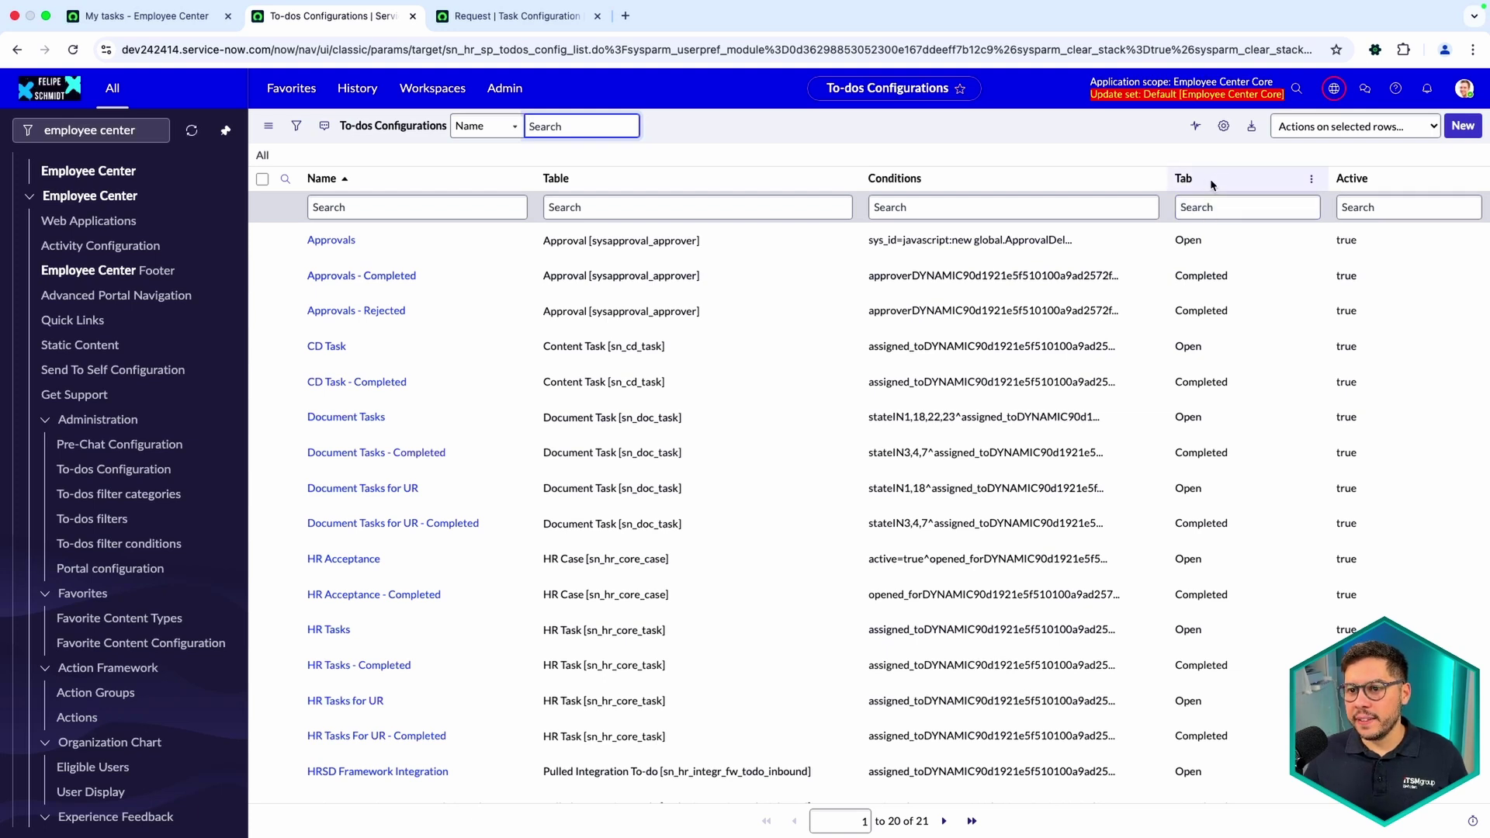
Group the configurations by Tab into Completed (11) and Open (10)
left_click(1109, 128)
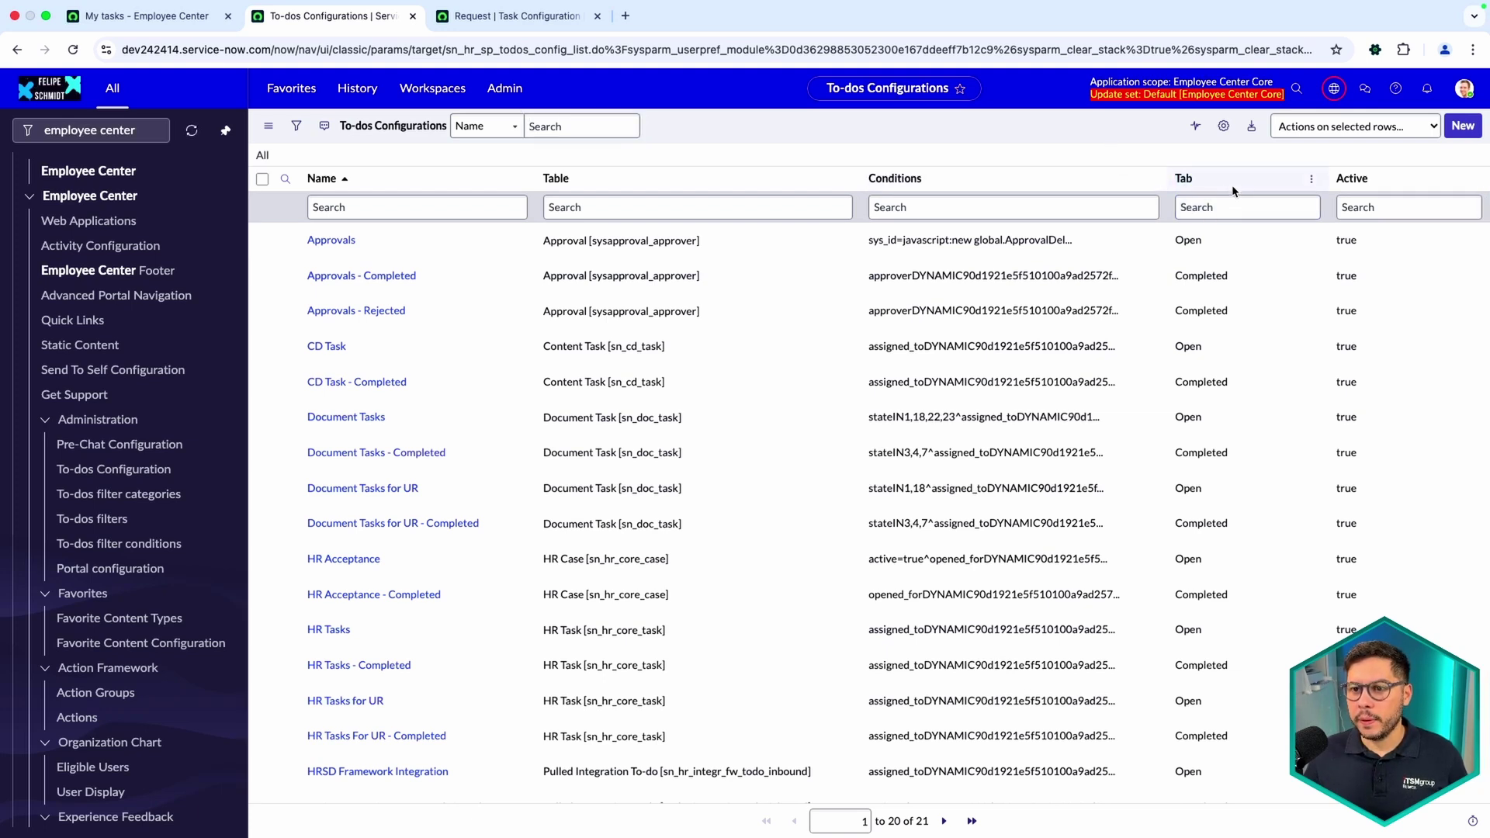
right_click(1209, 172)
left_click(1263, 239)
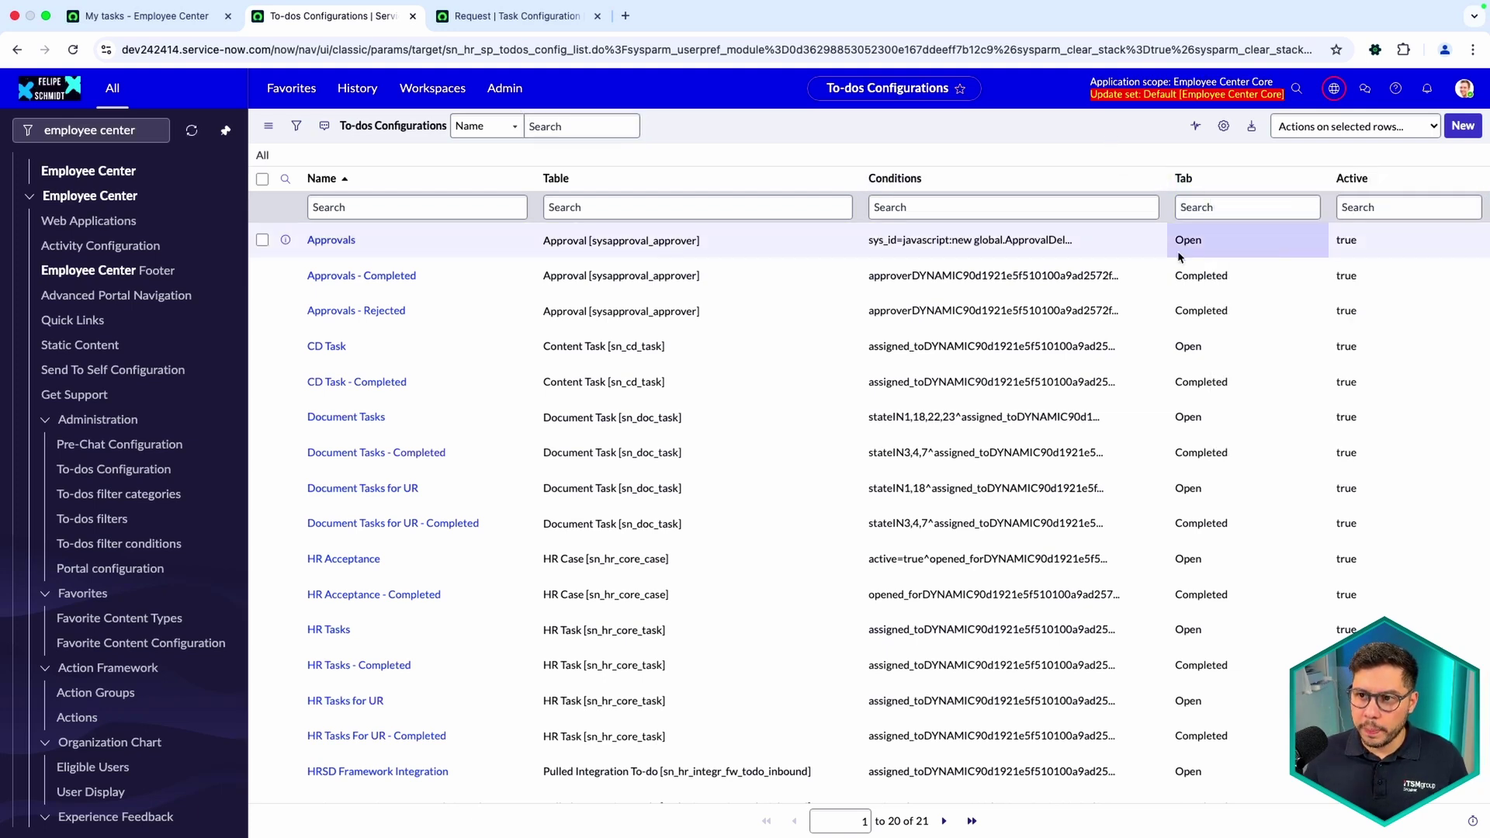
left_click(264, 270)
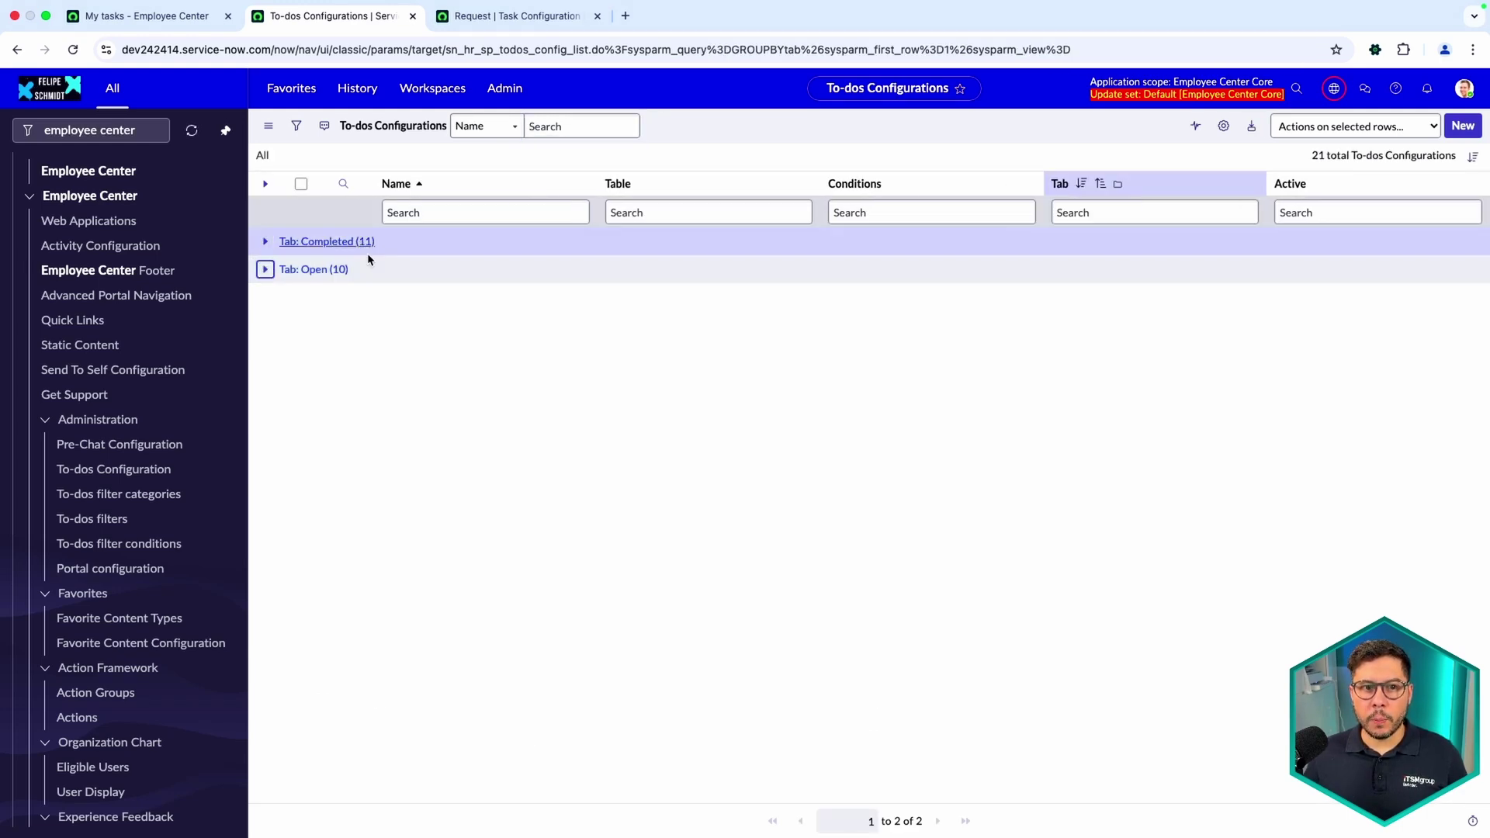
Expand the Tab: Open group of to-do configurations
key("ctrl+shift+Tab")
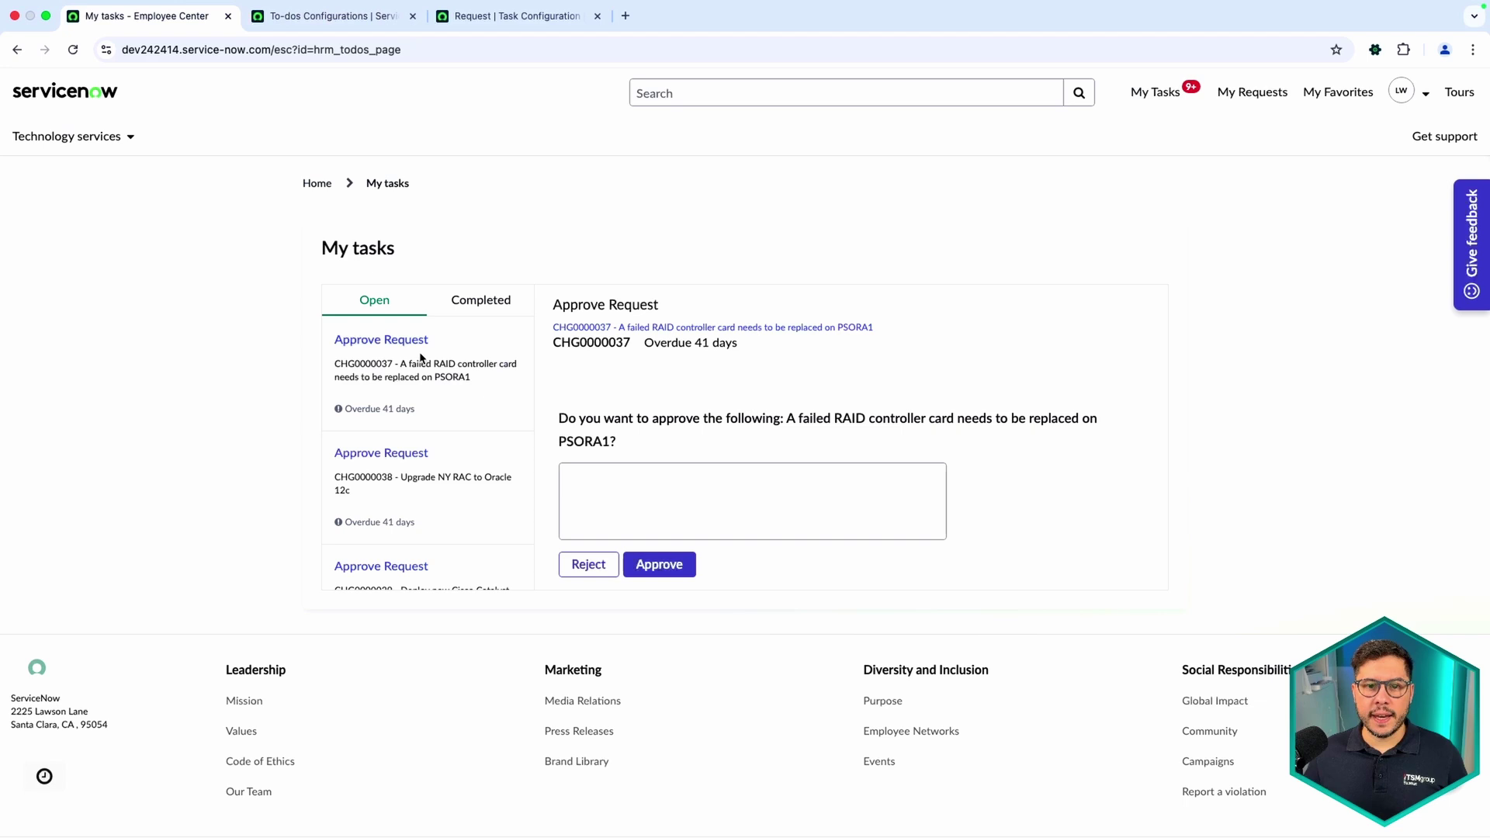
key("ctrl+Tab")
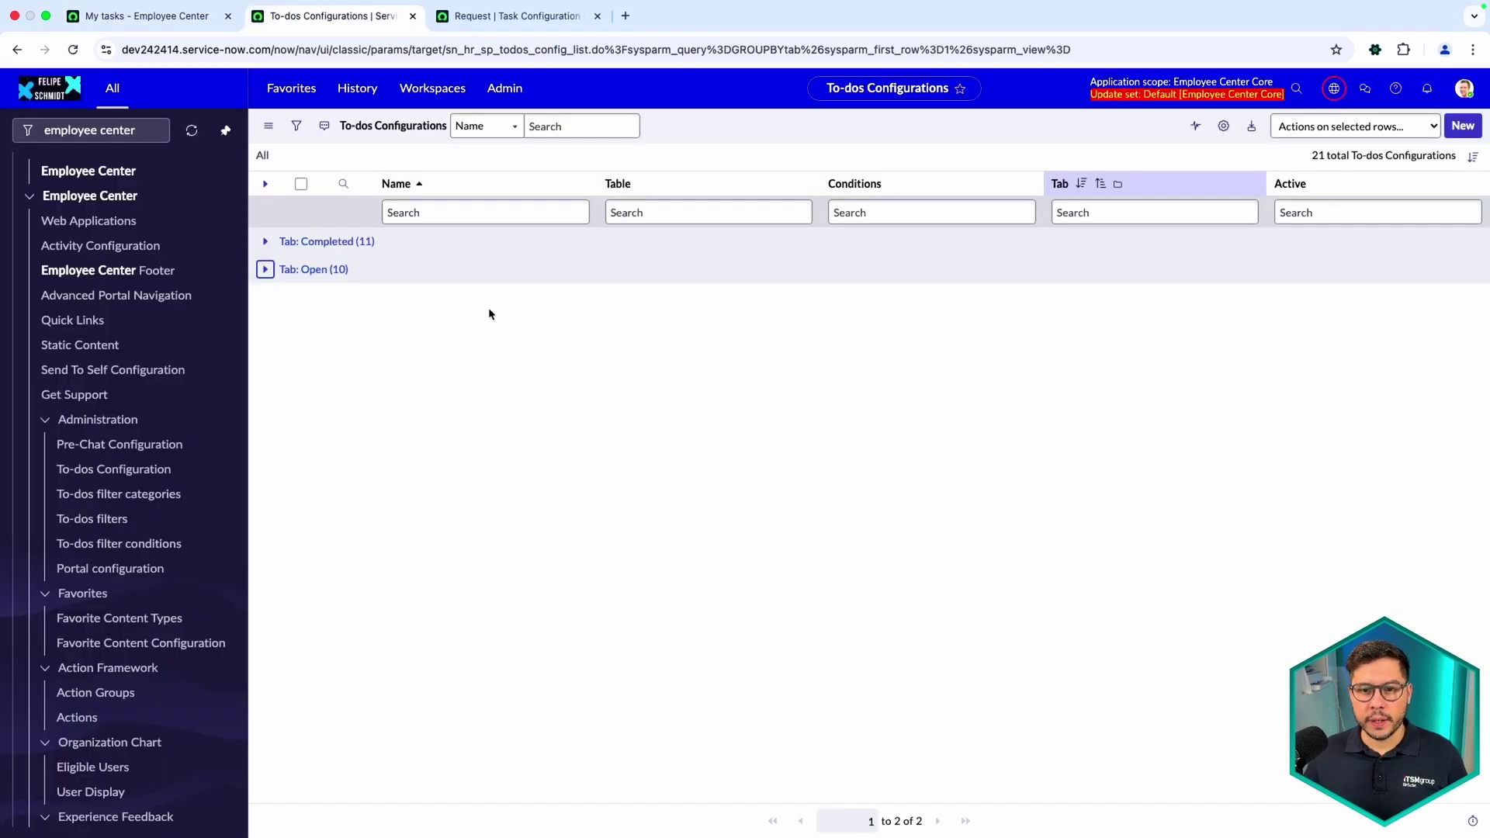
left_click(264, 269)
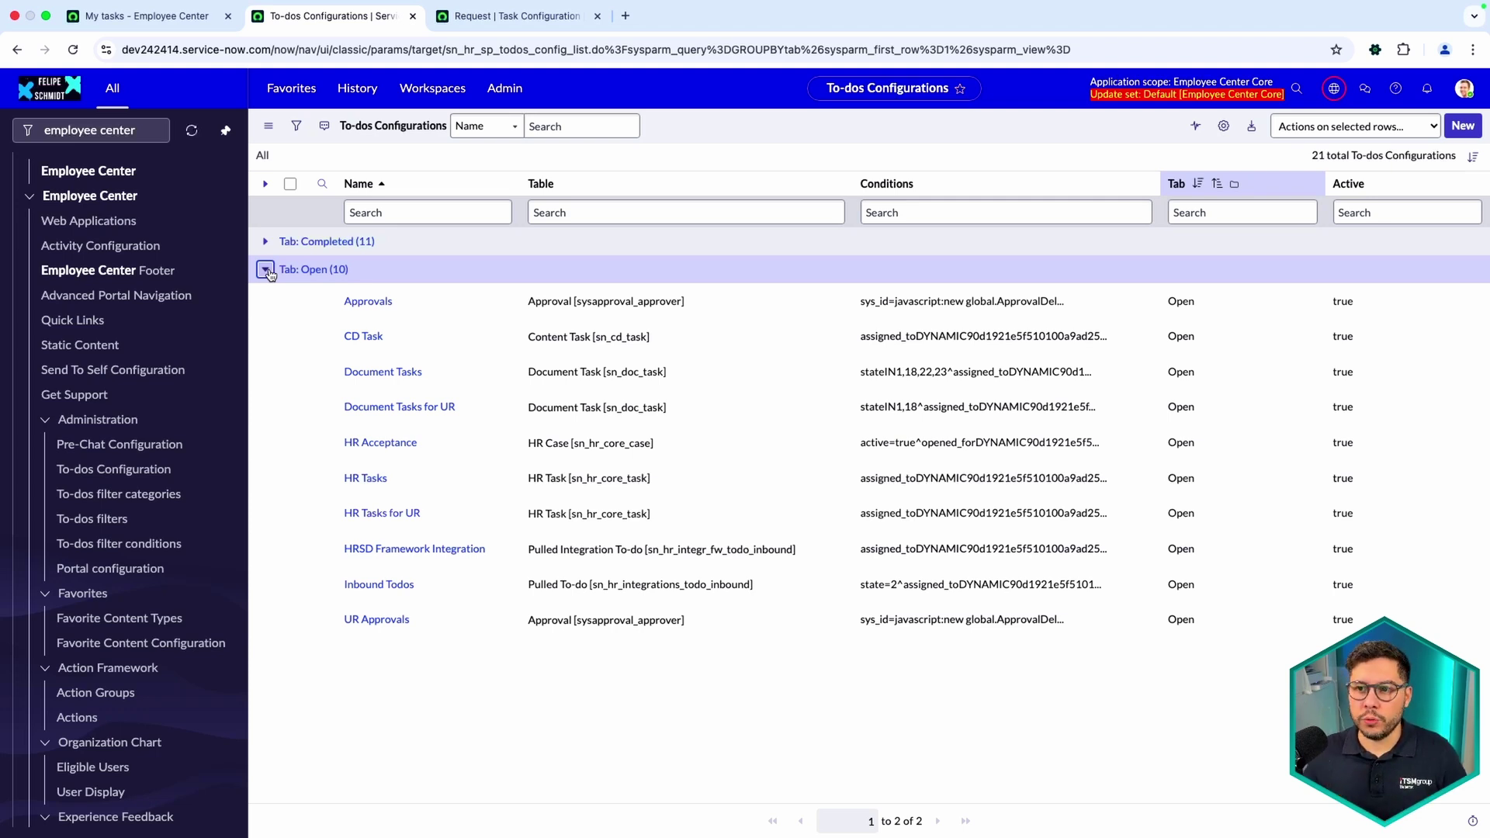
Filter the list to Active = true using Show Matching on the Approvals Active value
right_click(1393, 305)
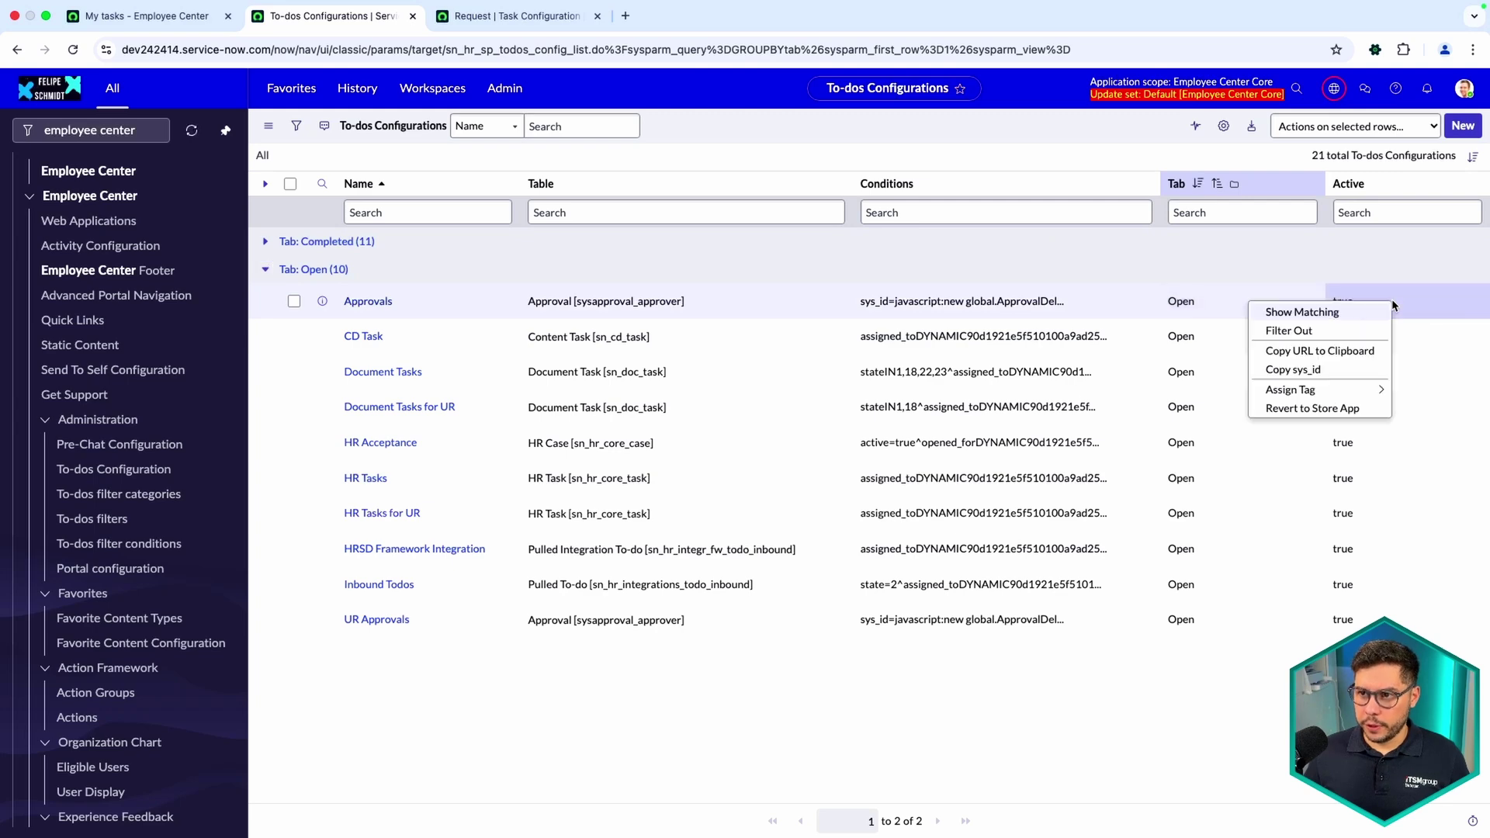
left_click(1345, 311)
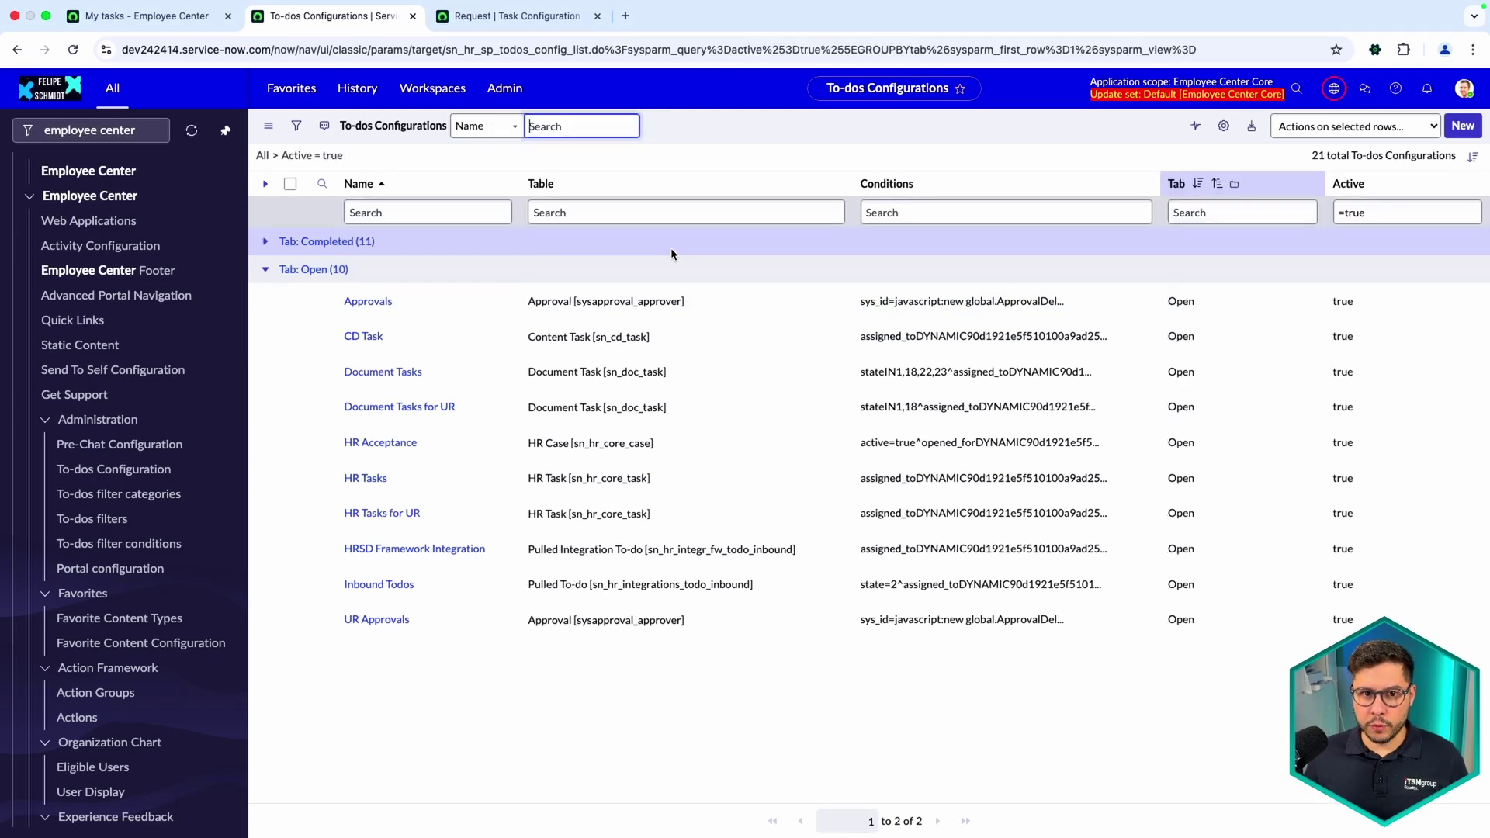
left_click(596, 323)
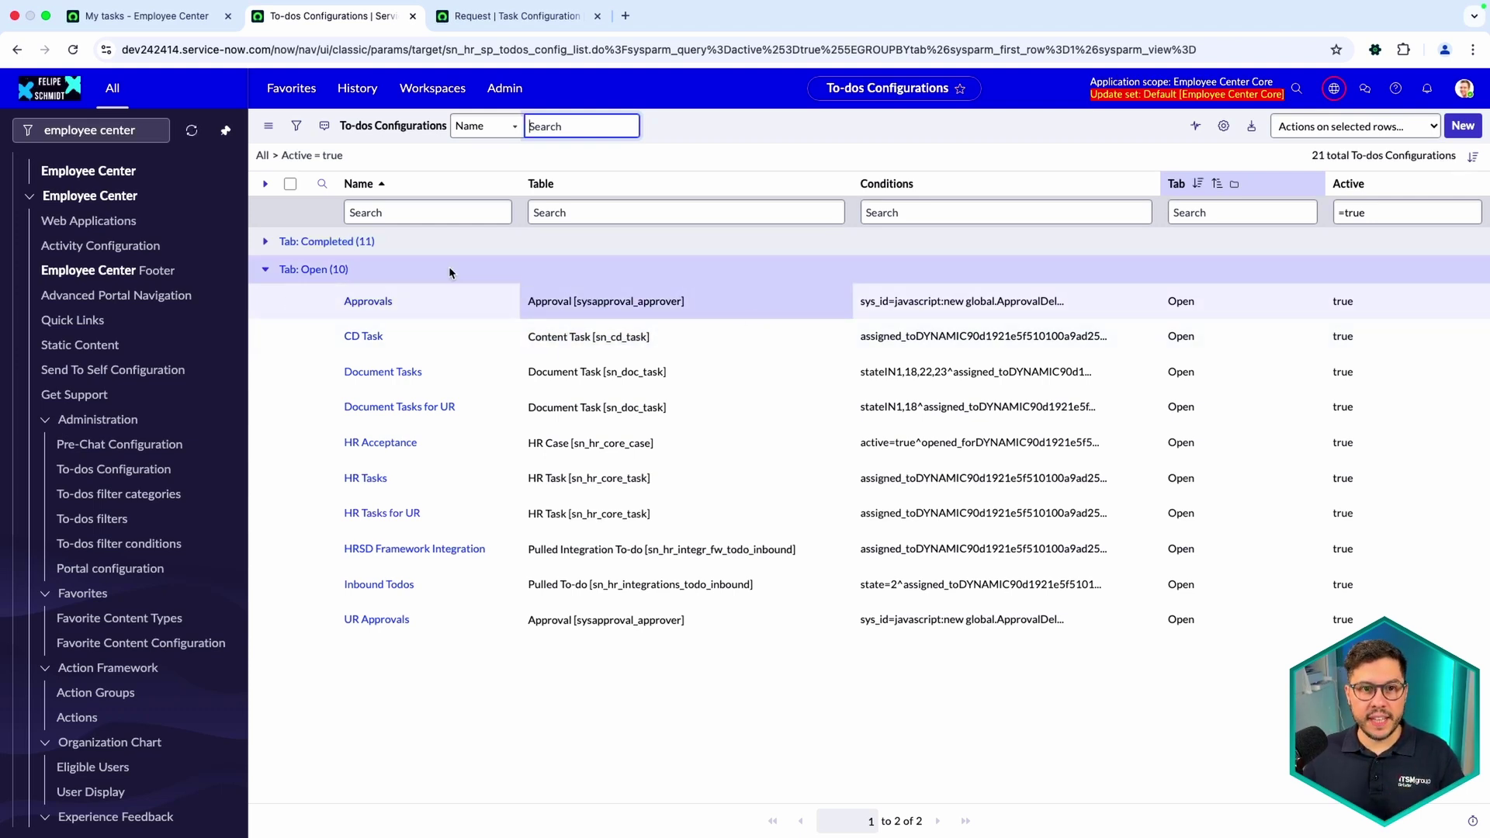
left_click(169, 17)
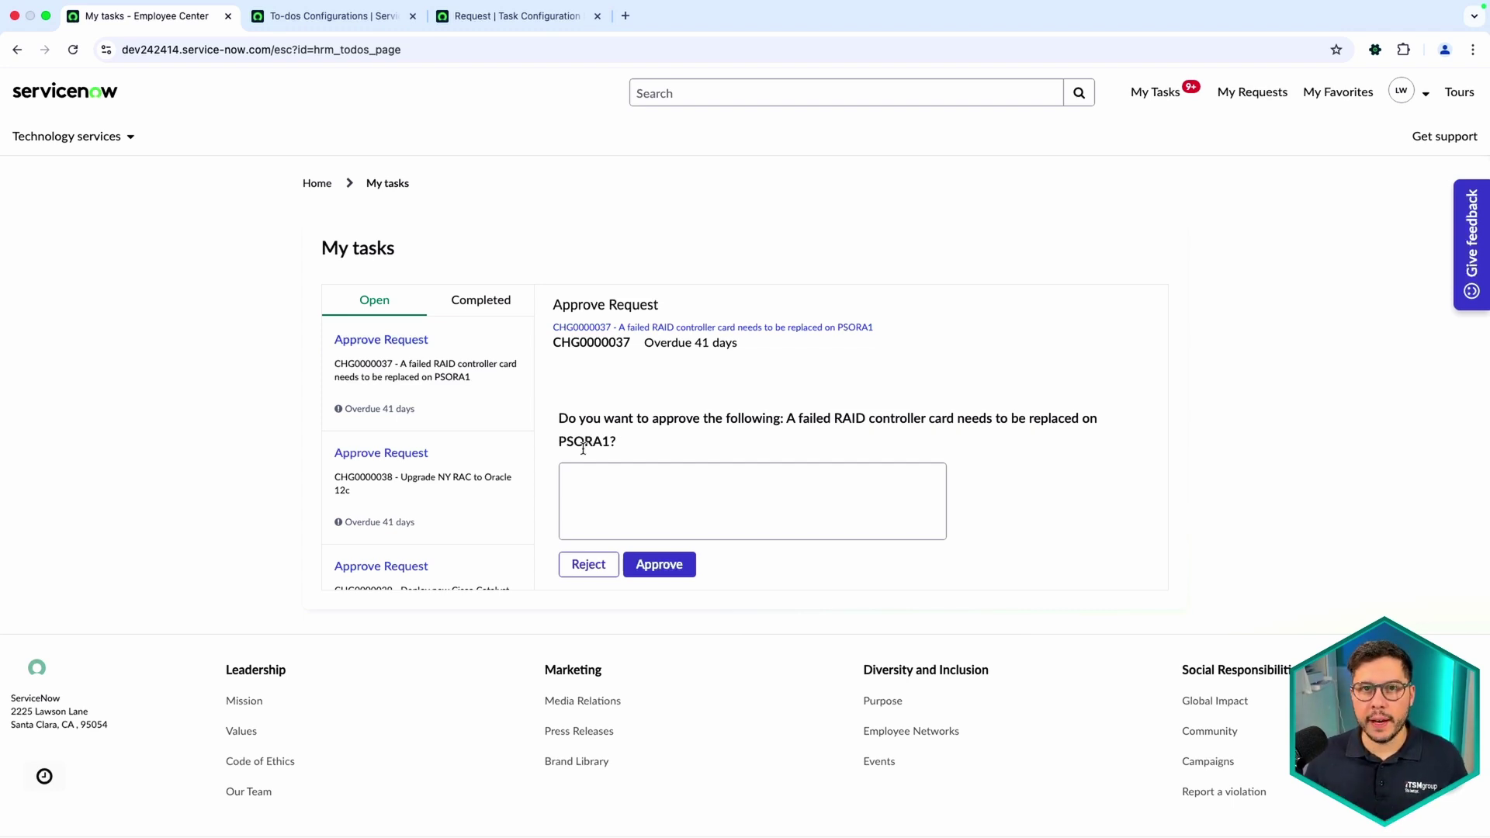
key("ctrl+Tab")
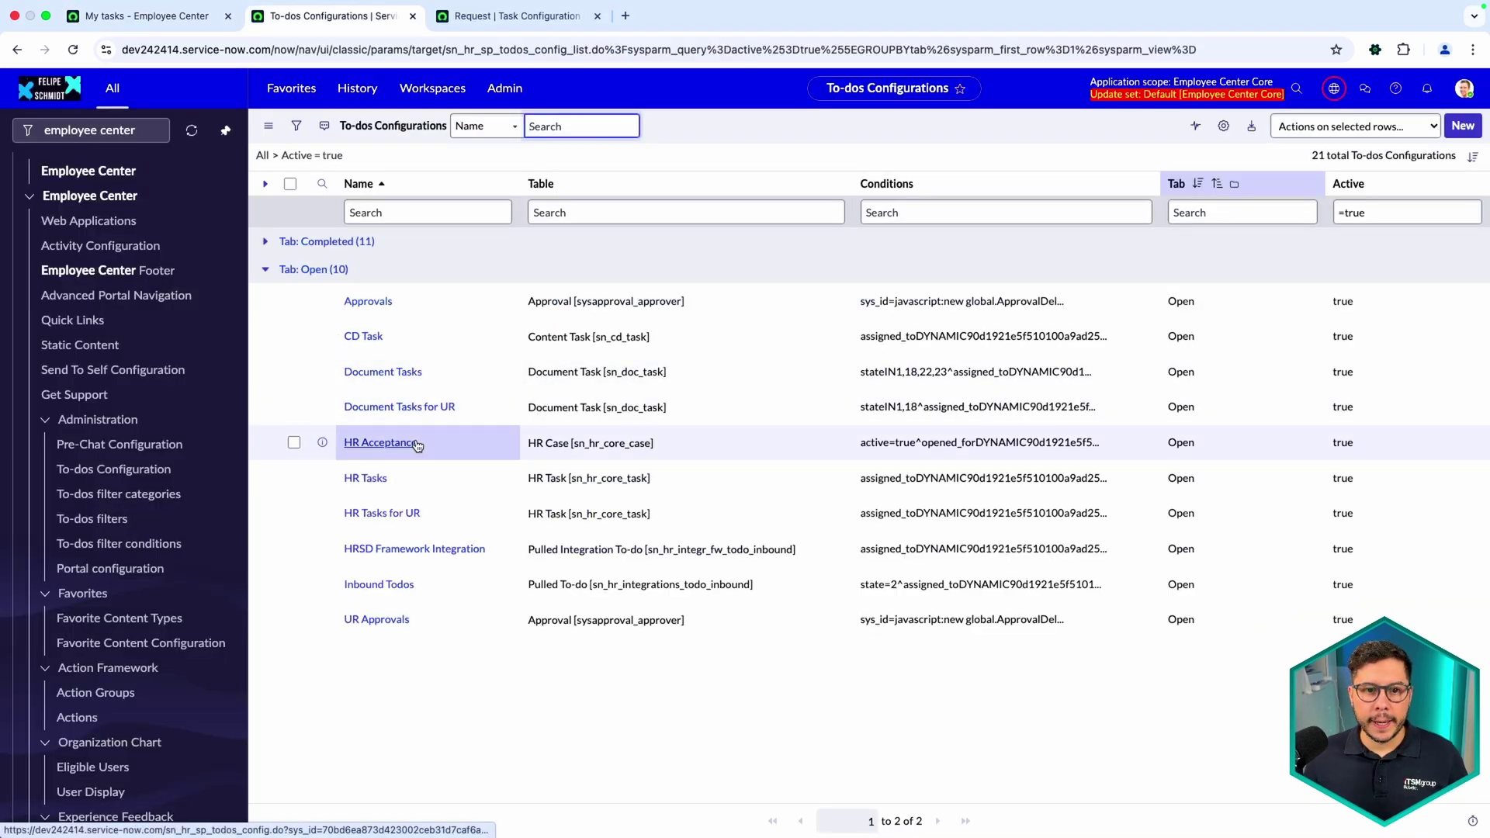
Open the Approvals record and scroll to its Request and Request Item task configurations
left_click(371, 301)
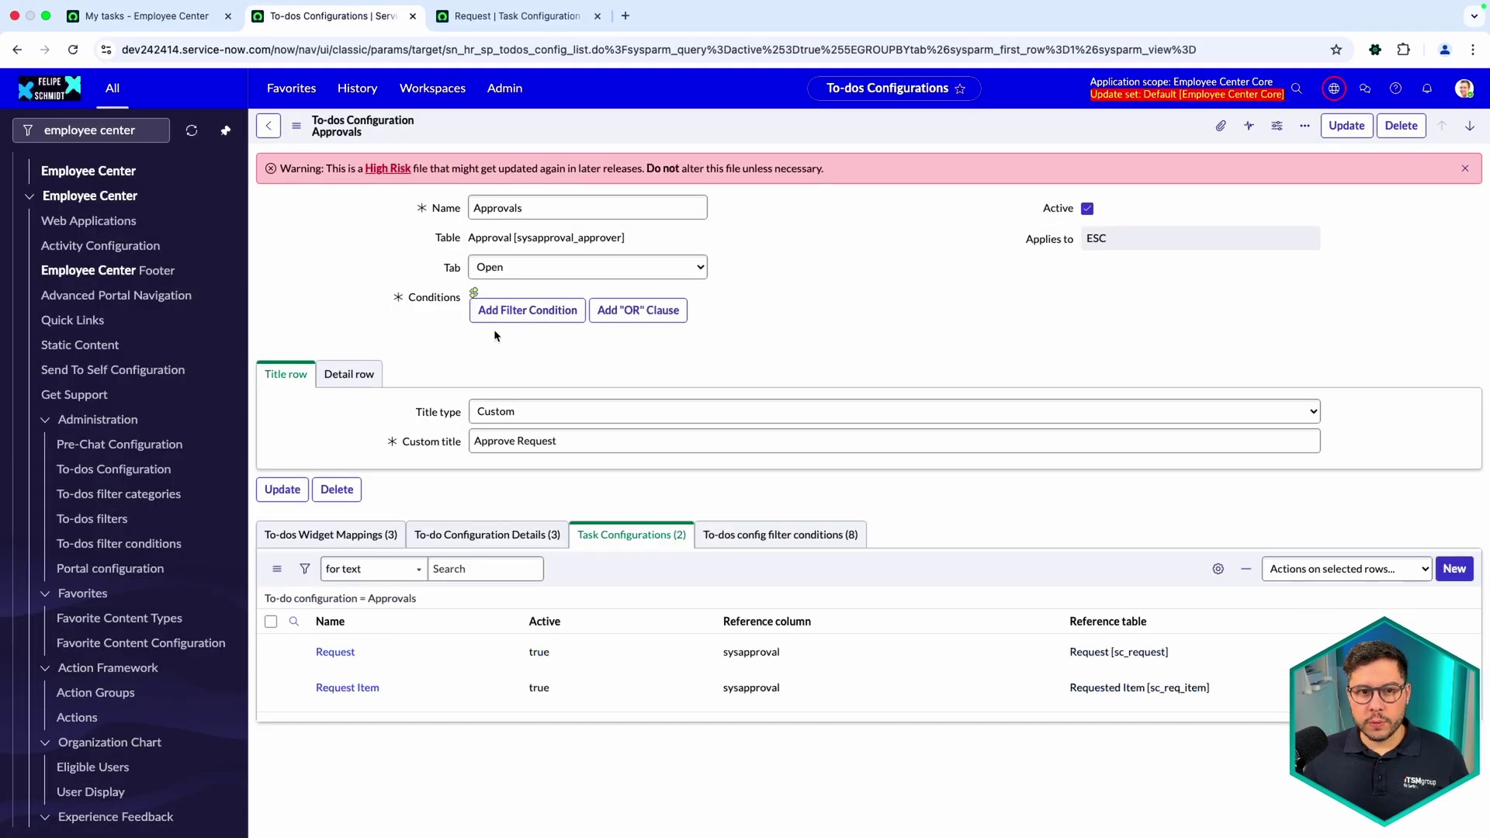
scroll(402, 379, "down", 1)
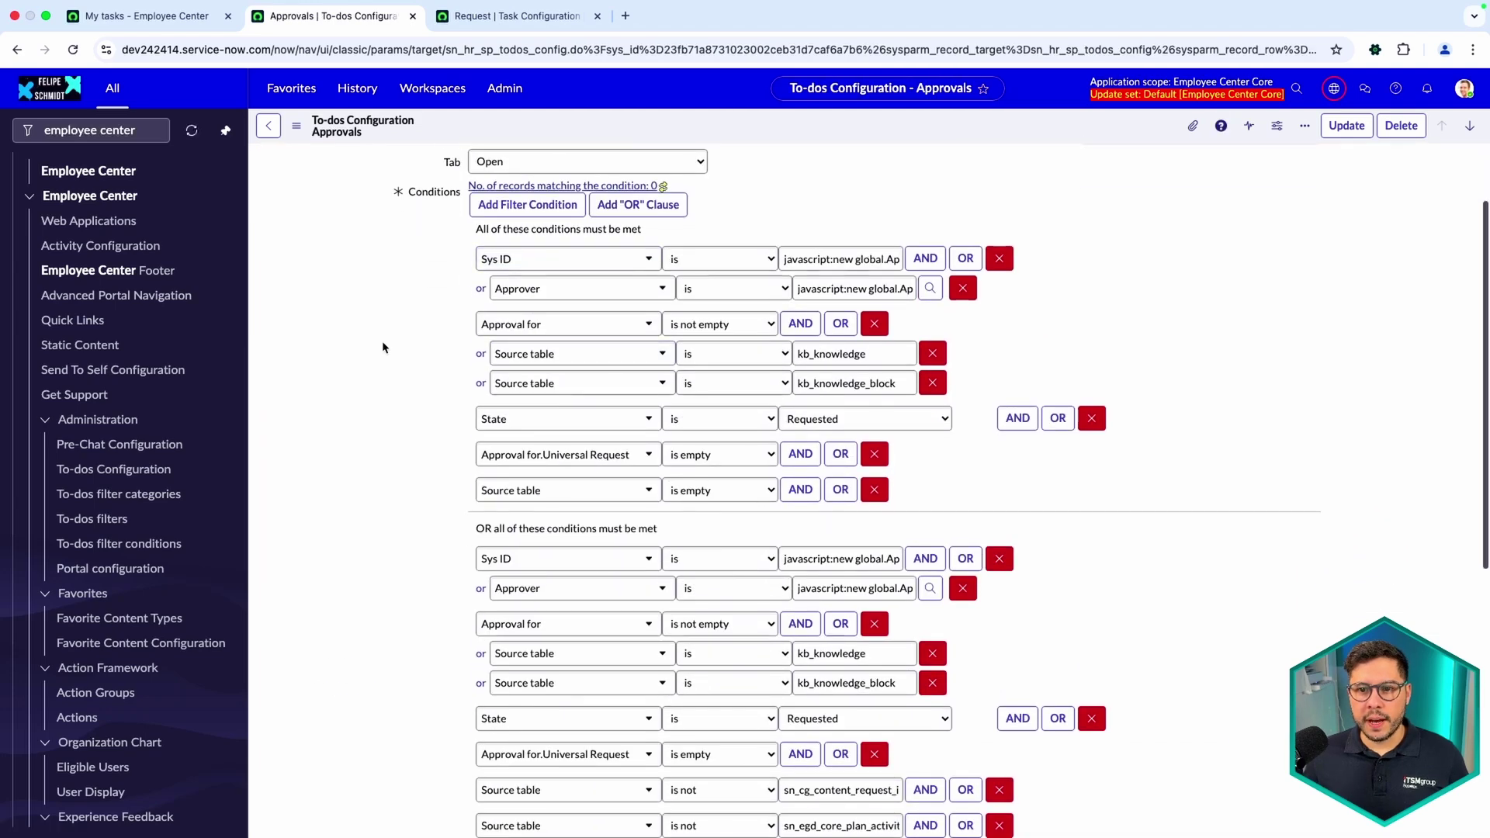
scroll(381, 346, "up", 1)
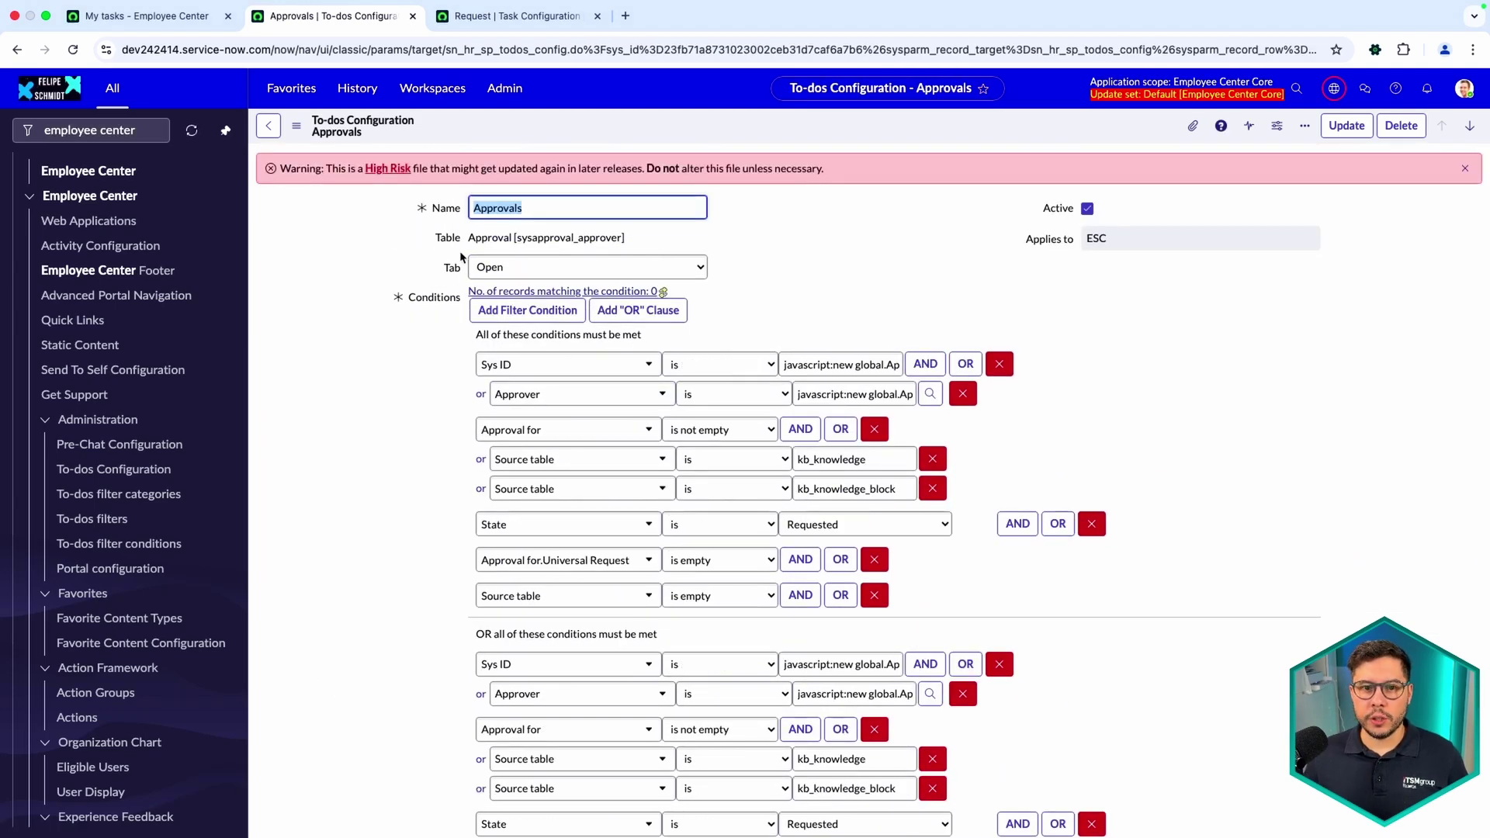
scroll(751, 365, "down", 3)
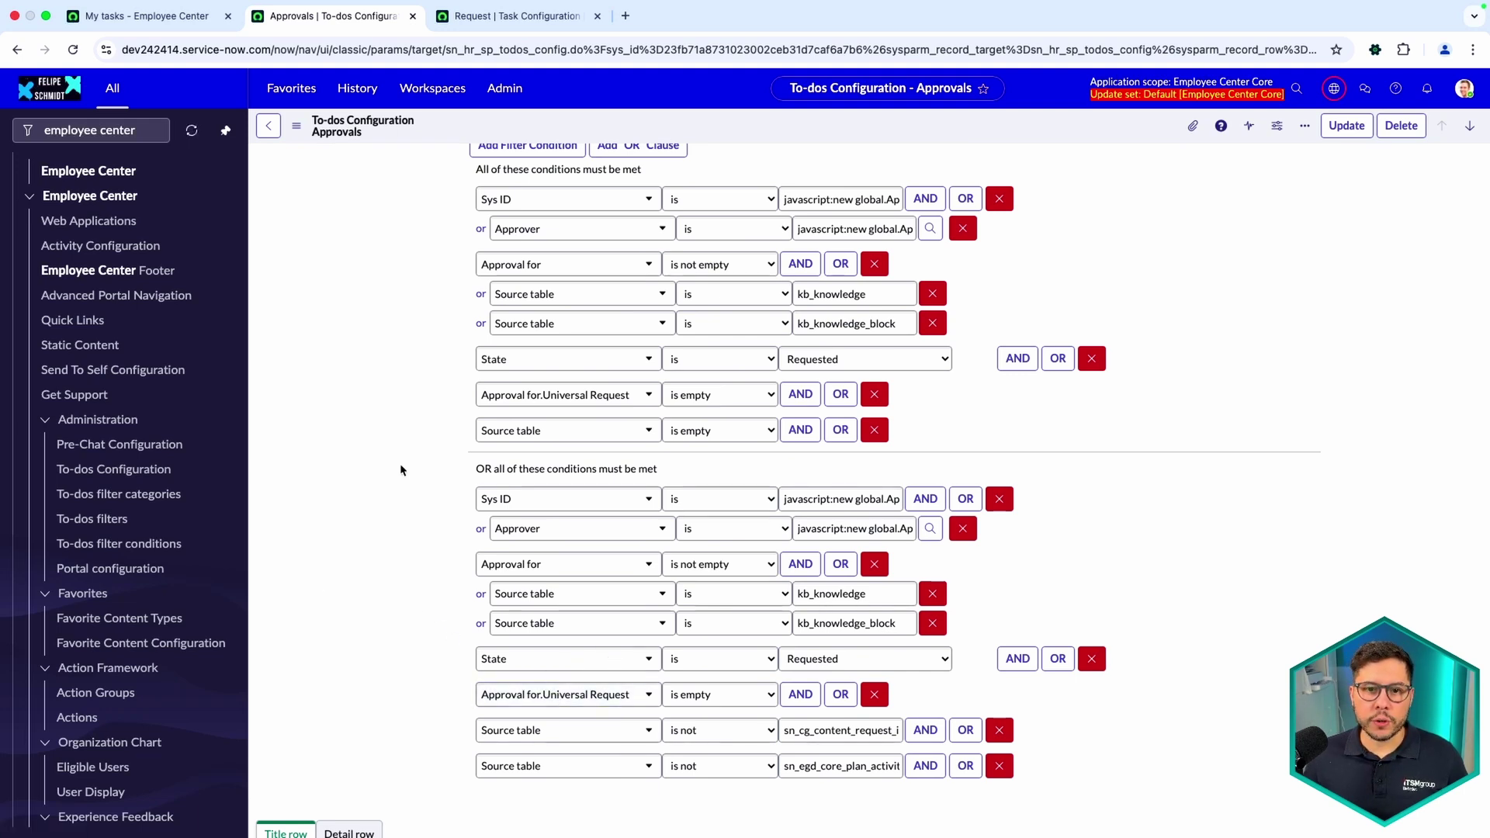
scroll(400, 469, "down", 3)
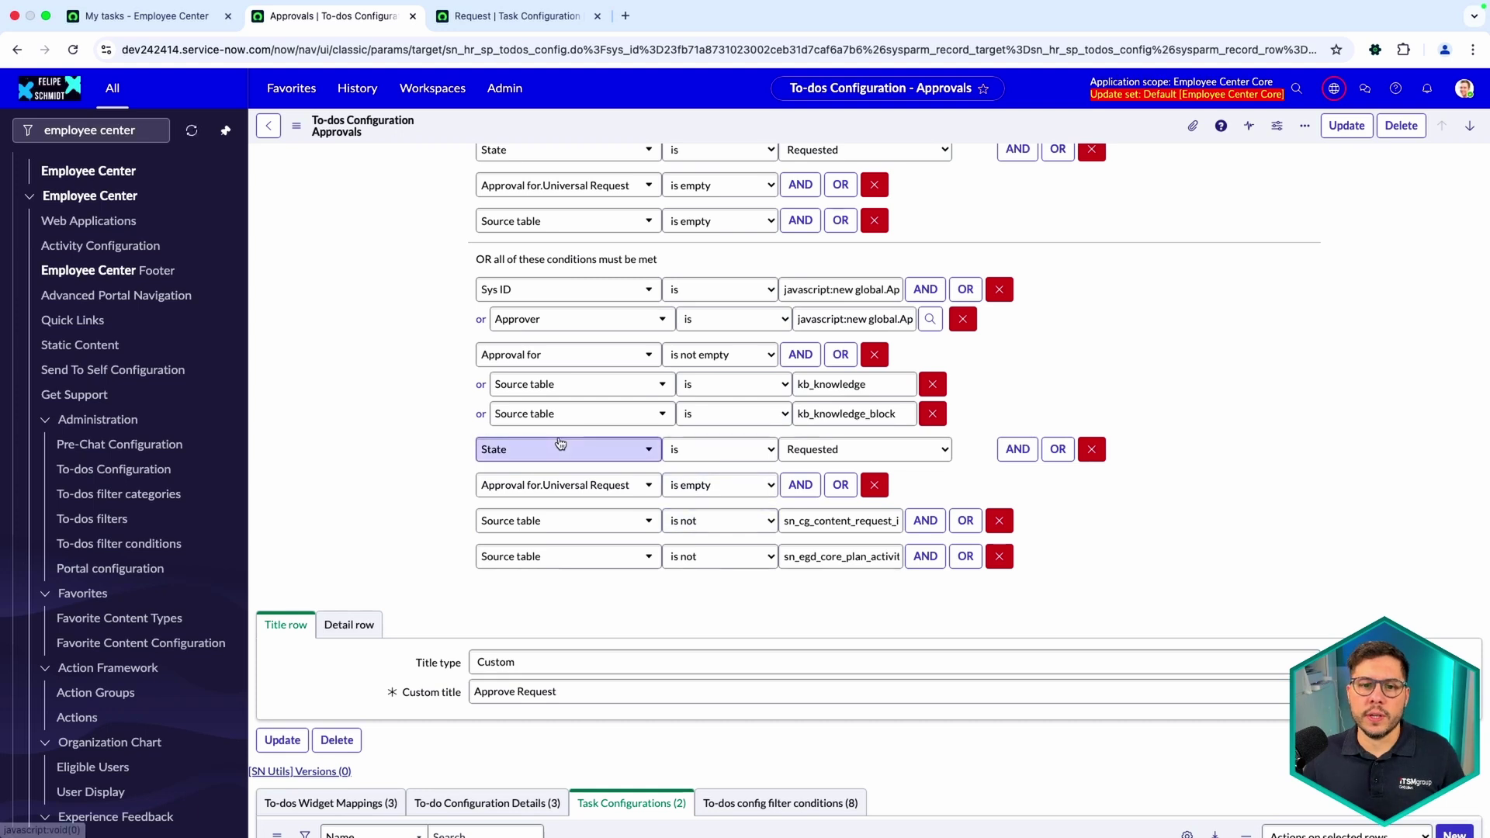
scroll(370, 429, "down", 3)
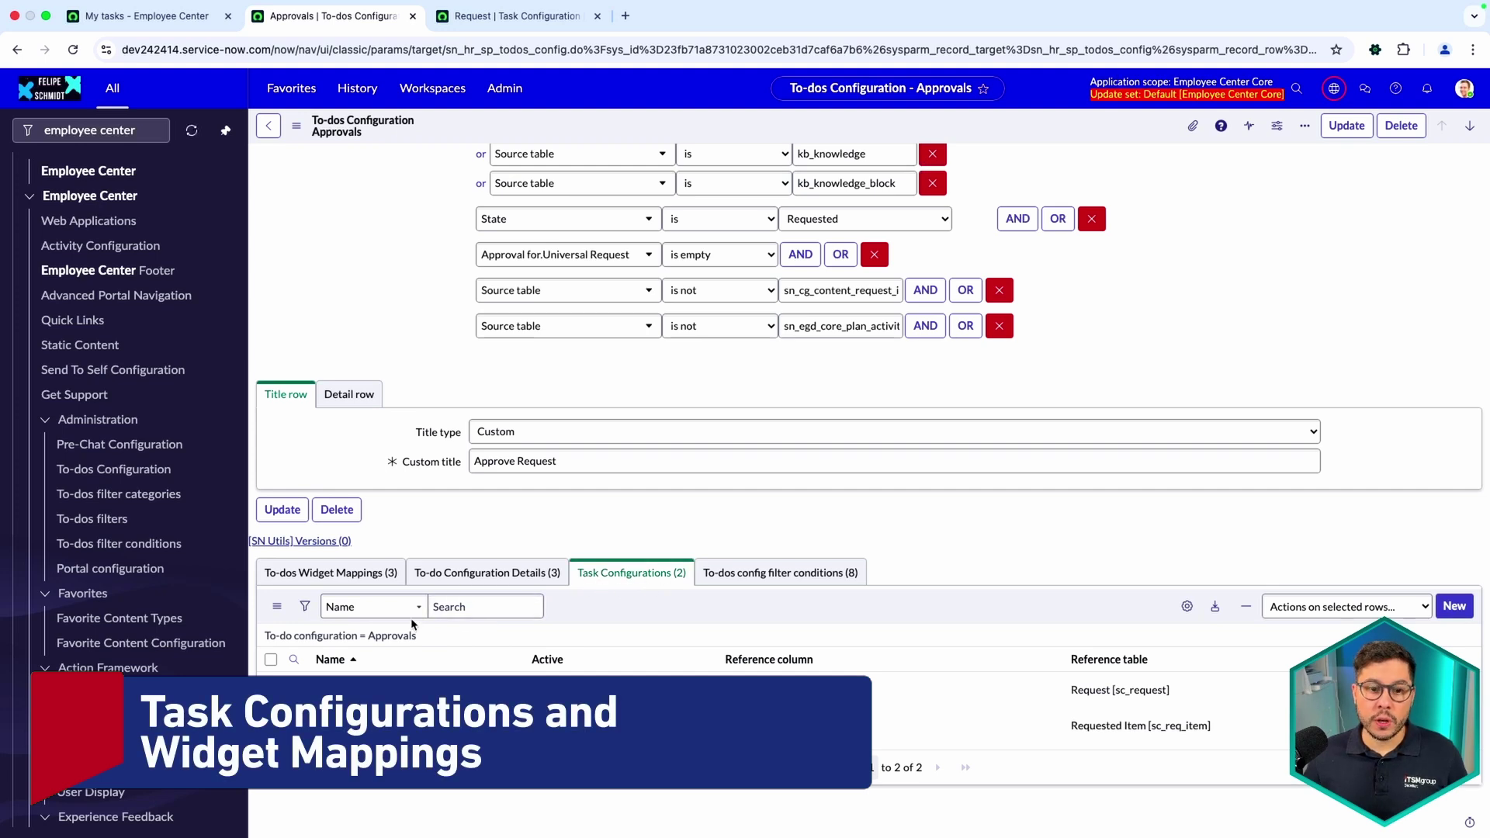
left_click(313, 577)
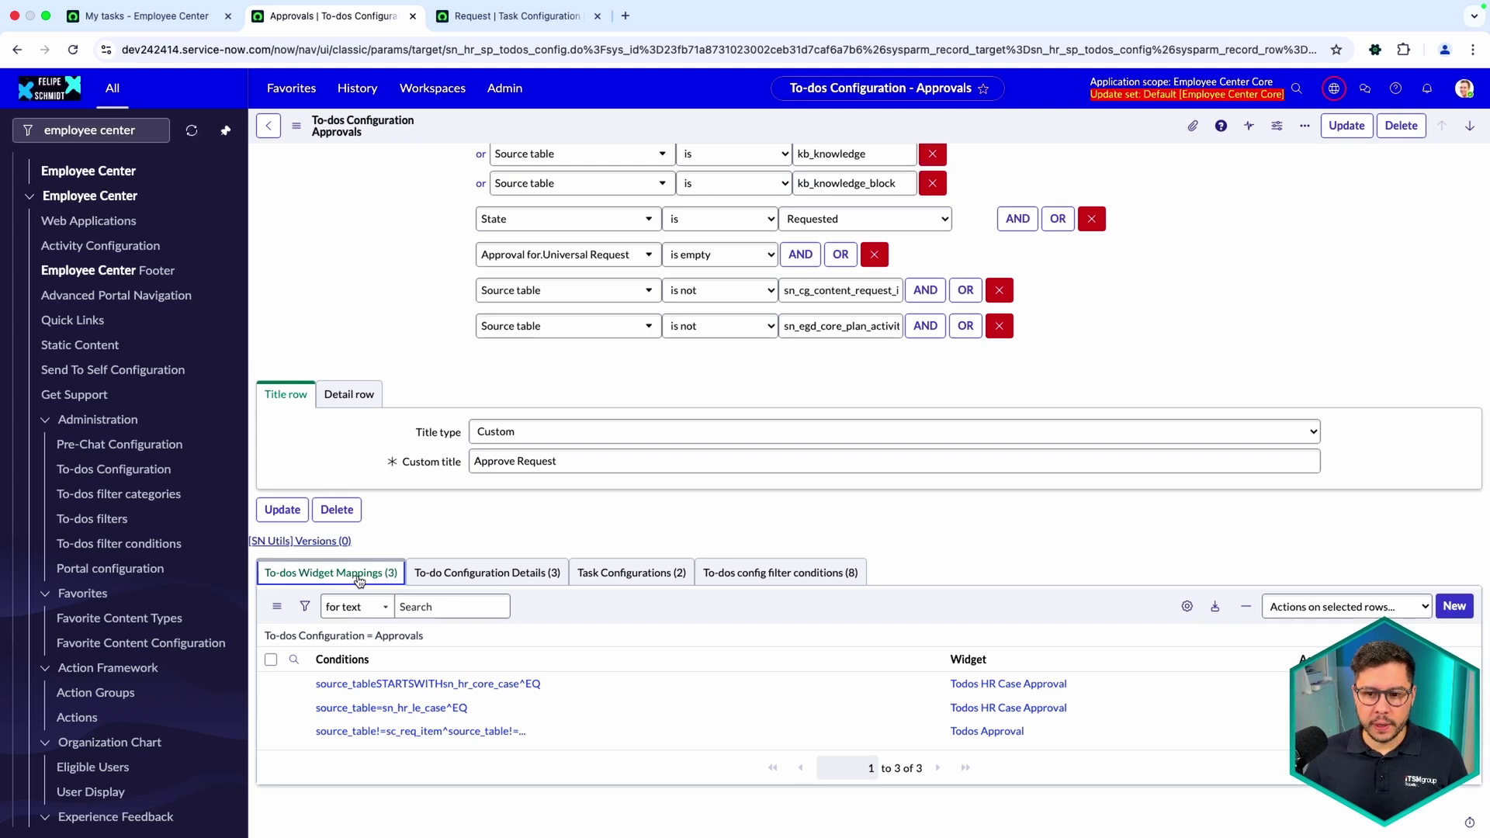
left_click(634, 583)
left_click(734, 698)
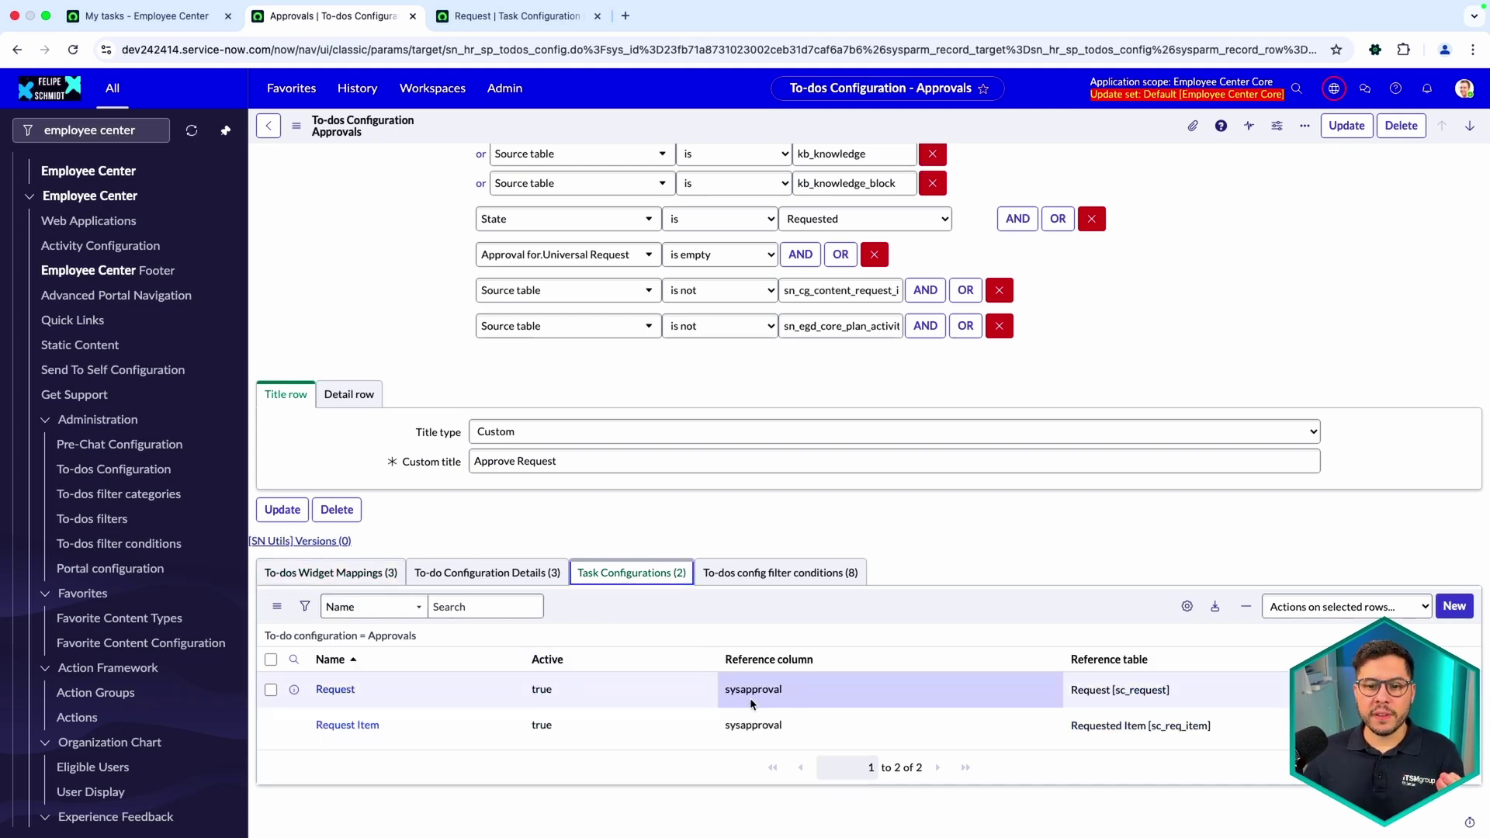
left_click(685, 693)
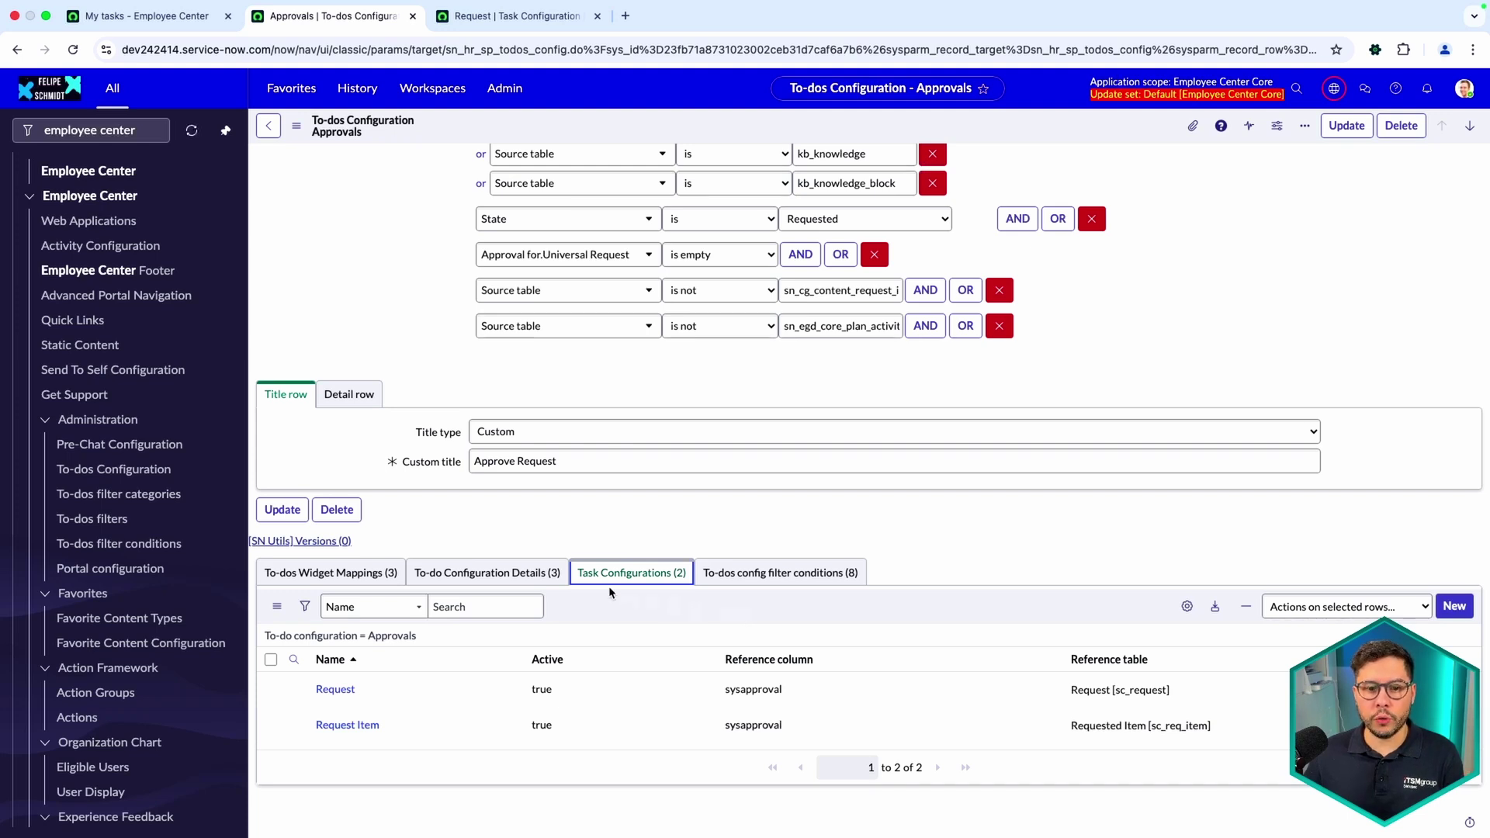
left_click(341, 574)
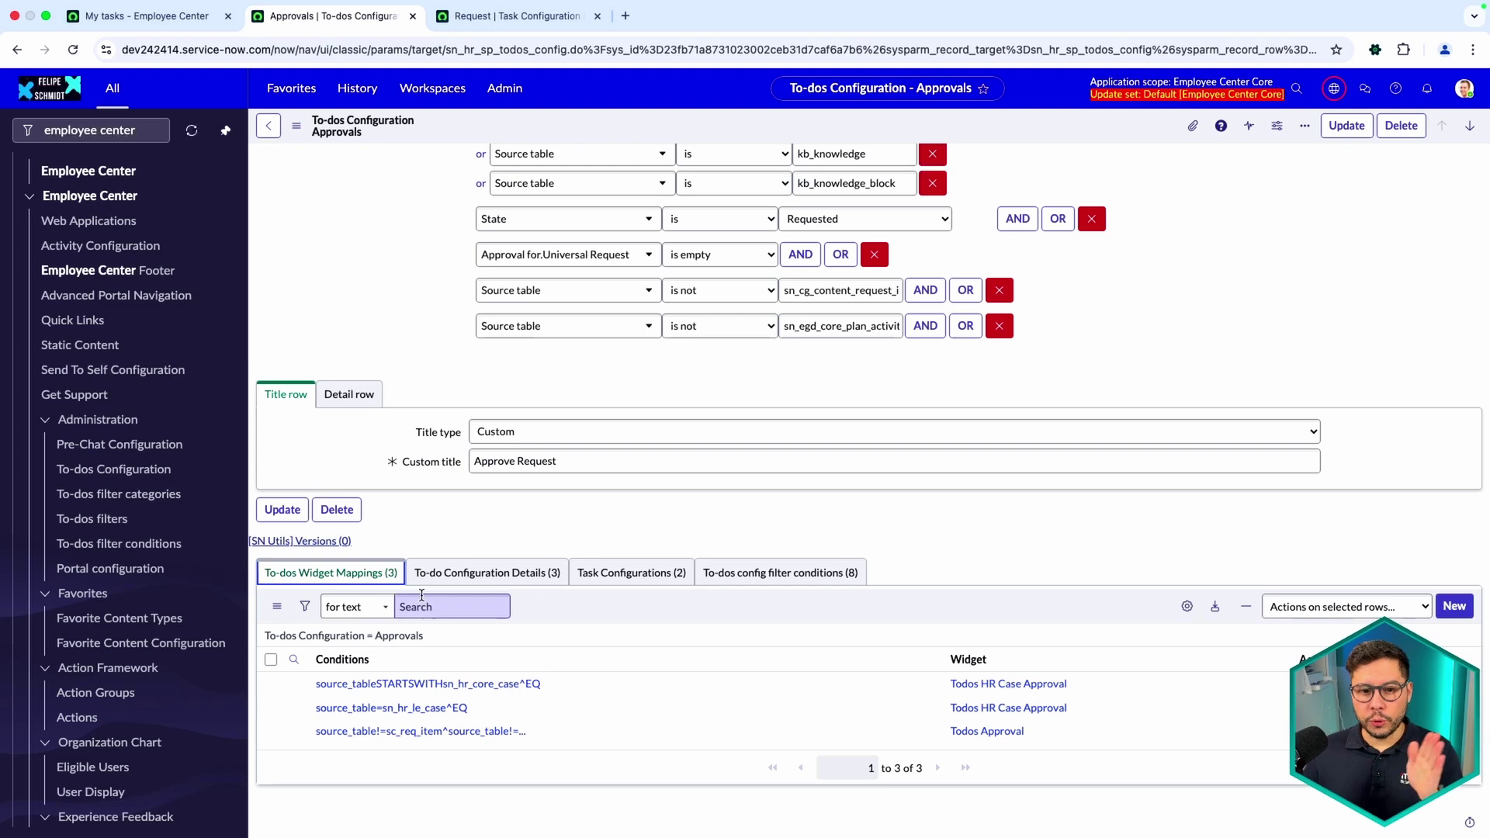
left_click(631, 572)
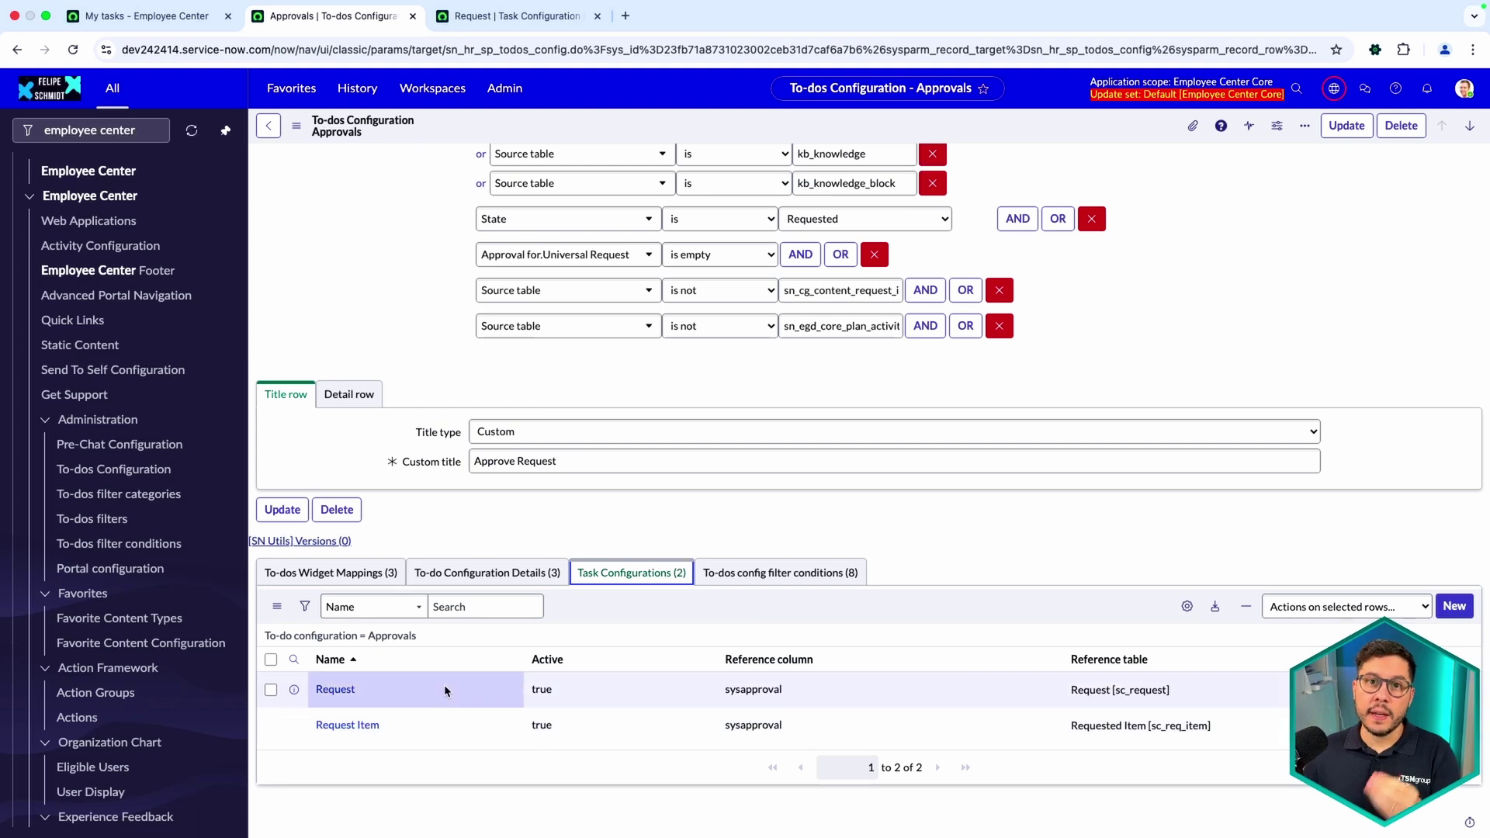
Review the Approvals to-do's widget mappings and its Request and Request Item task configurations
left_click(333, 574)
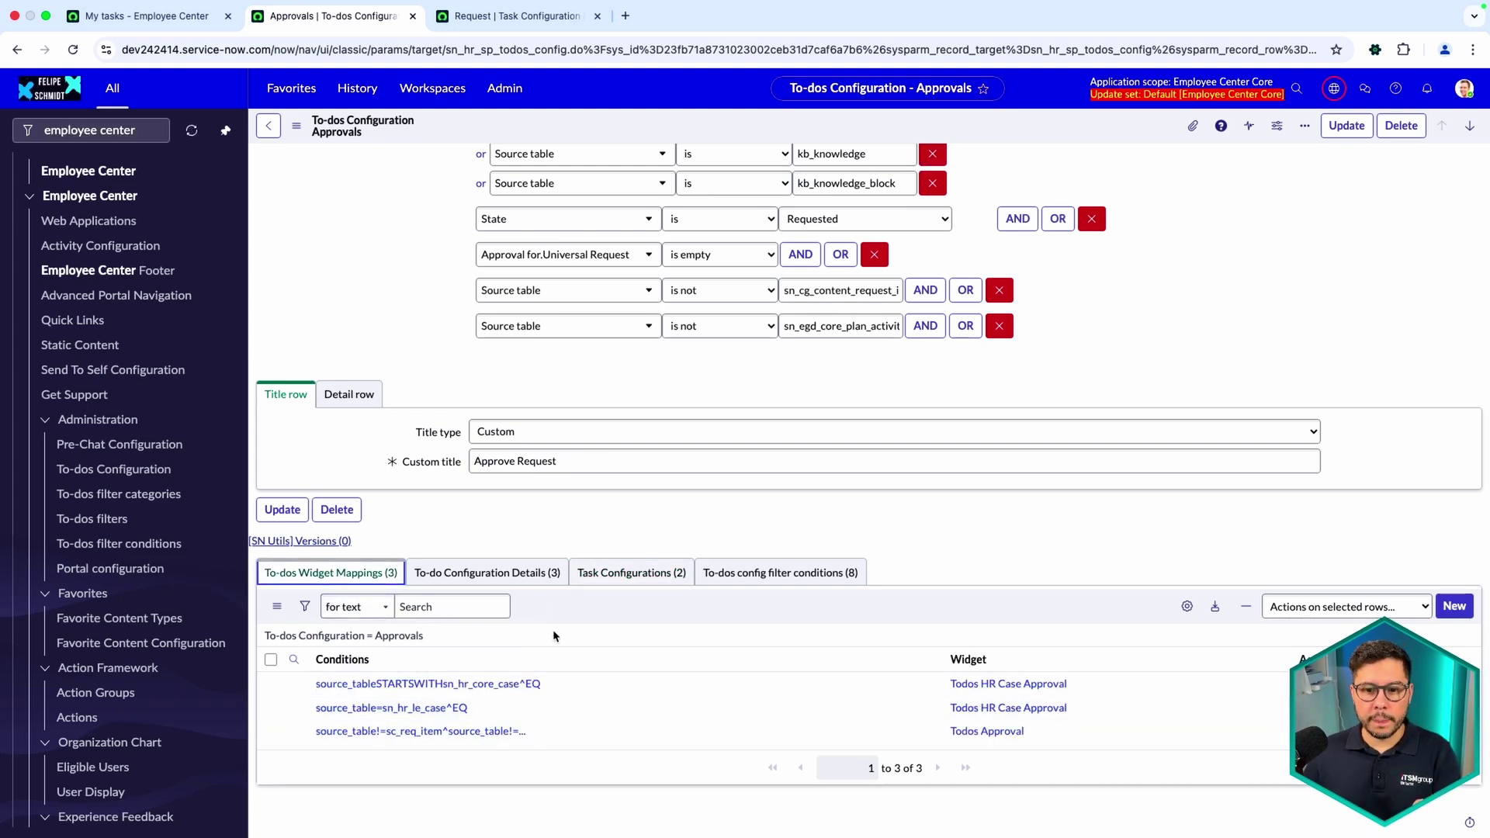
left_click(630, 578)
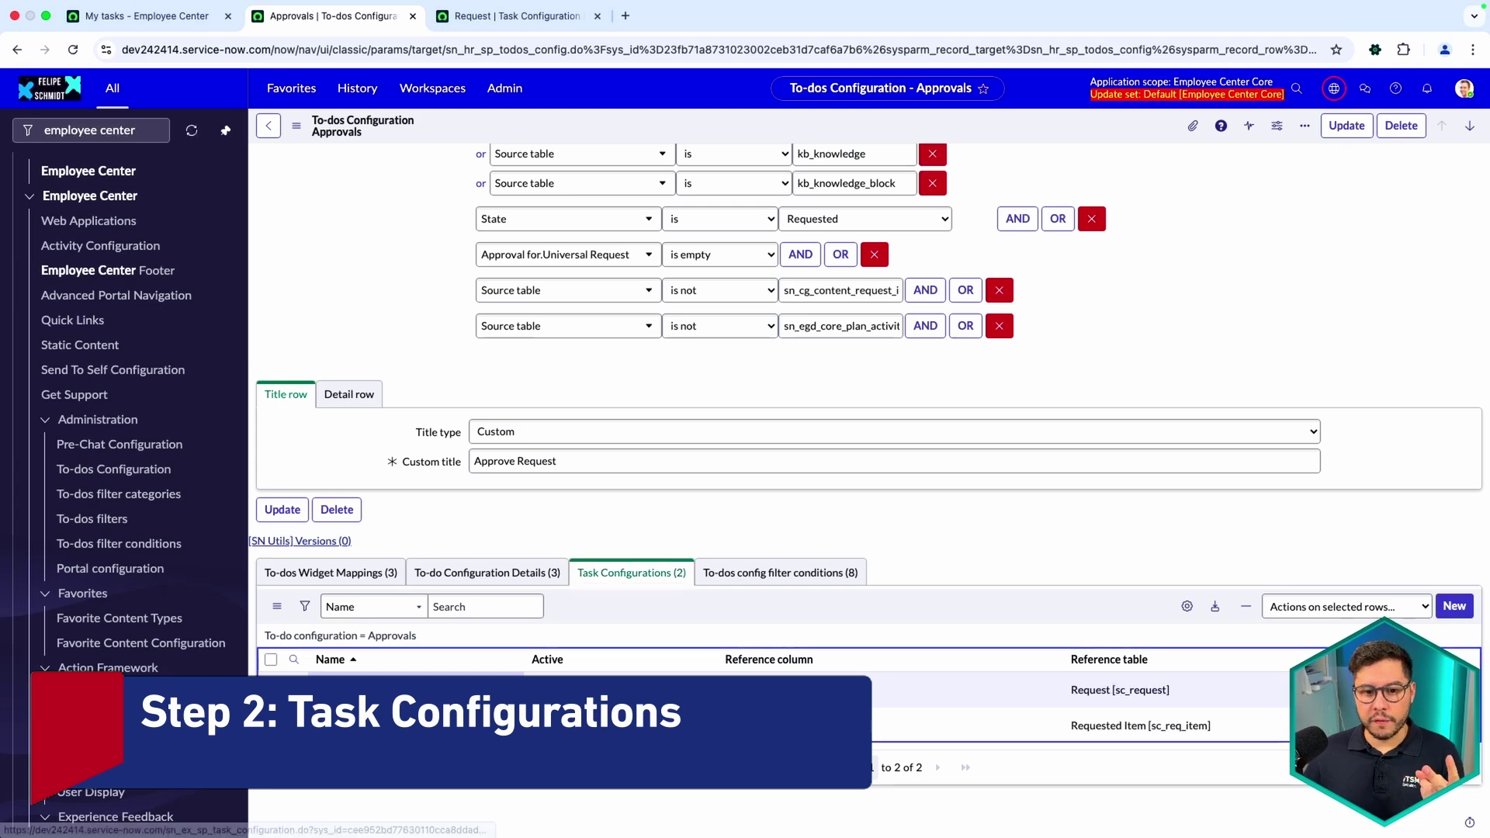
left_click_drag(335, 690, 319, 733)
left_click(320, 733)
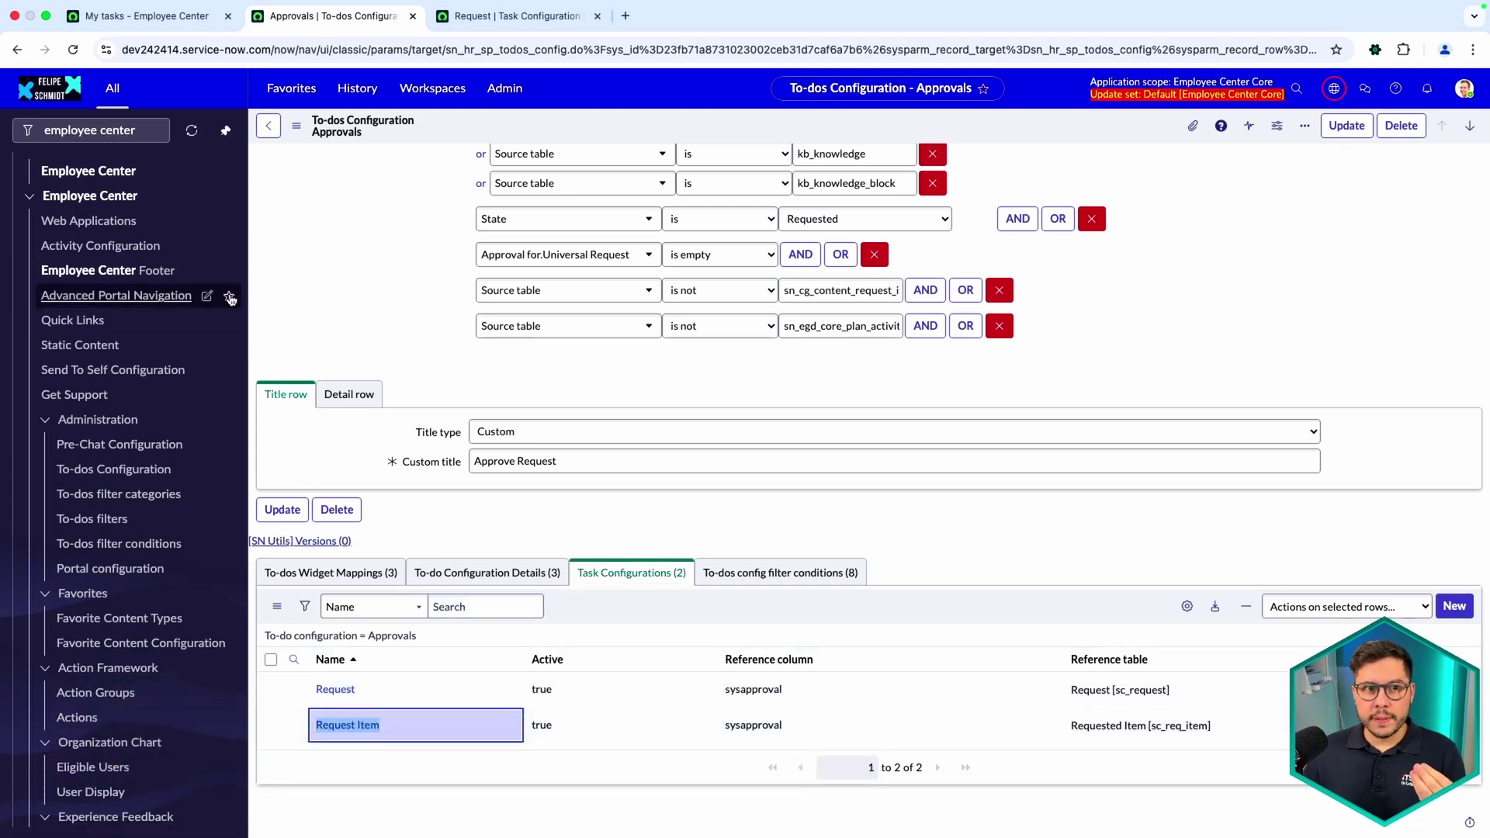
Compare approvals on the My tasks page, then add a new Approvals task configuration
left_click(147, 15)
scroll(430, 429, "down", 6)
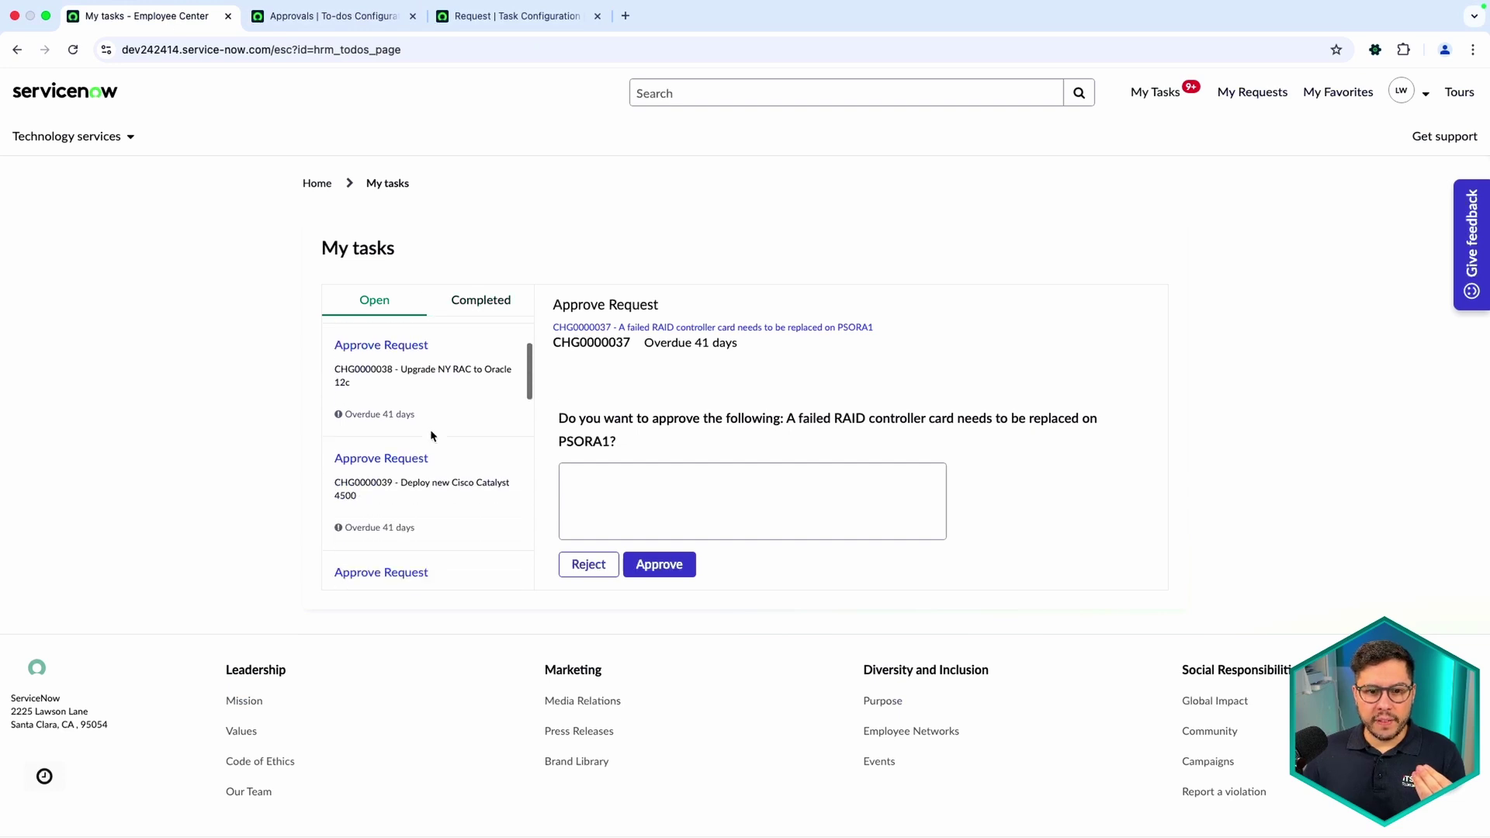
scroll(423, 416, "up", 6)
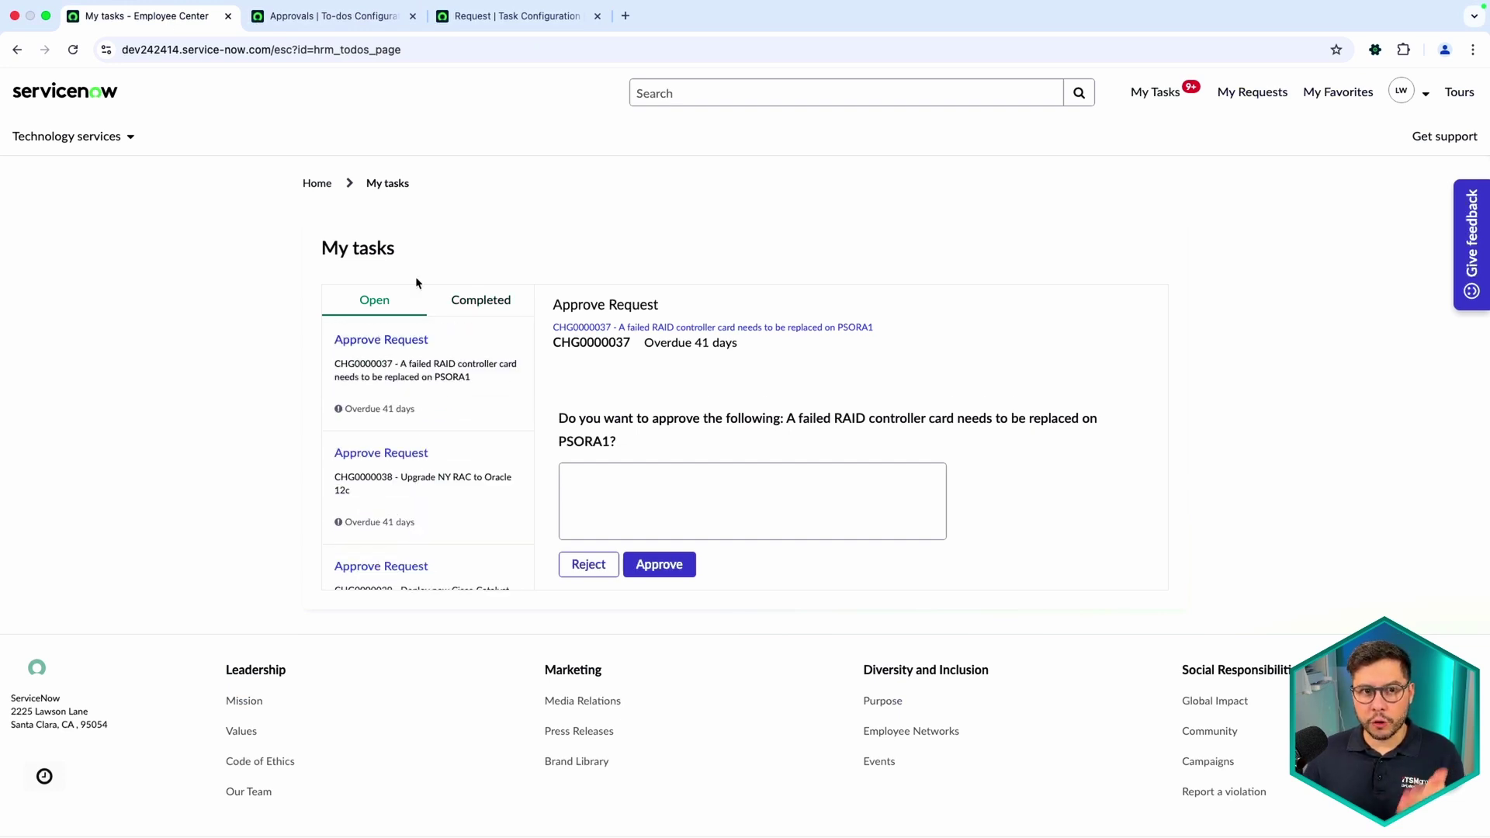
left_click(316, 21)
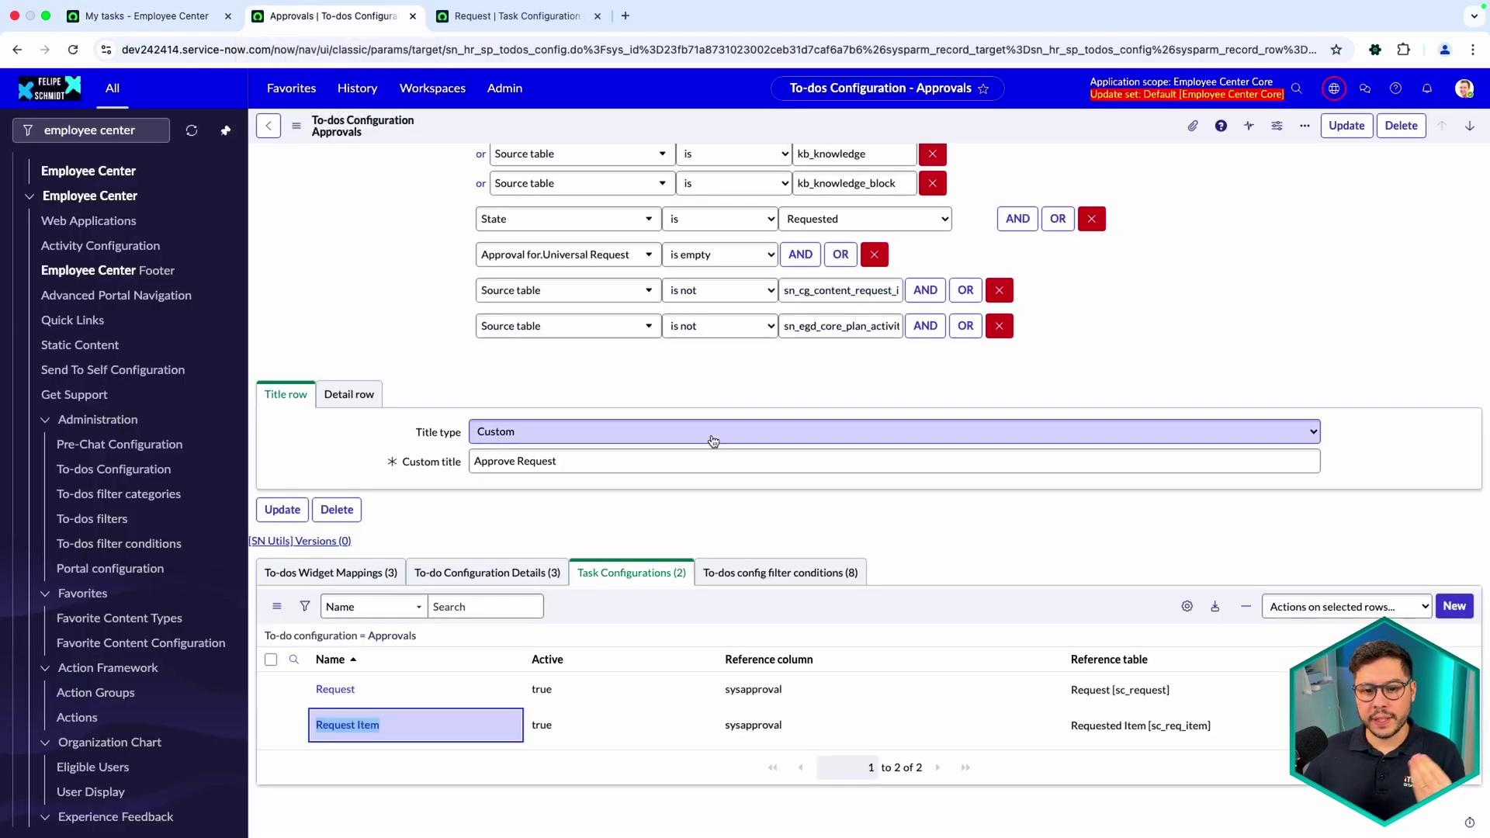
left_click(1450, 605)
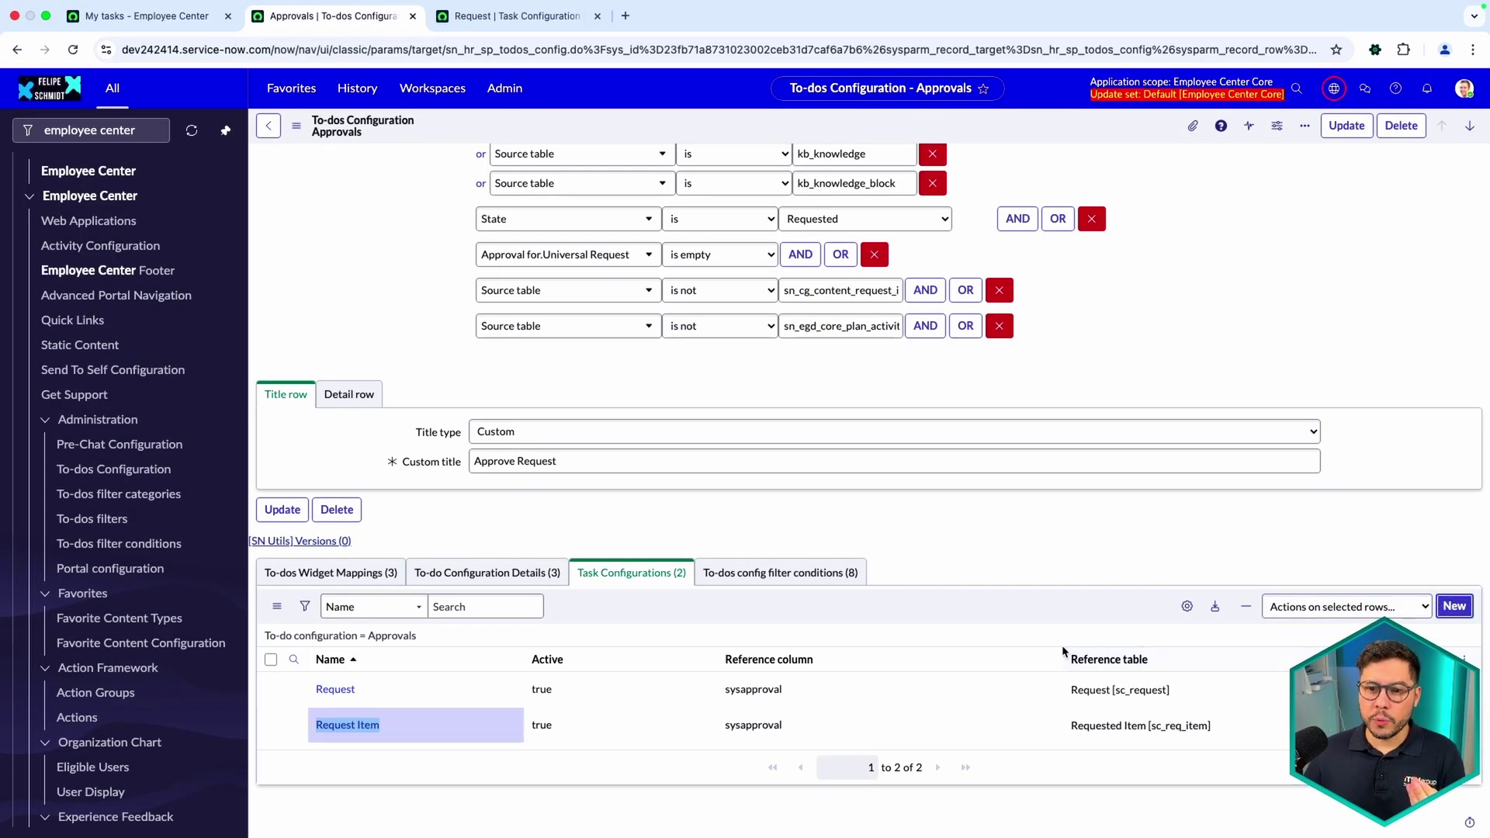
Name it 'Change Requests' with reference column Approval for and table Change Request [change_request]
type("Change Requests")
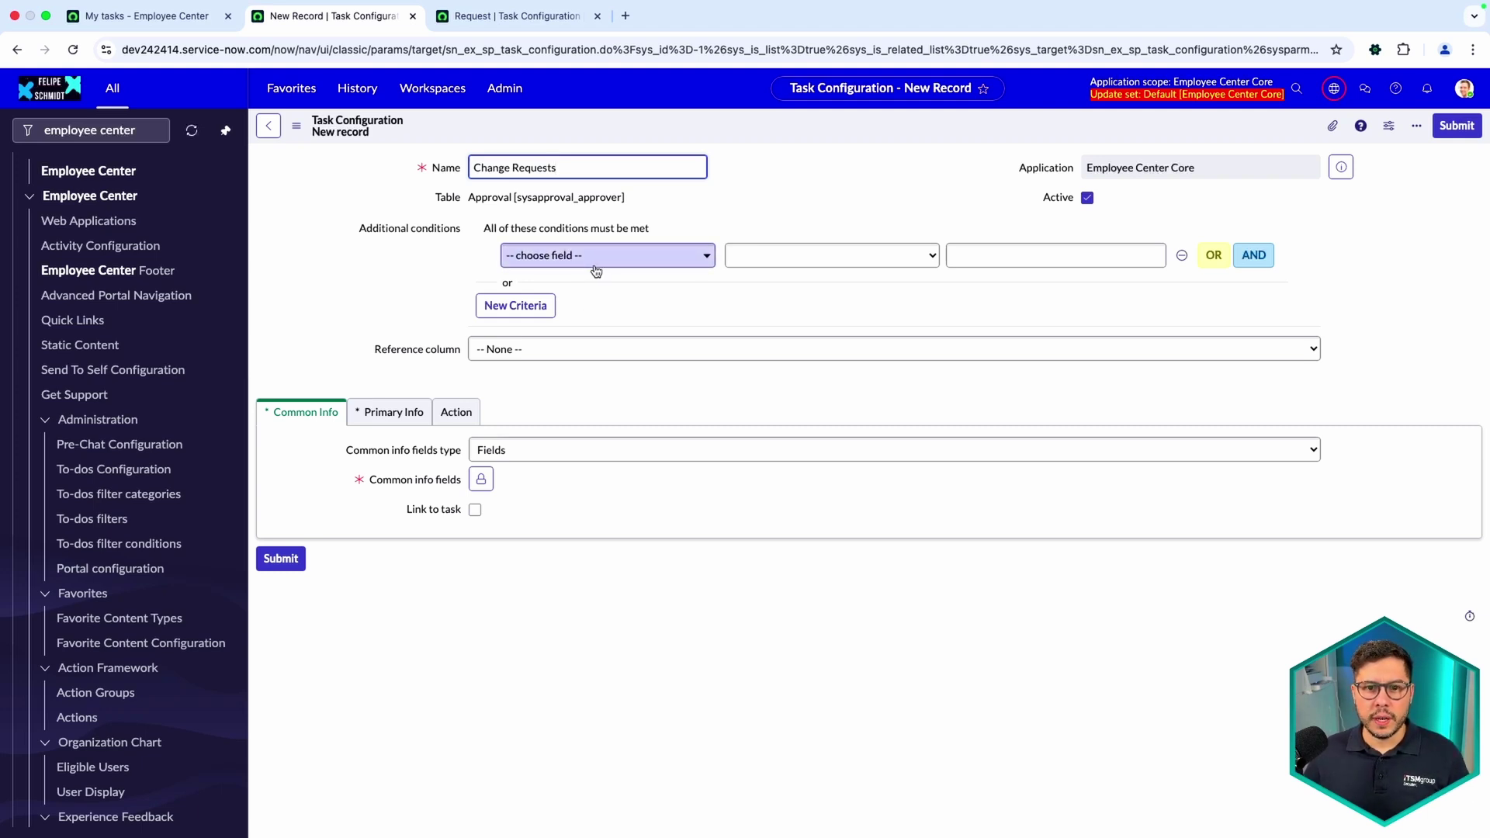
left_click(583, 350)
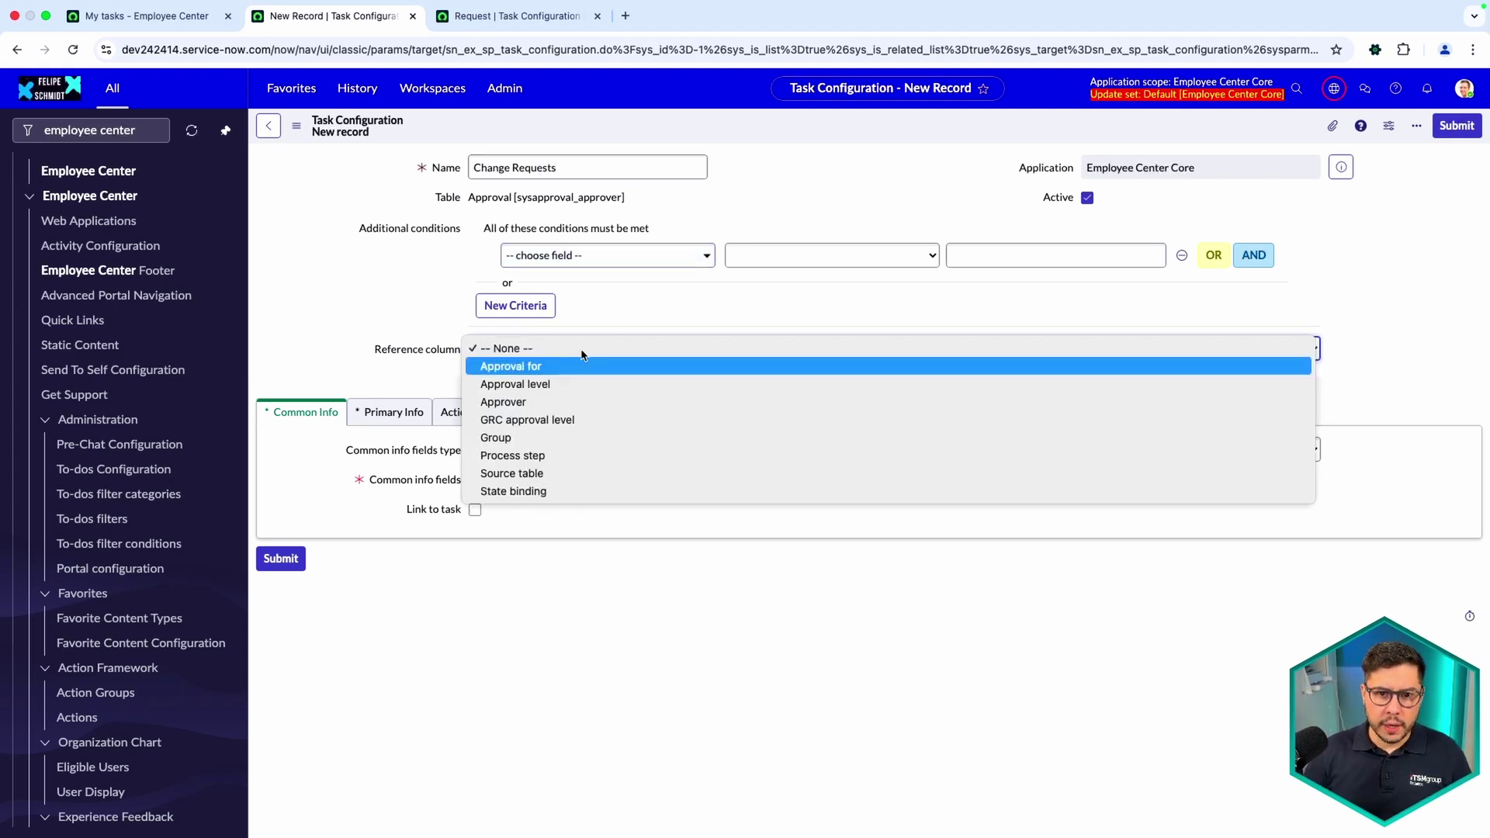
left_click(583, 364)
left_click(561, 378)
type("change")
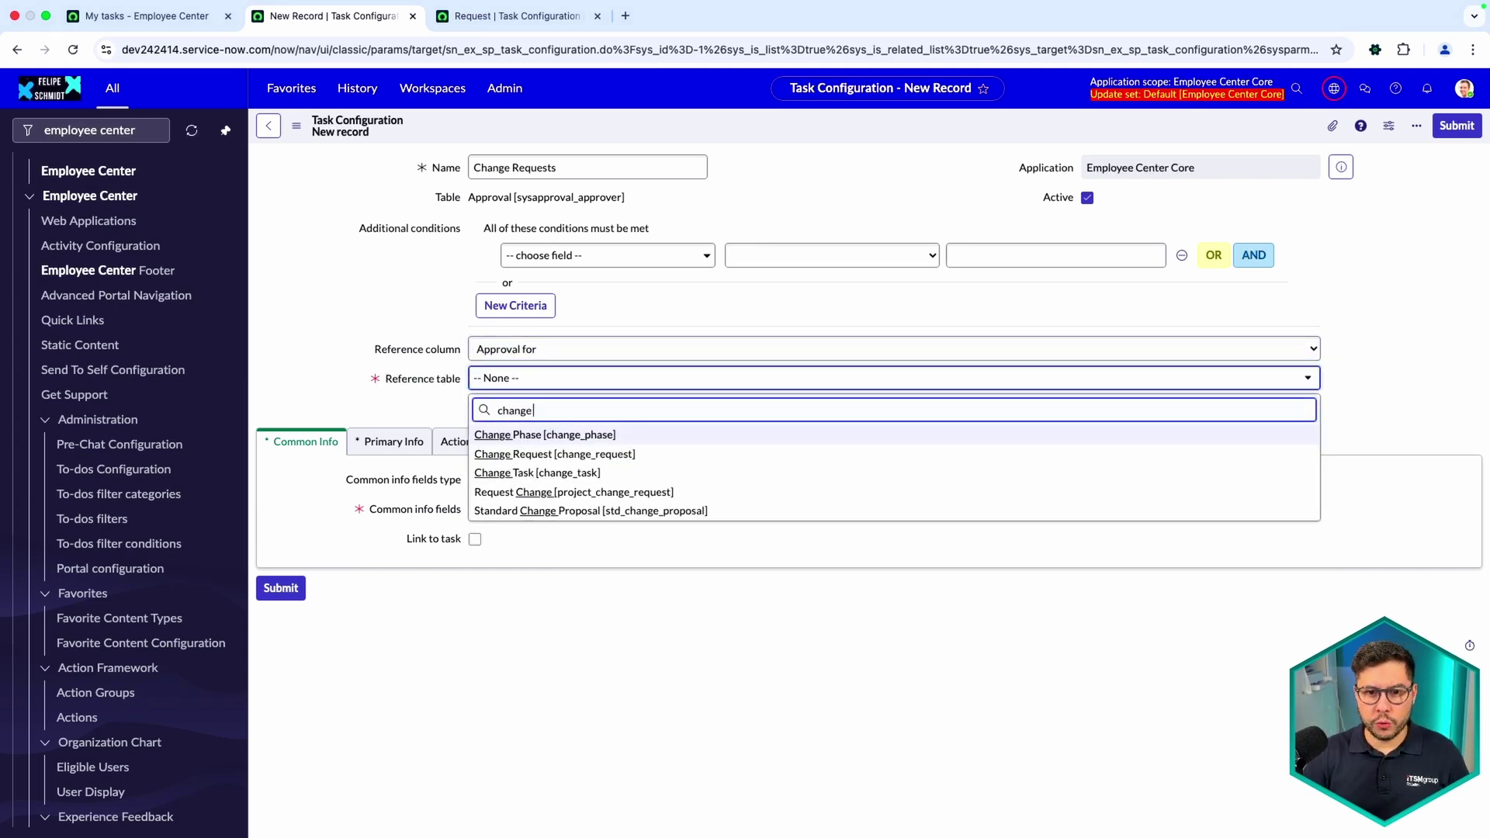
key("Down")
key("Return")
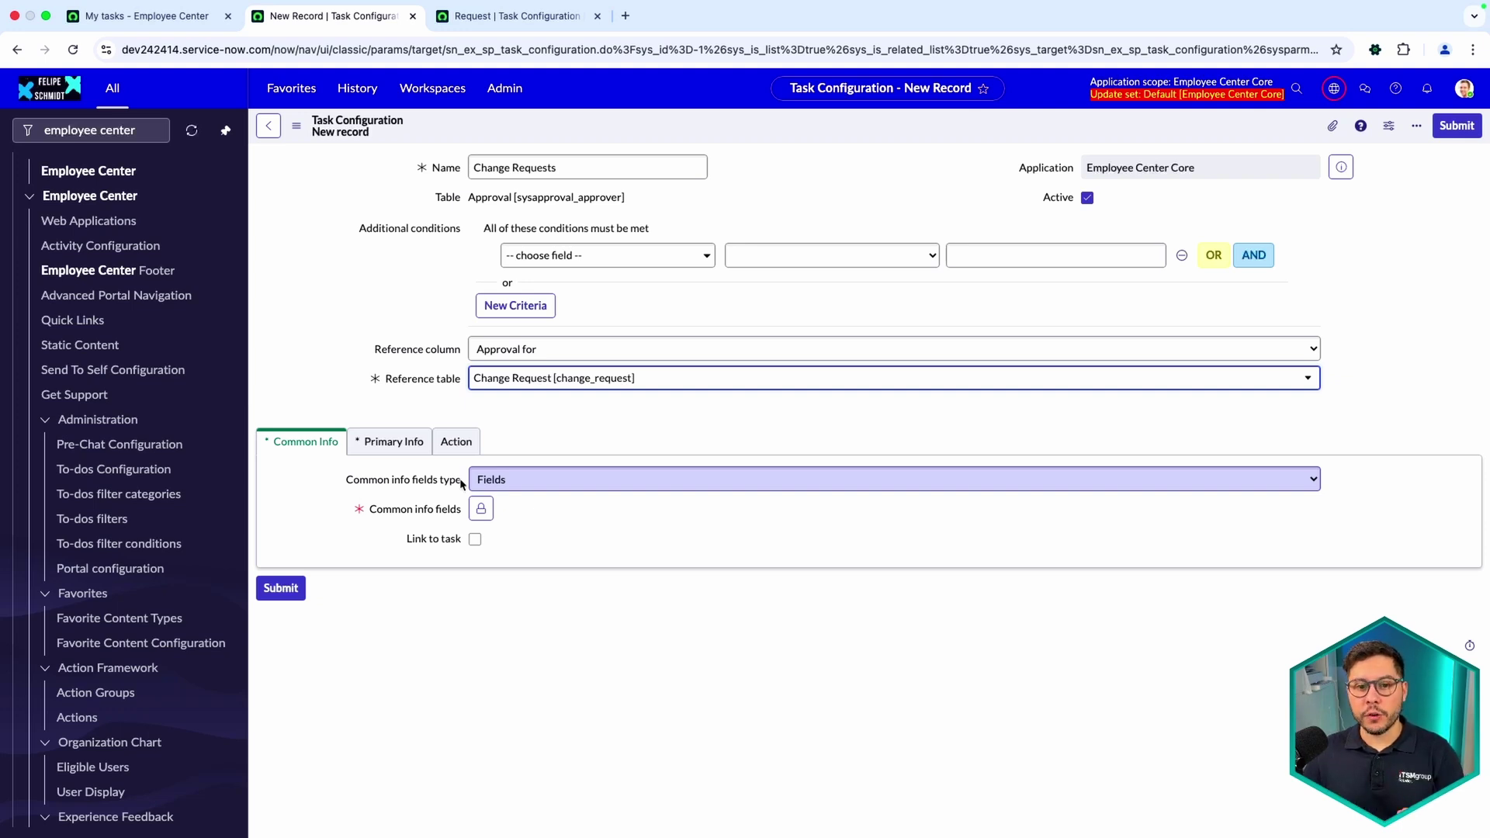
Try Custom as the common info type, then set it back to Fields
left_click_drag(348, 487, 453, 484)
left_click(582, 511)
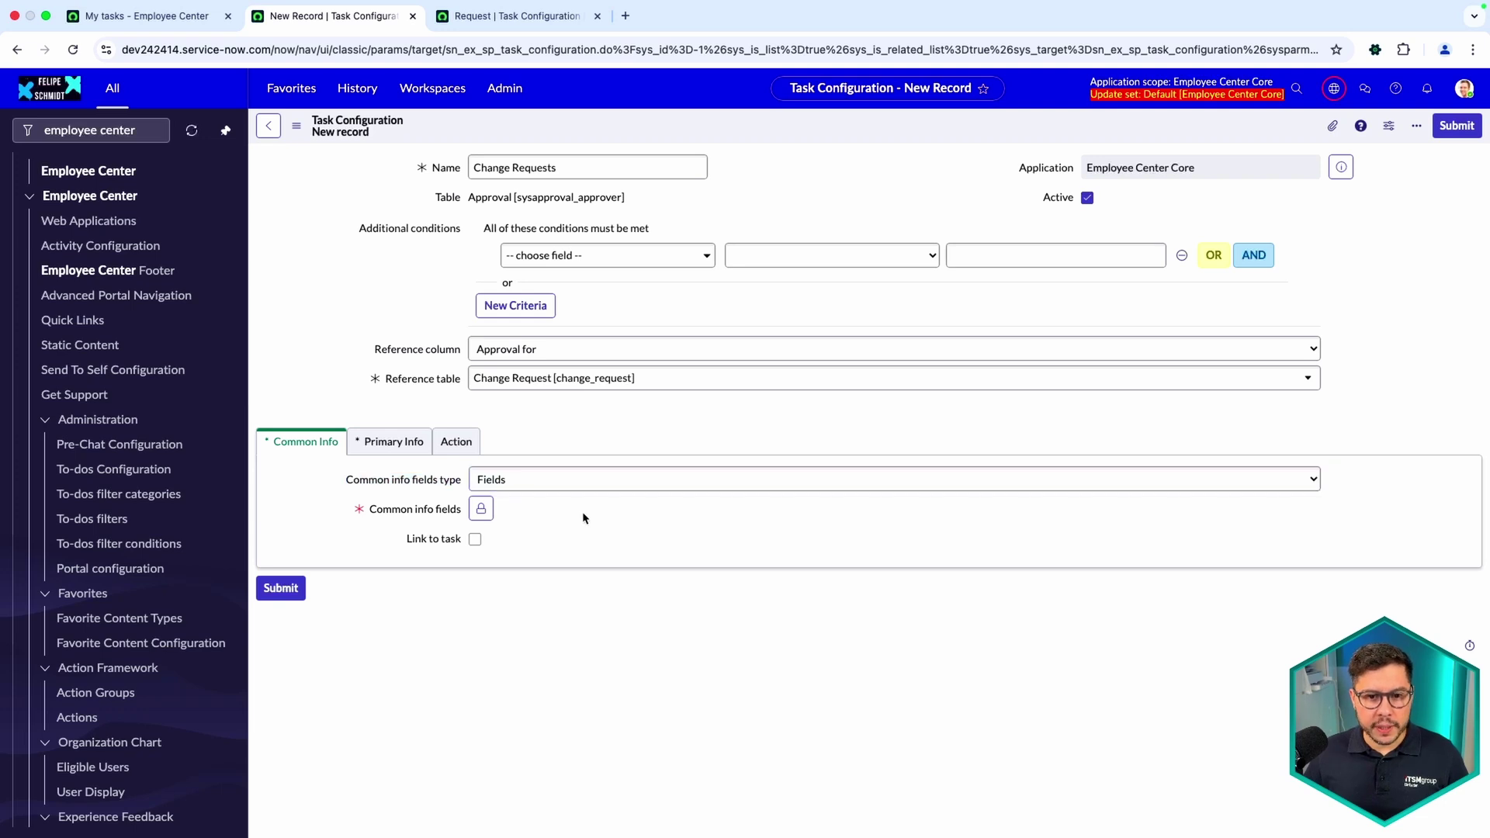
left_click(545, 486)
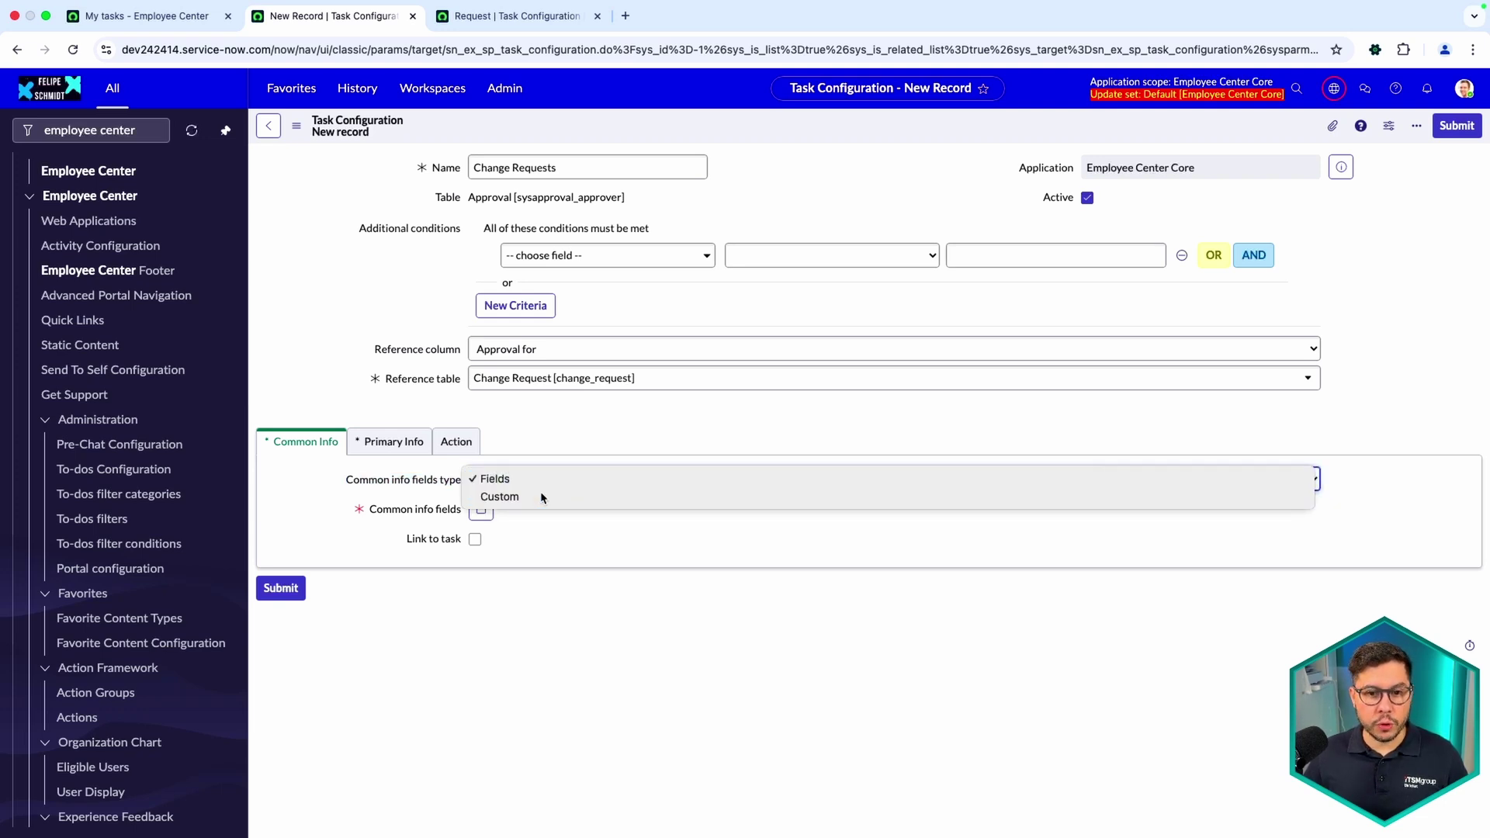
left_click(540, 495)
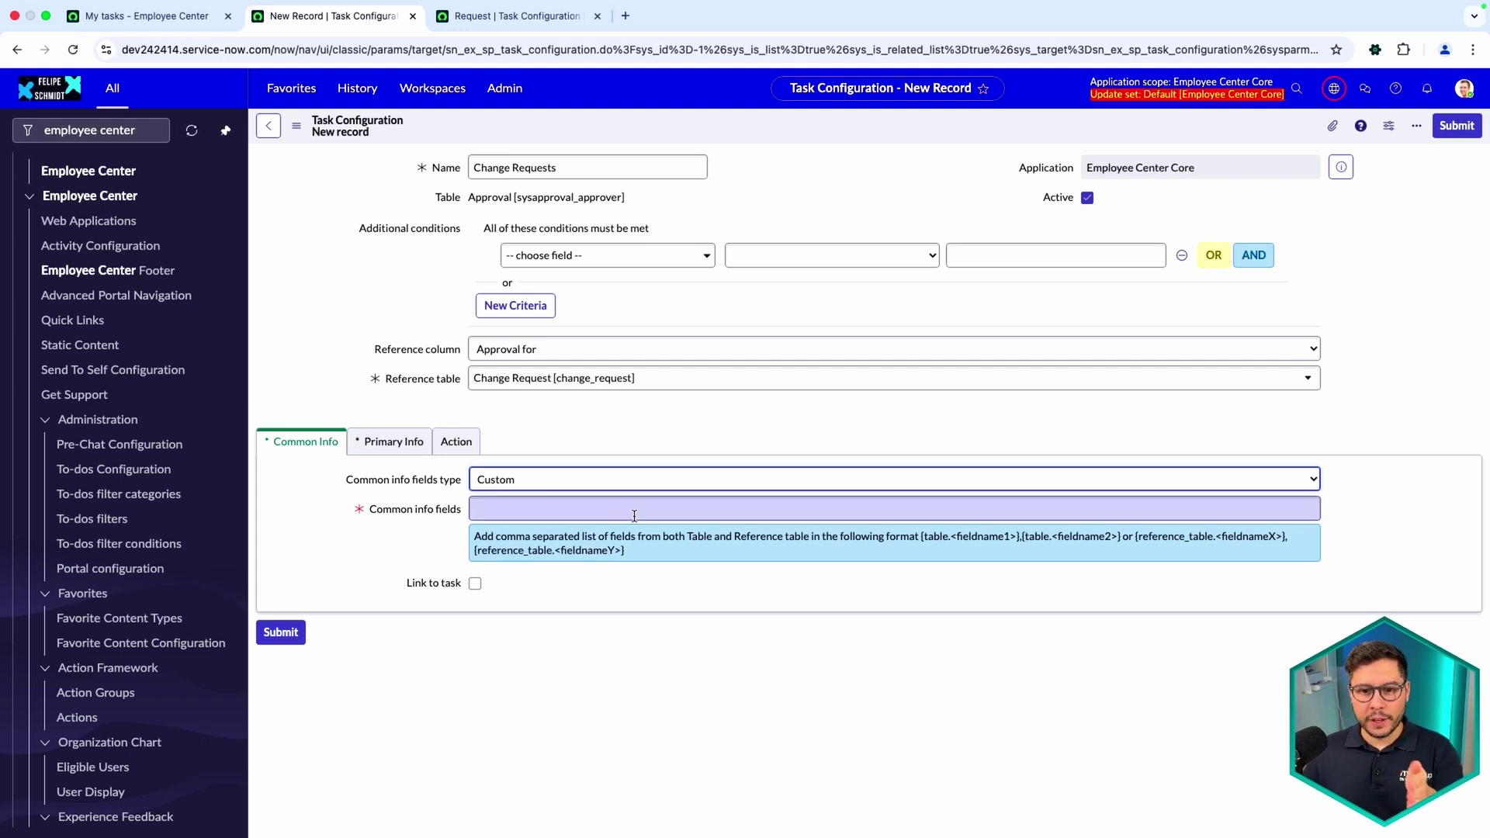
left_click(554, 535)
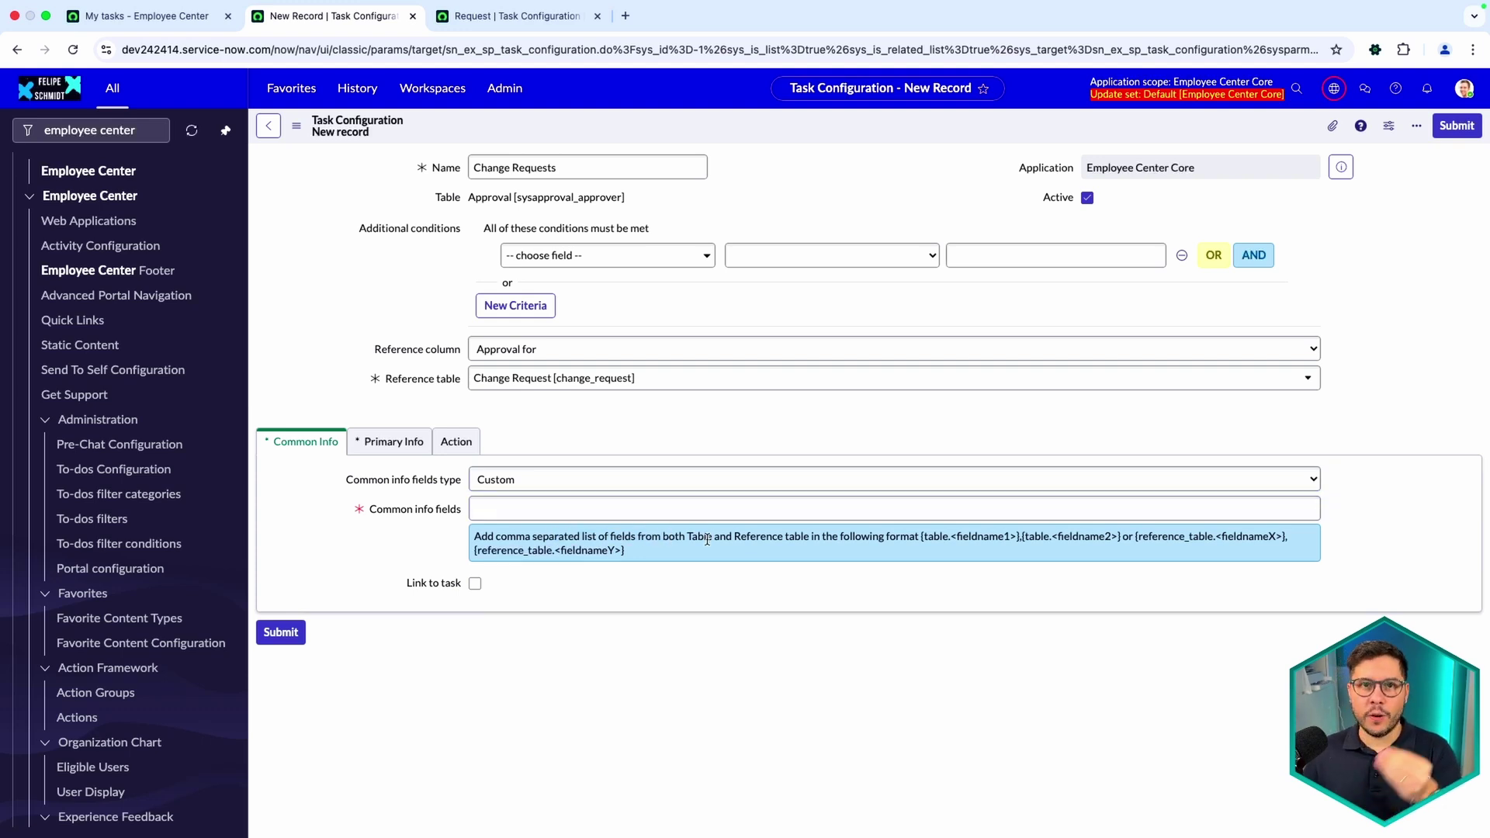
left_click(644, 479)
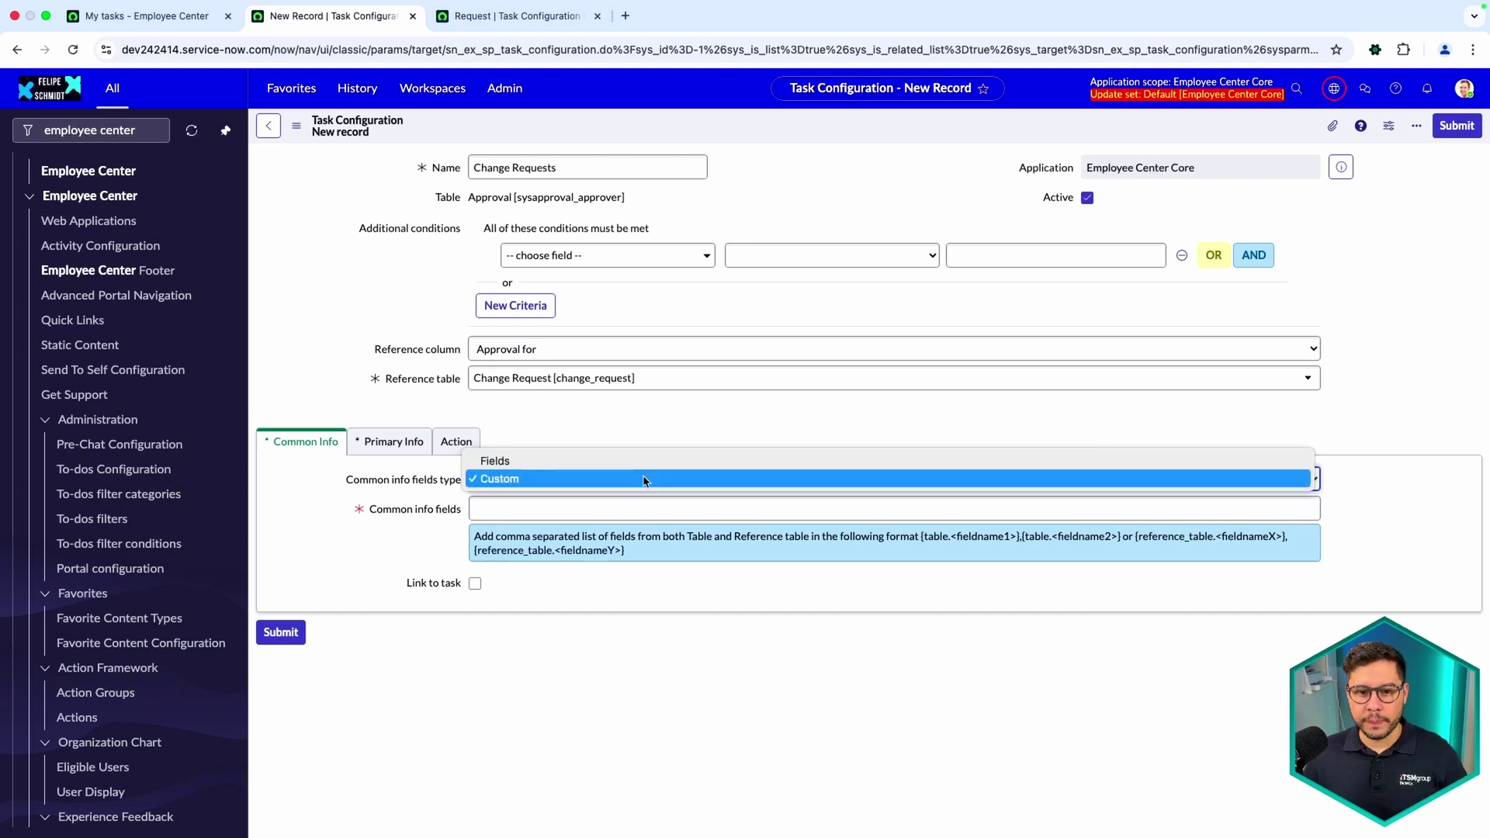
left_click(559, 461)
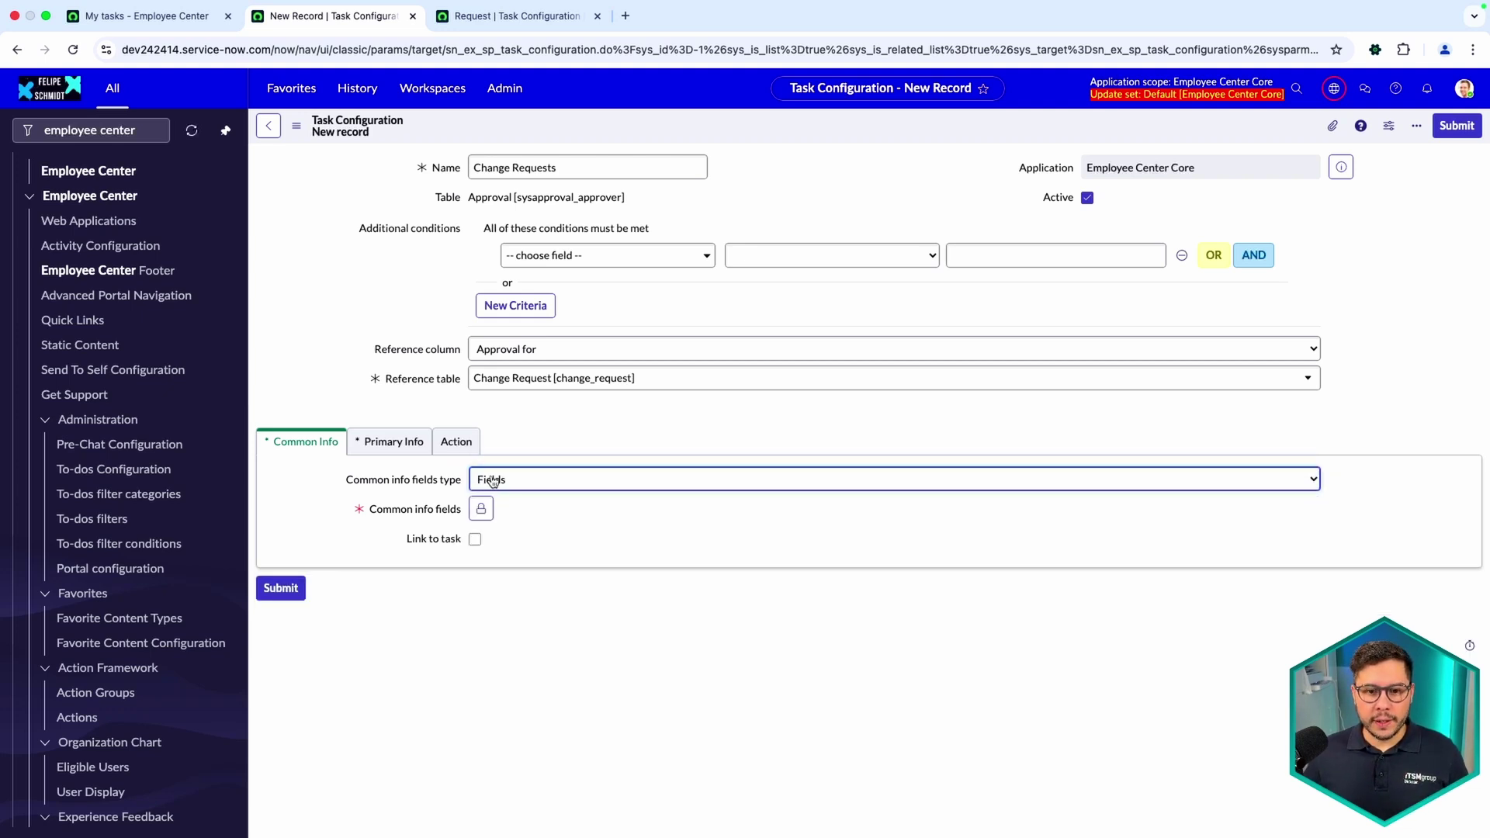
Add State and Approver to the common info fields
left_click(481, 508)
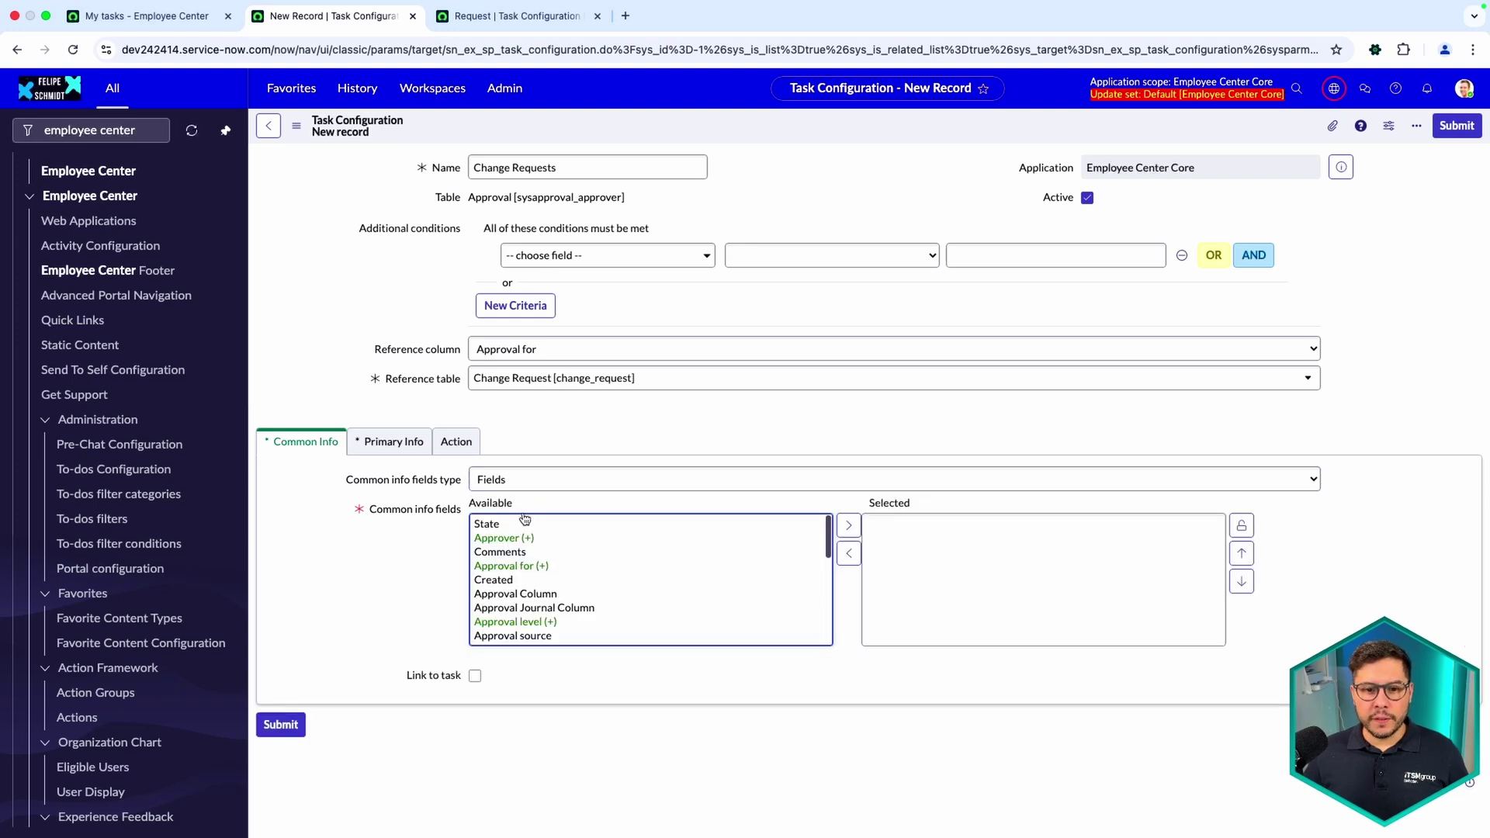
scroll(537, 569, "down", 5)
scroll(587, 591, "down", 3)
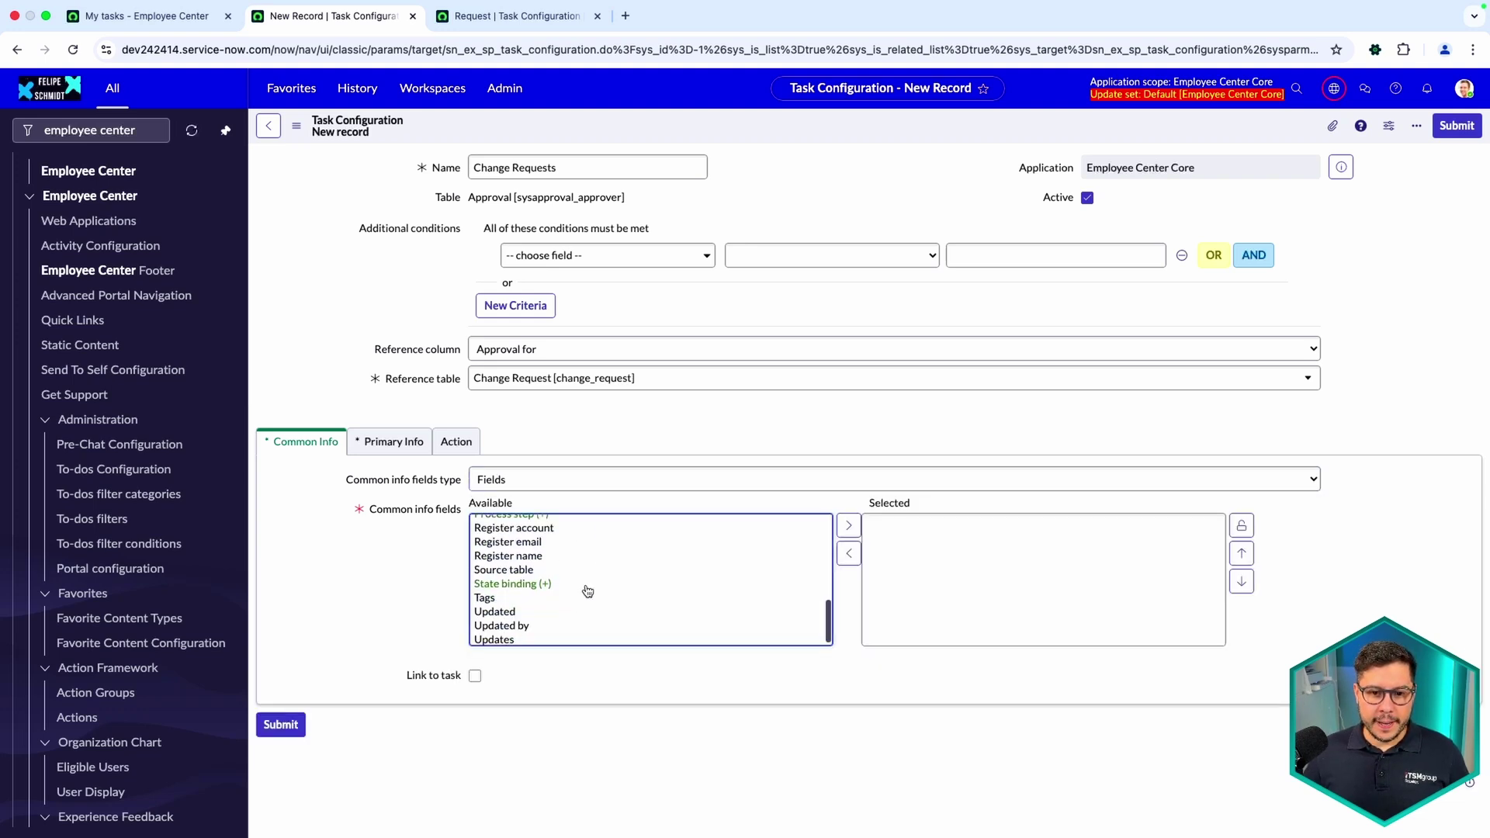
scroll(574, 582, "up", 10)
left_click(520, 526)
double_click(520, 525)
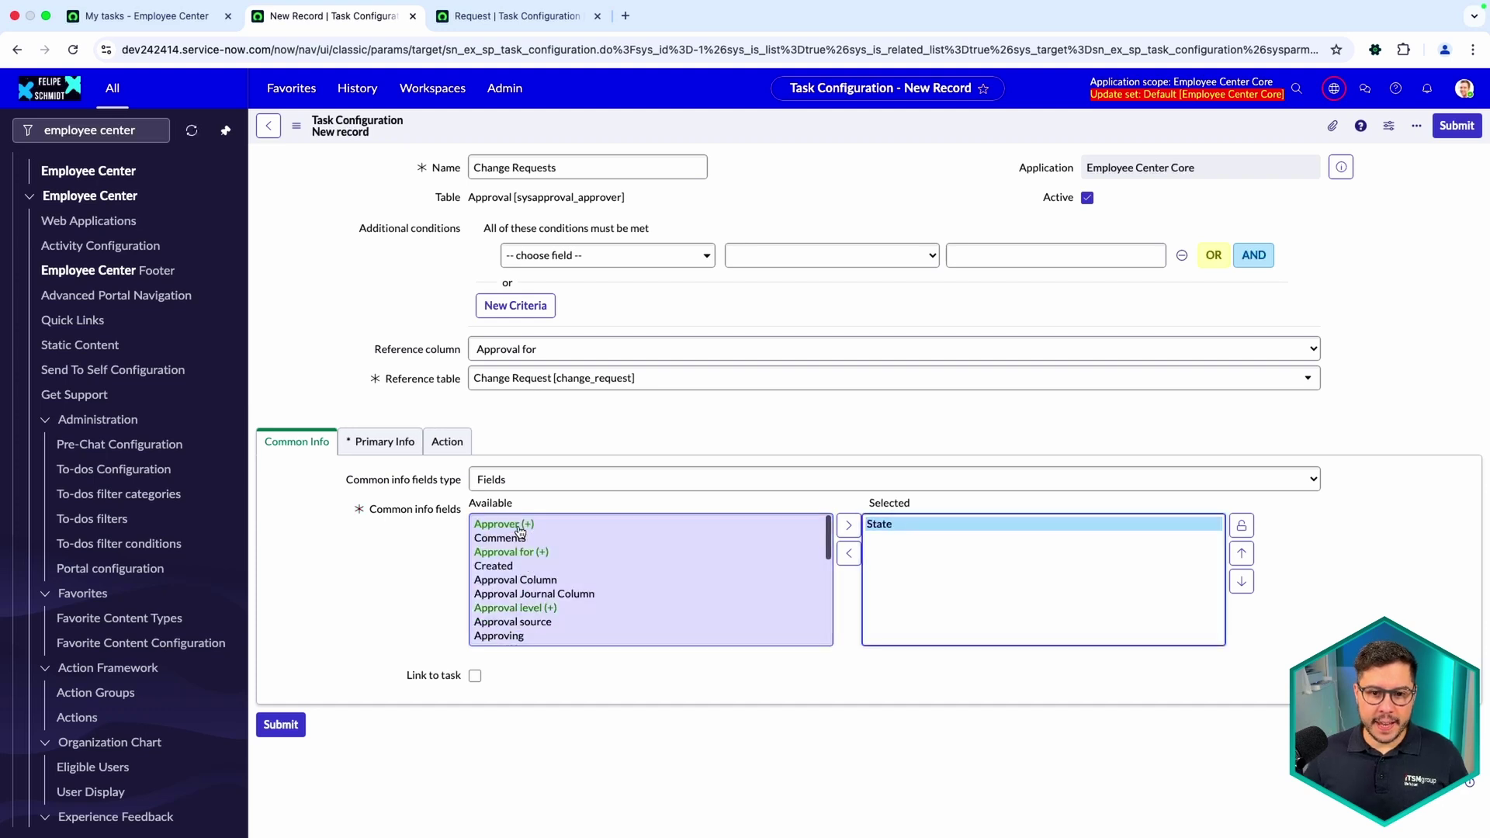
double_click(578, 526)
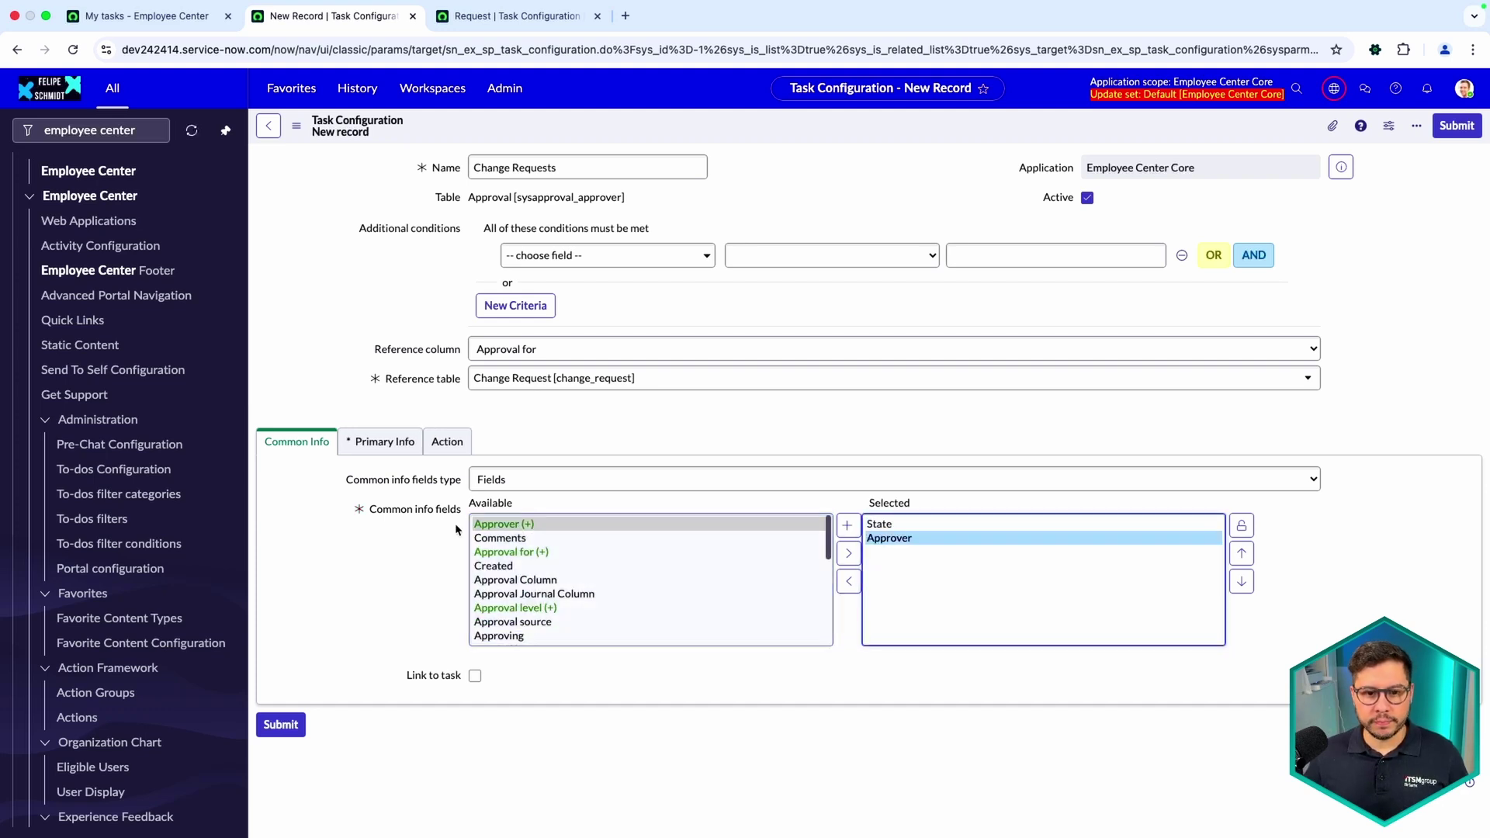
Enable Link to task in the common info settings
mouse_move(450, 686)
left_mouse_down()
mouse_move(419, 677)
mouse_move(475, 677)
left_mouse_up()
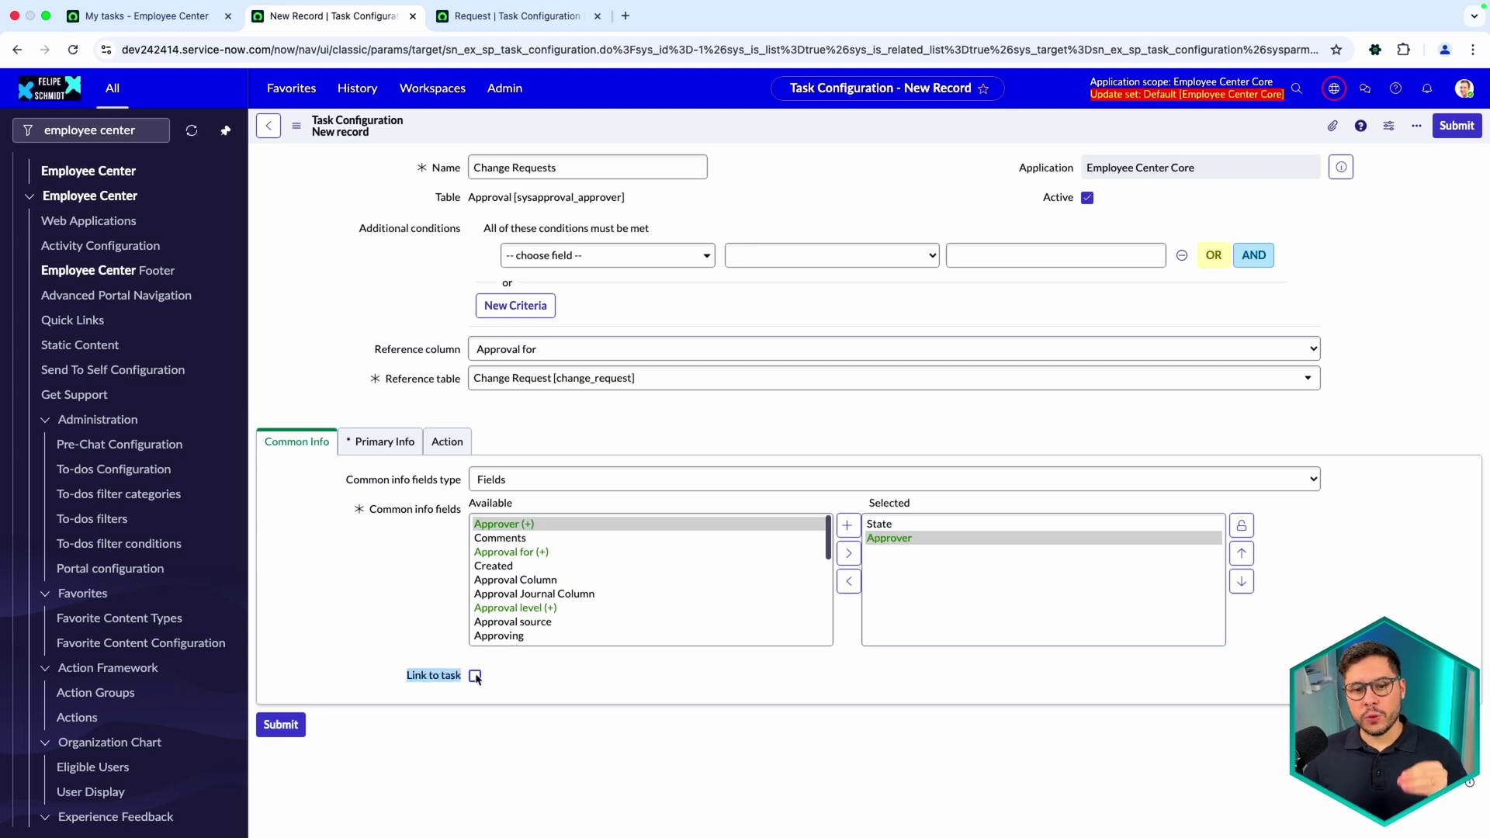
left_click(475, 676)
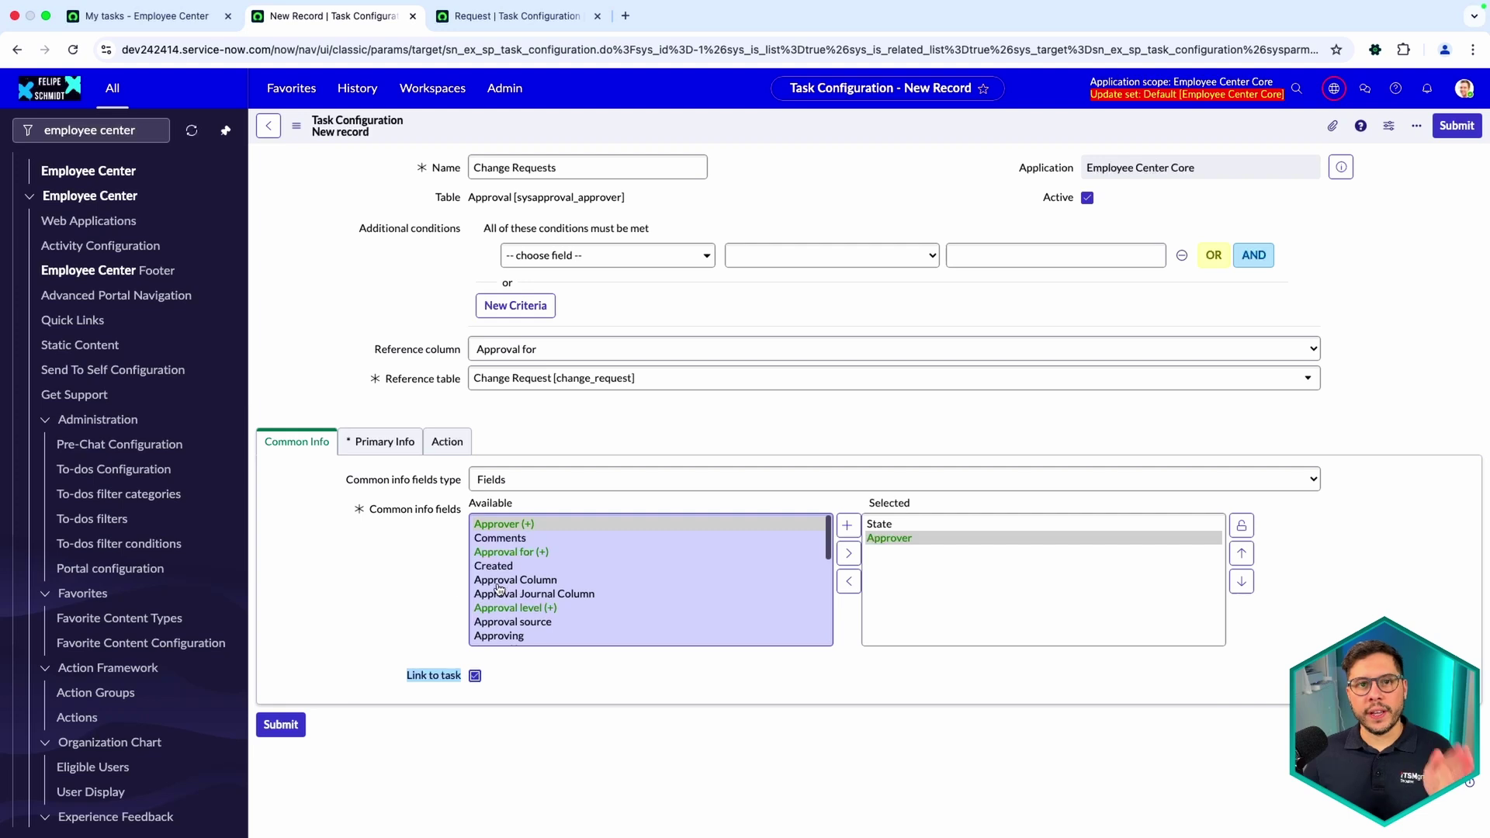
left_click(409, 576)
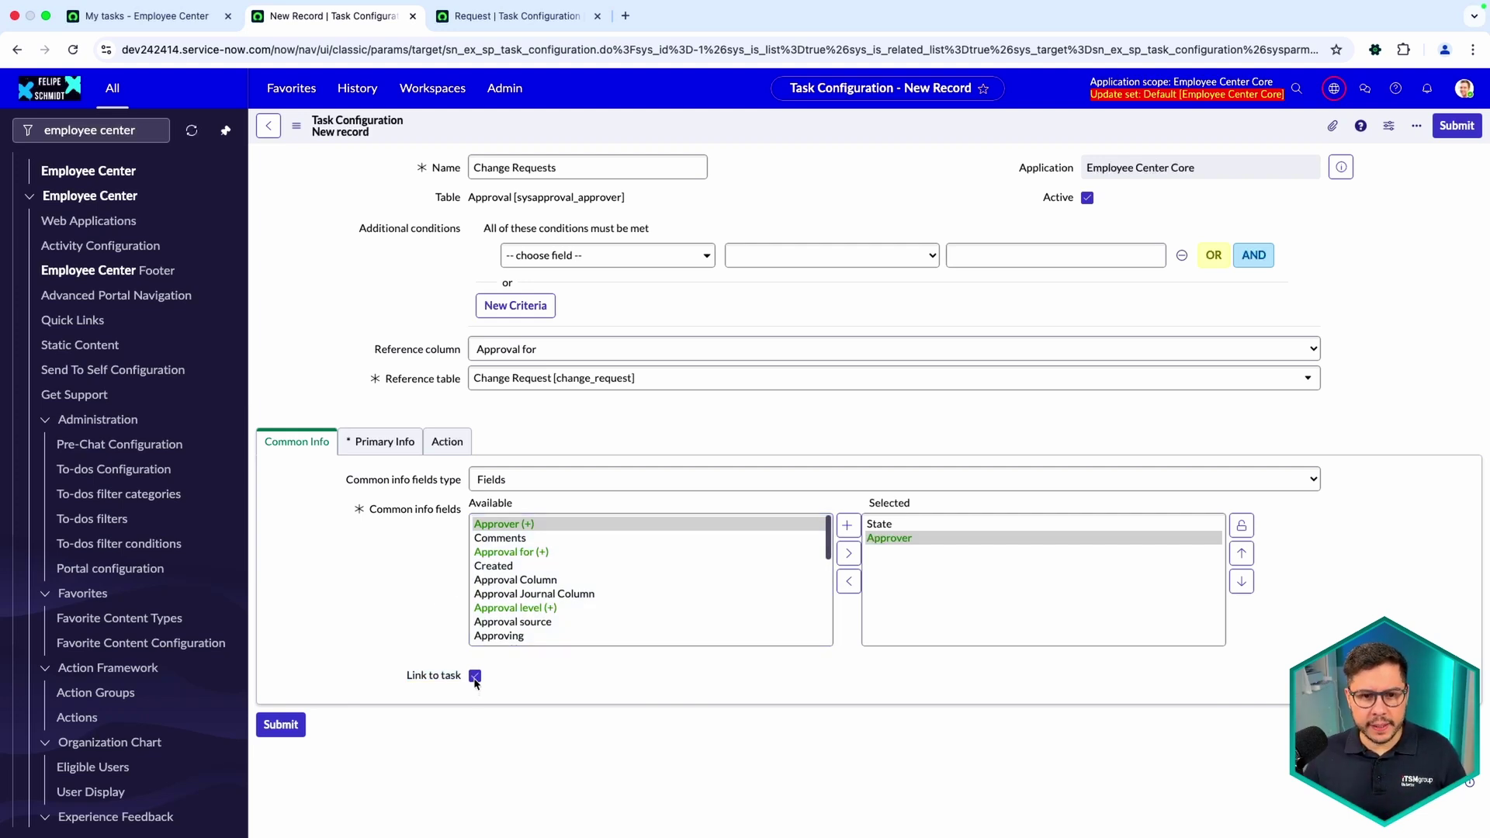
left_click(380, 441)
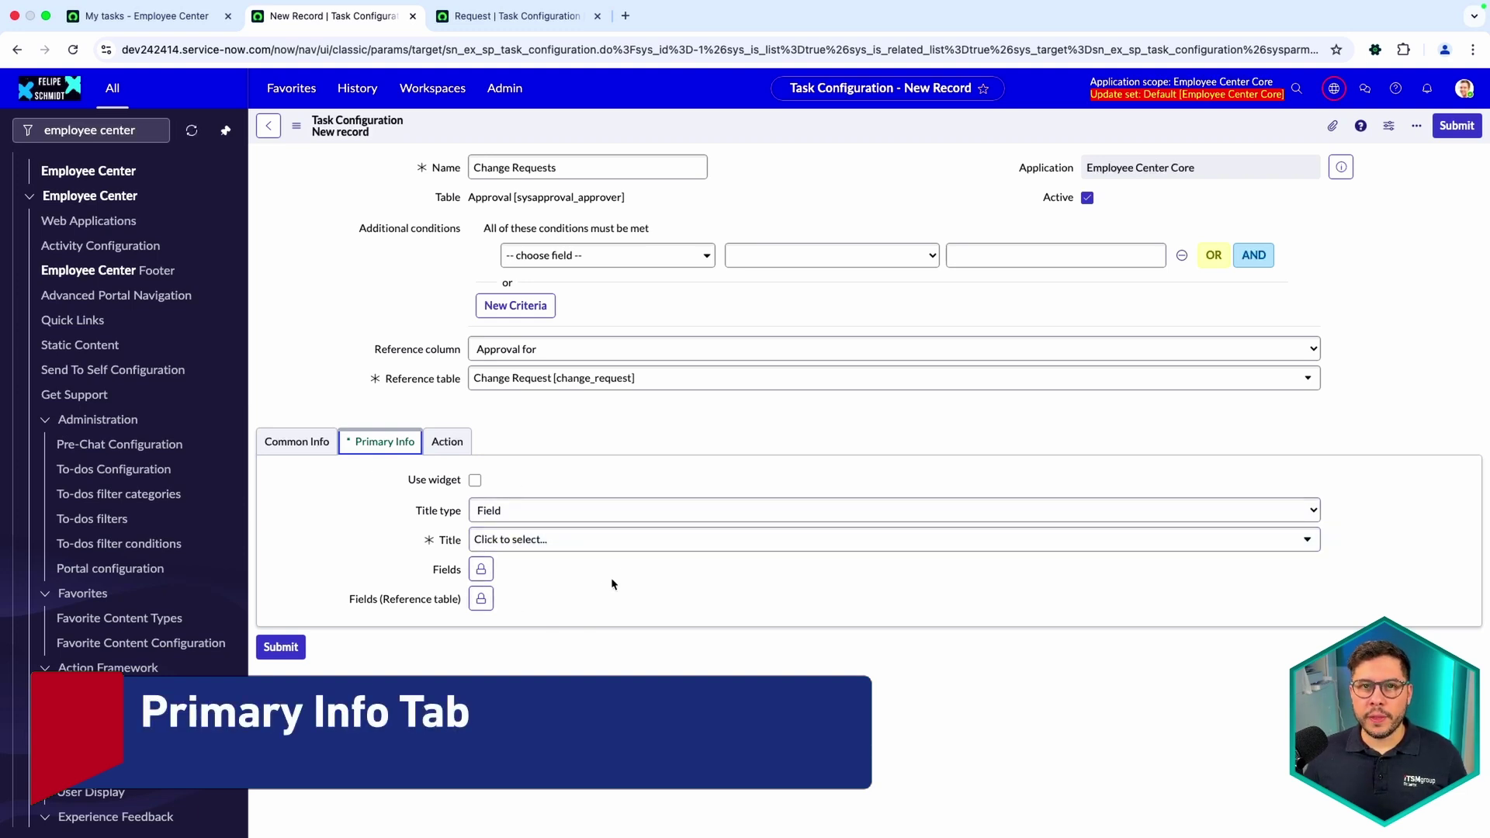
Set the primary info Title to Approval for > Number
key("super+1")
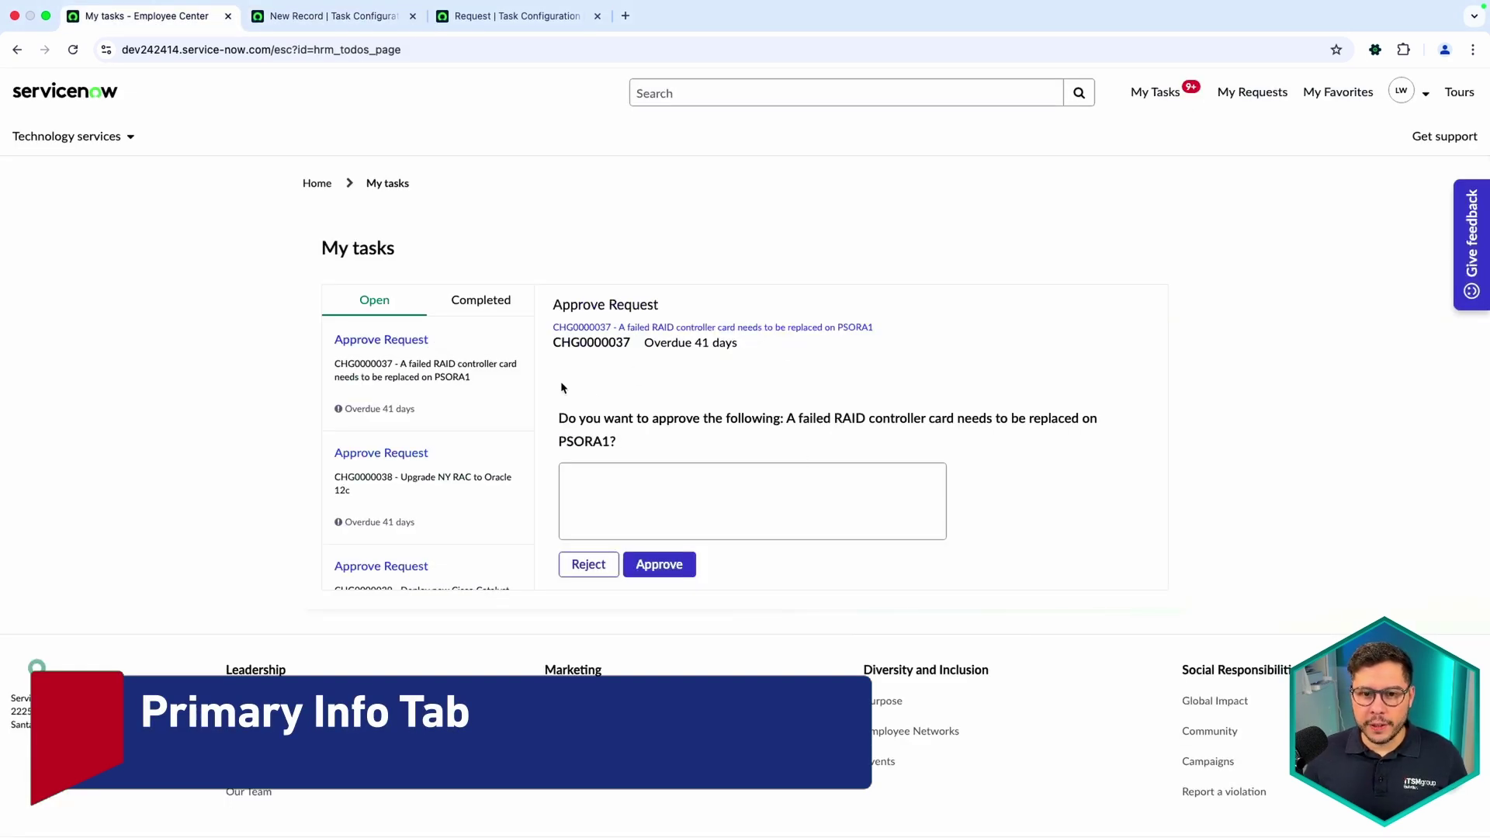
left_click_drag(557, 417, 755, 441)
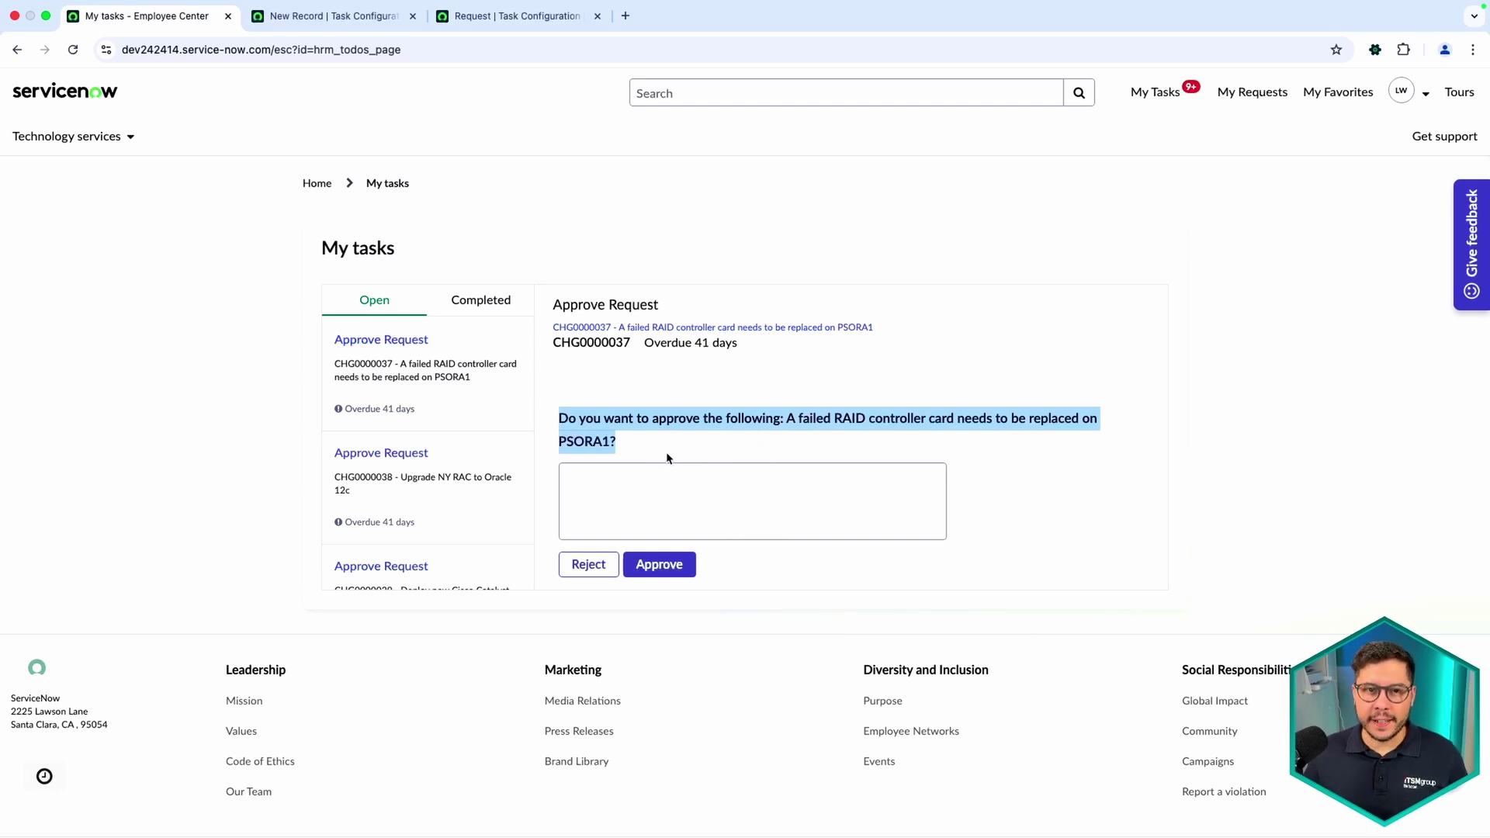
key("super+2")
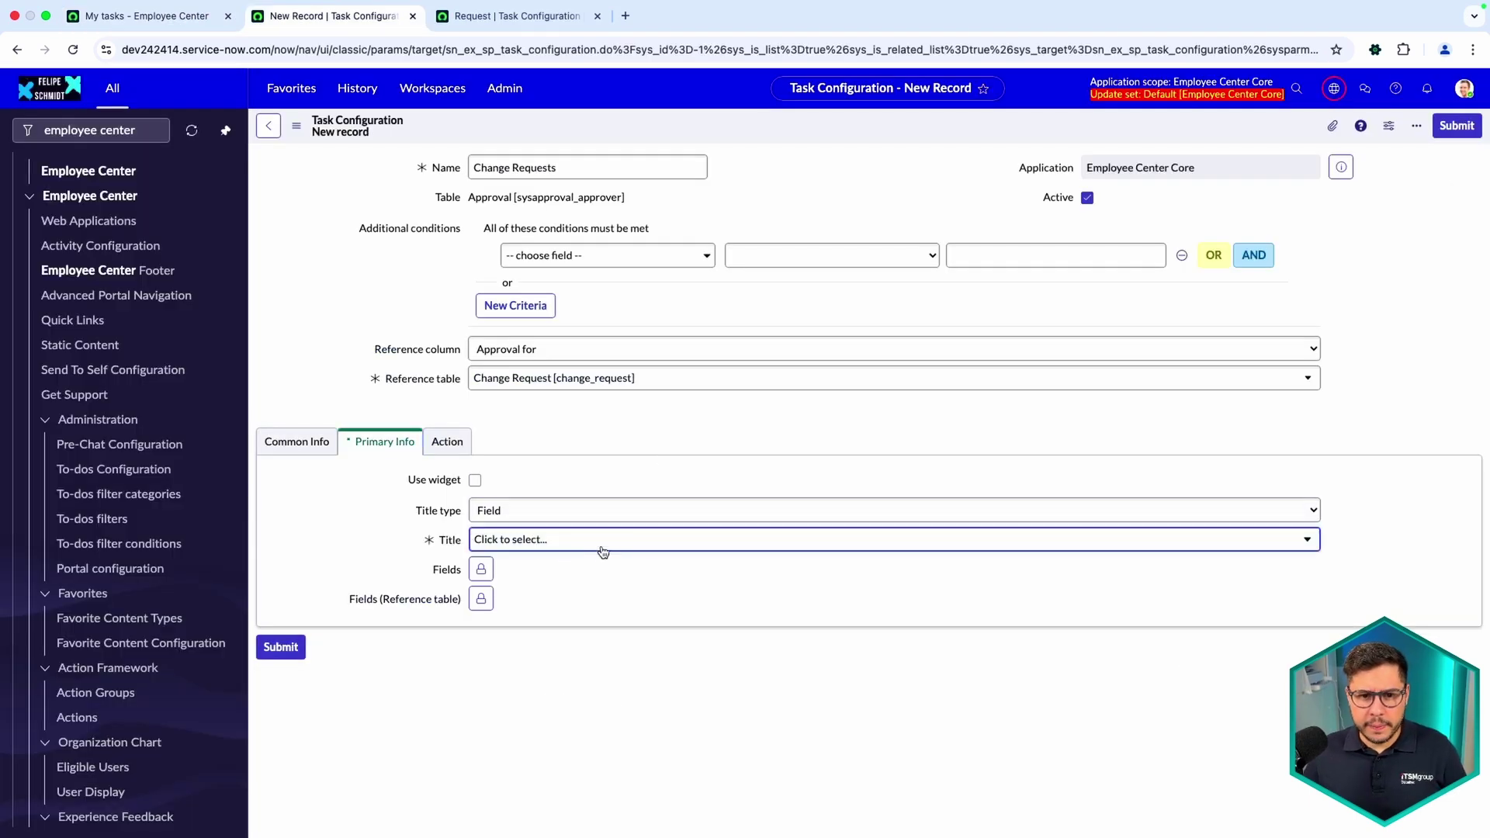
left_click(648, 547)
left_click(795, 231)
key("super+f")
type("number")
scroll(876, 299, "down", 2)
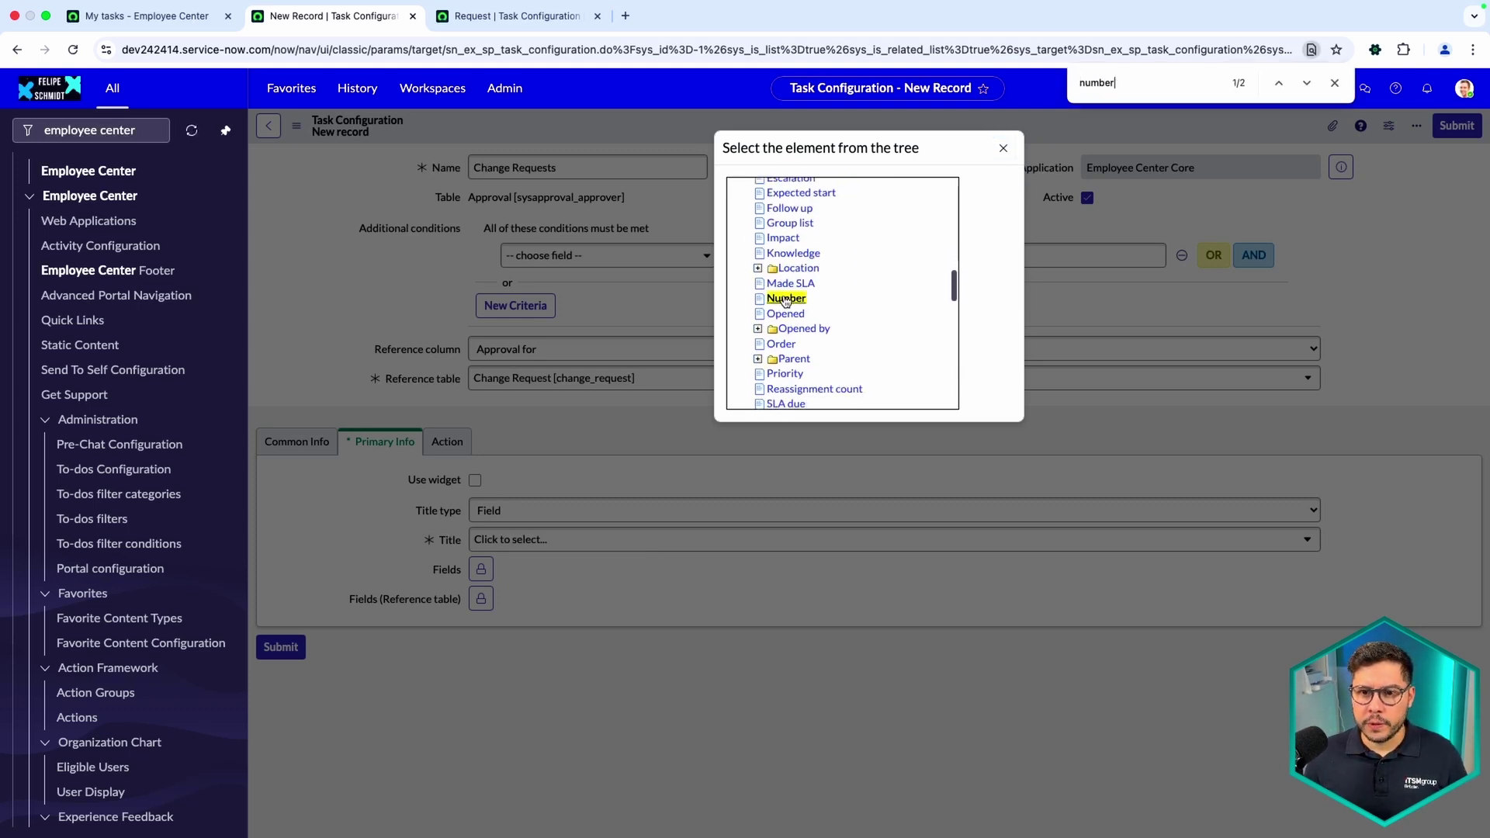
left_click(786, 318)
Add Created and Created by to the primary info Fields
key("super+f")
key("BackSpace")
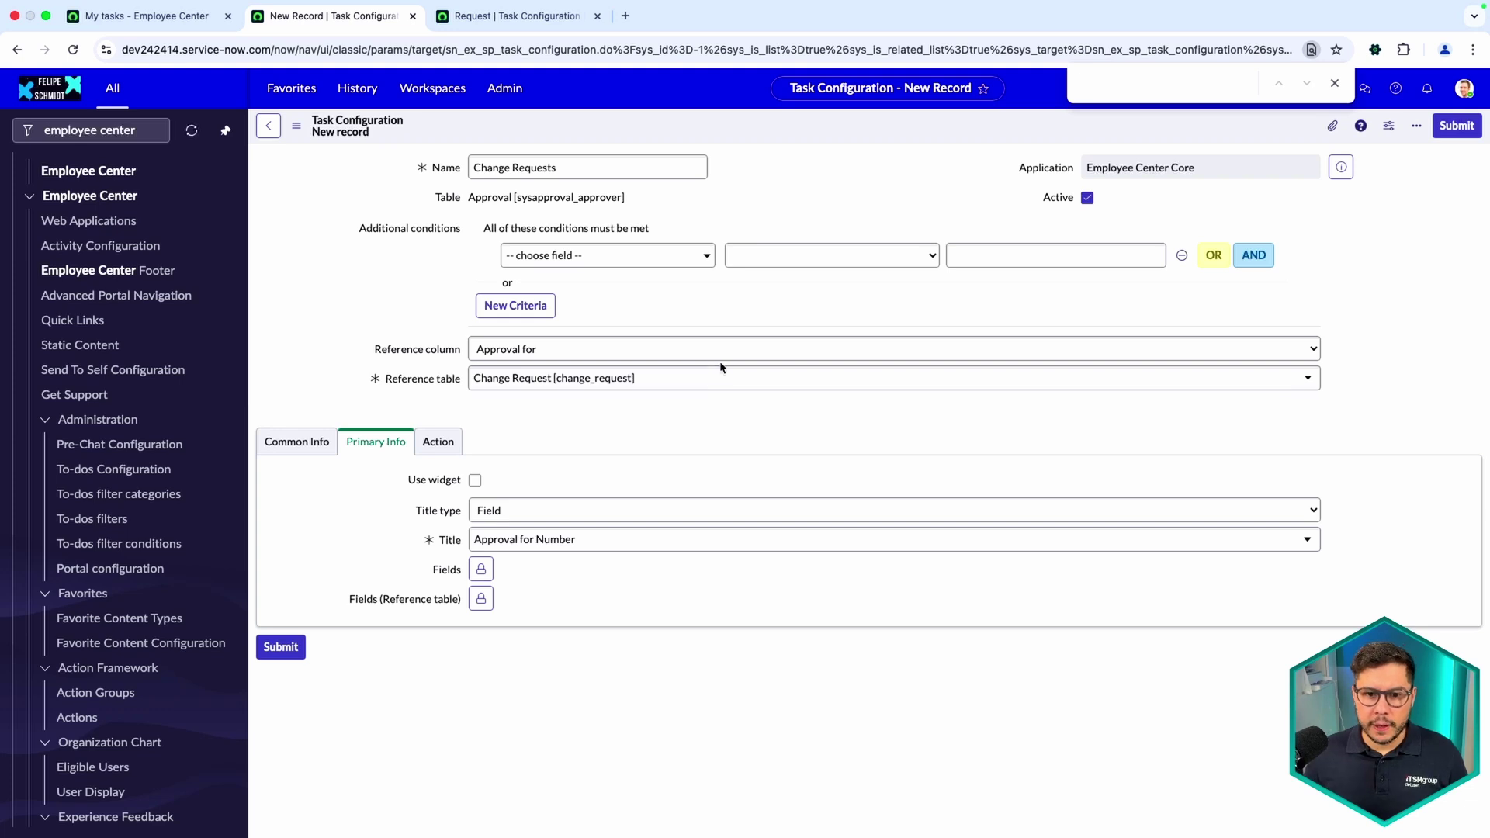
left_click(481, 568)
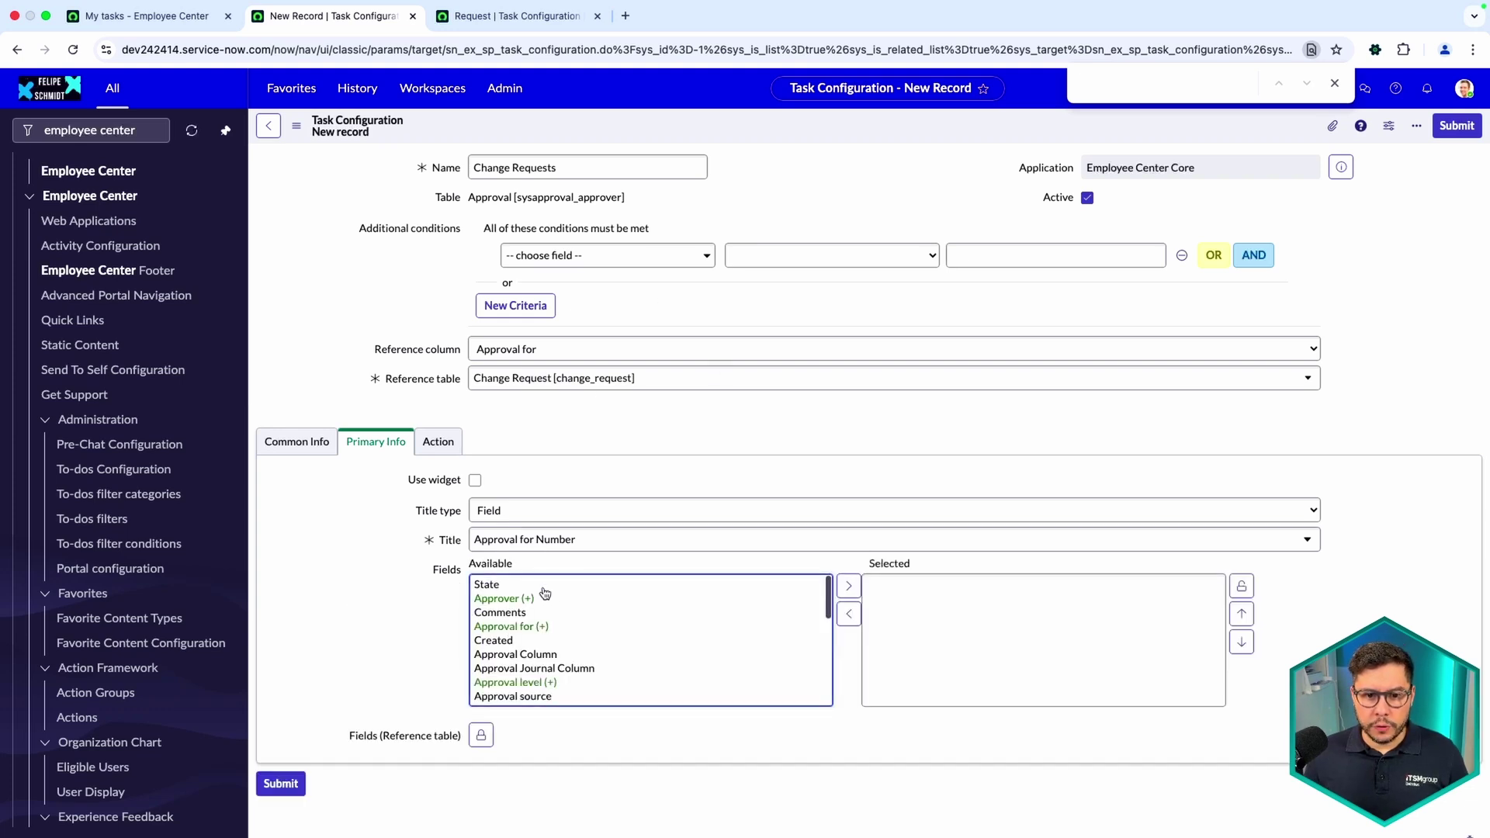
double_click(532, 641)
scroll(534, 644, "down", 2)
left_click(536, 650)
double_click(536, 650)
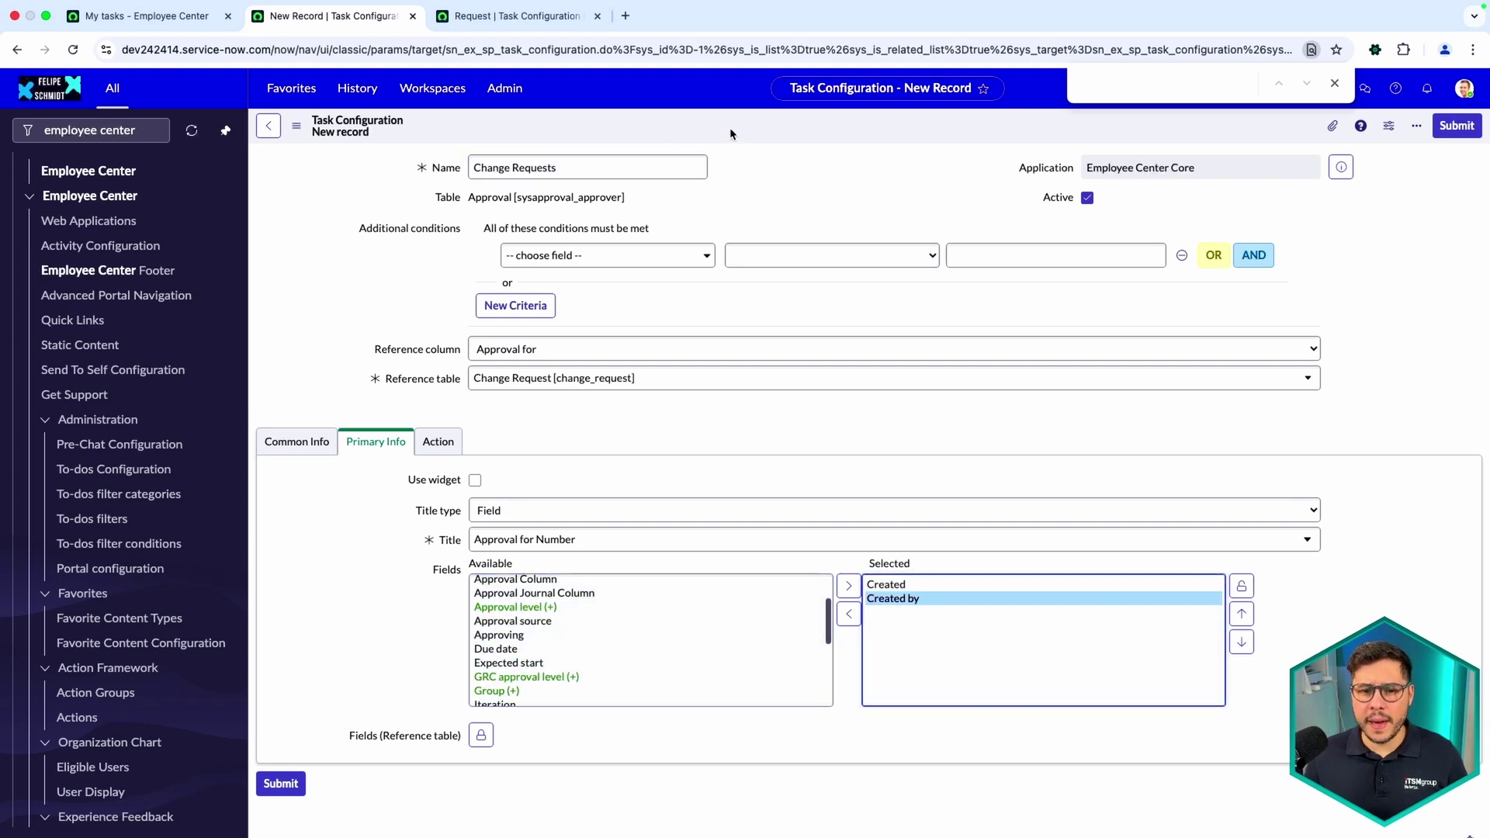
Save the Change Requests task configuration record
left_click(300, 447)
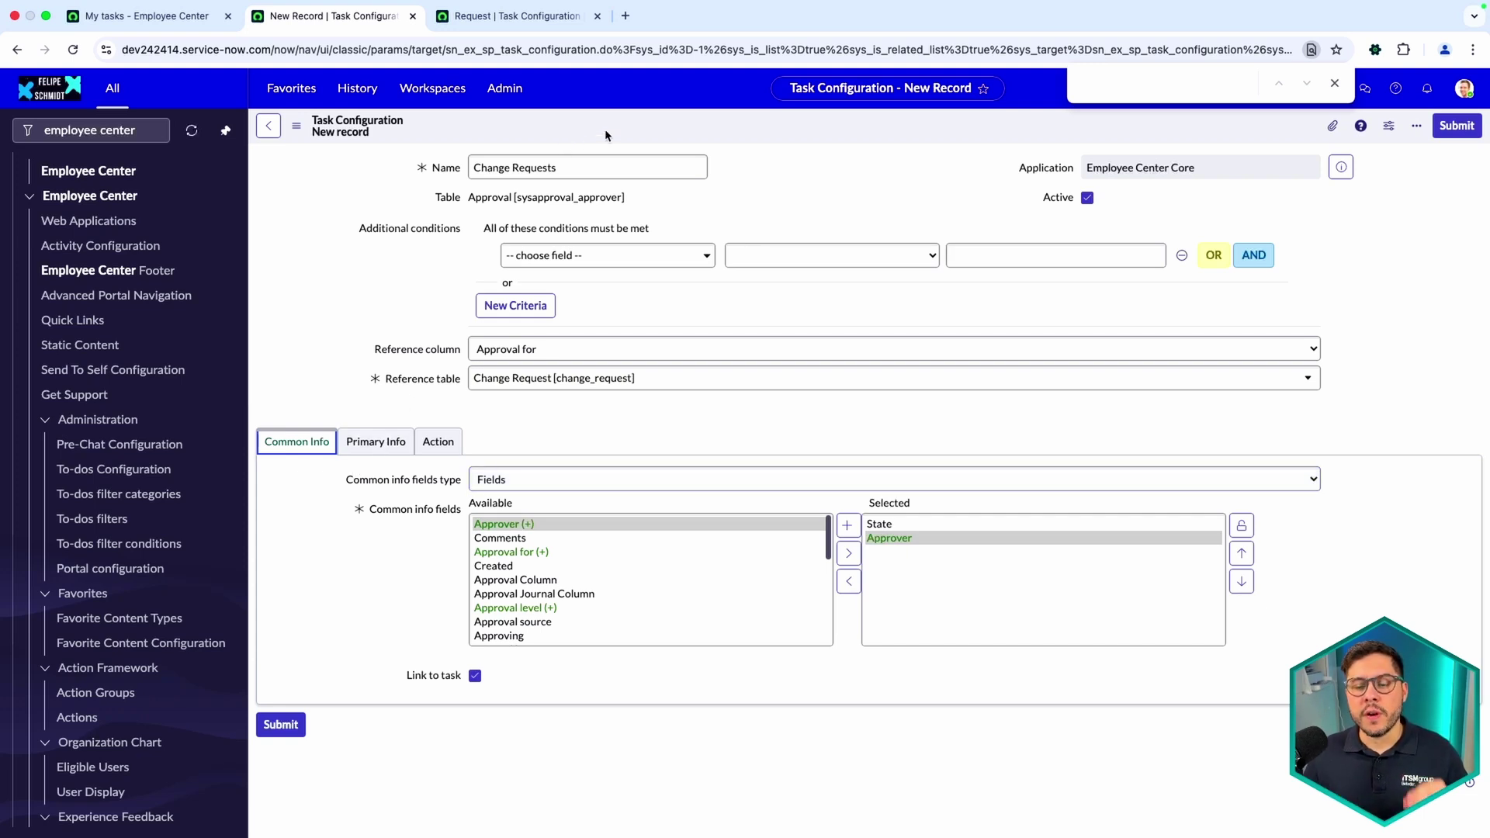
right_click(667, 123)
left_click(690, 137)
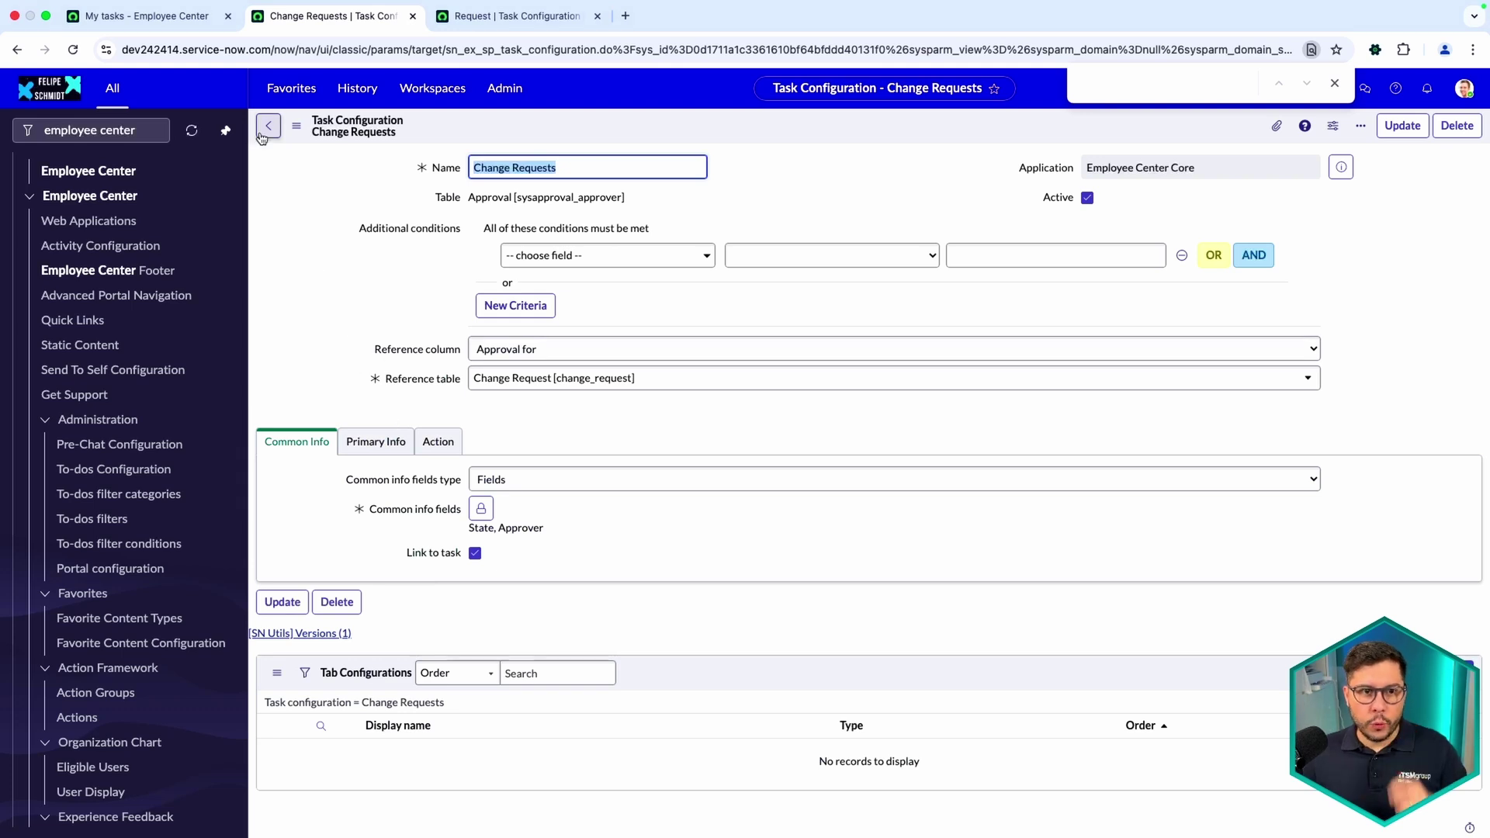
left_click(160, 17)
Impersonate the approver via /imp and check CHG0000037's State Requested detail on My tasks
type("/")
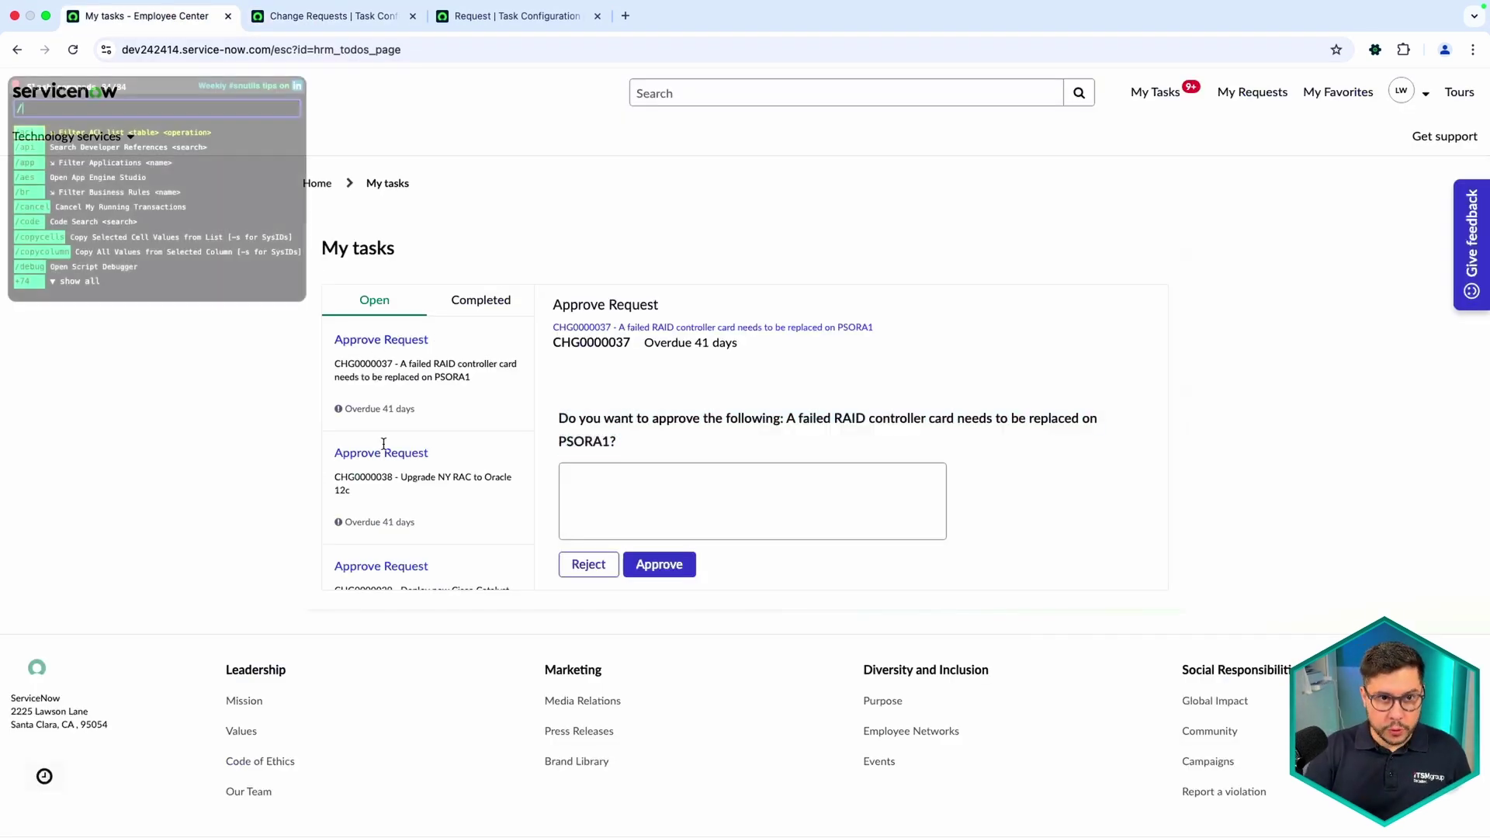
type("imp")
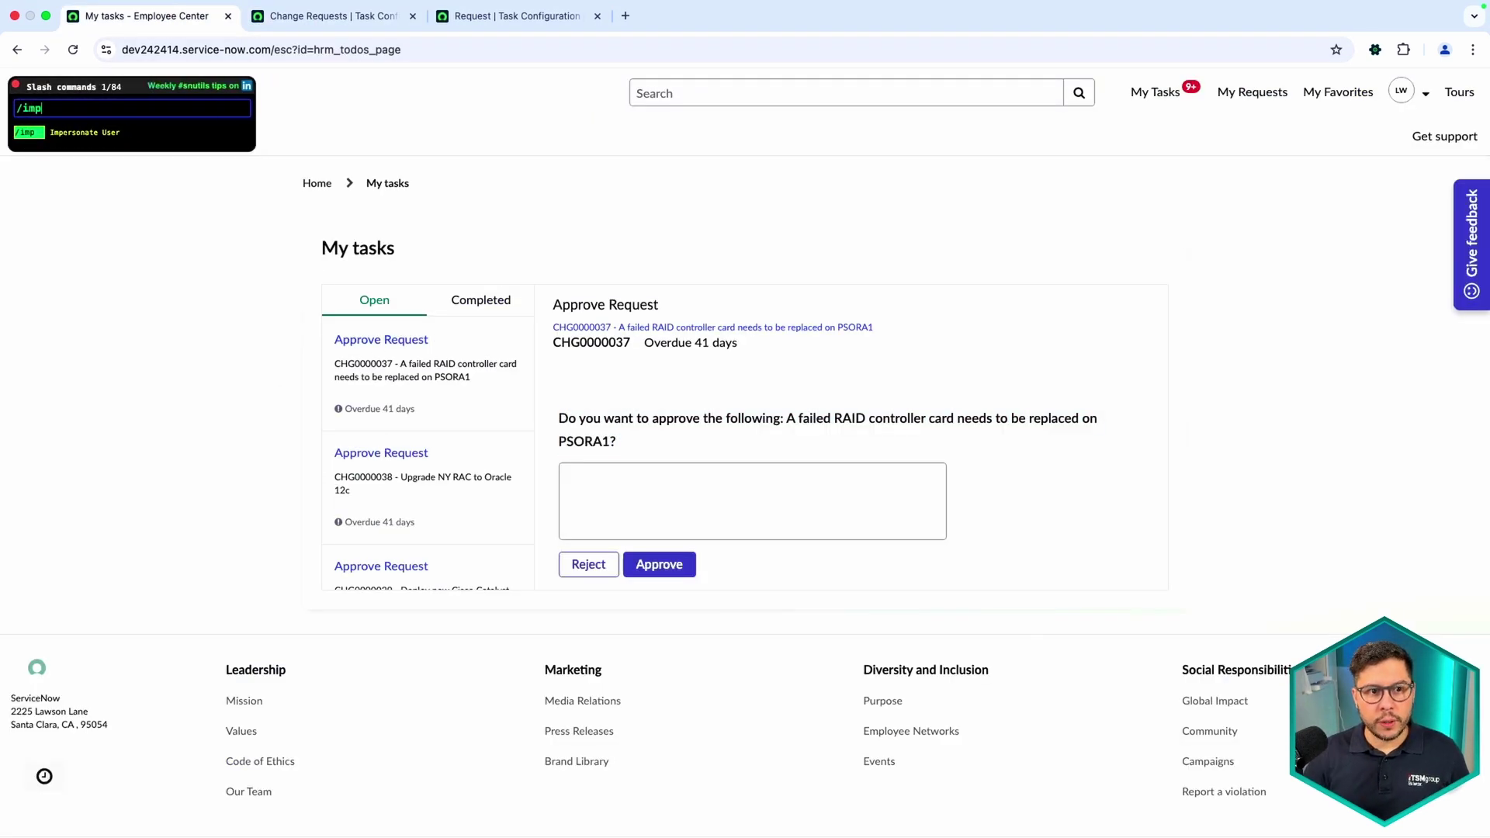
left_click(58, 162)
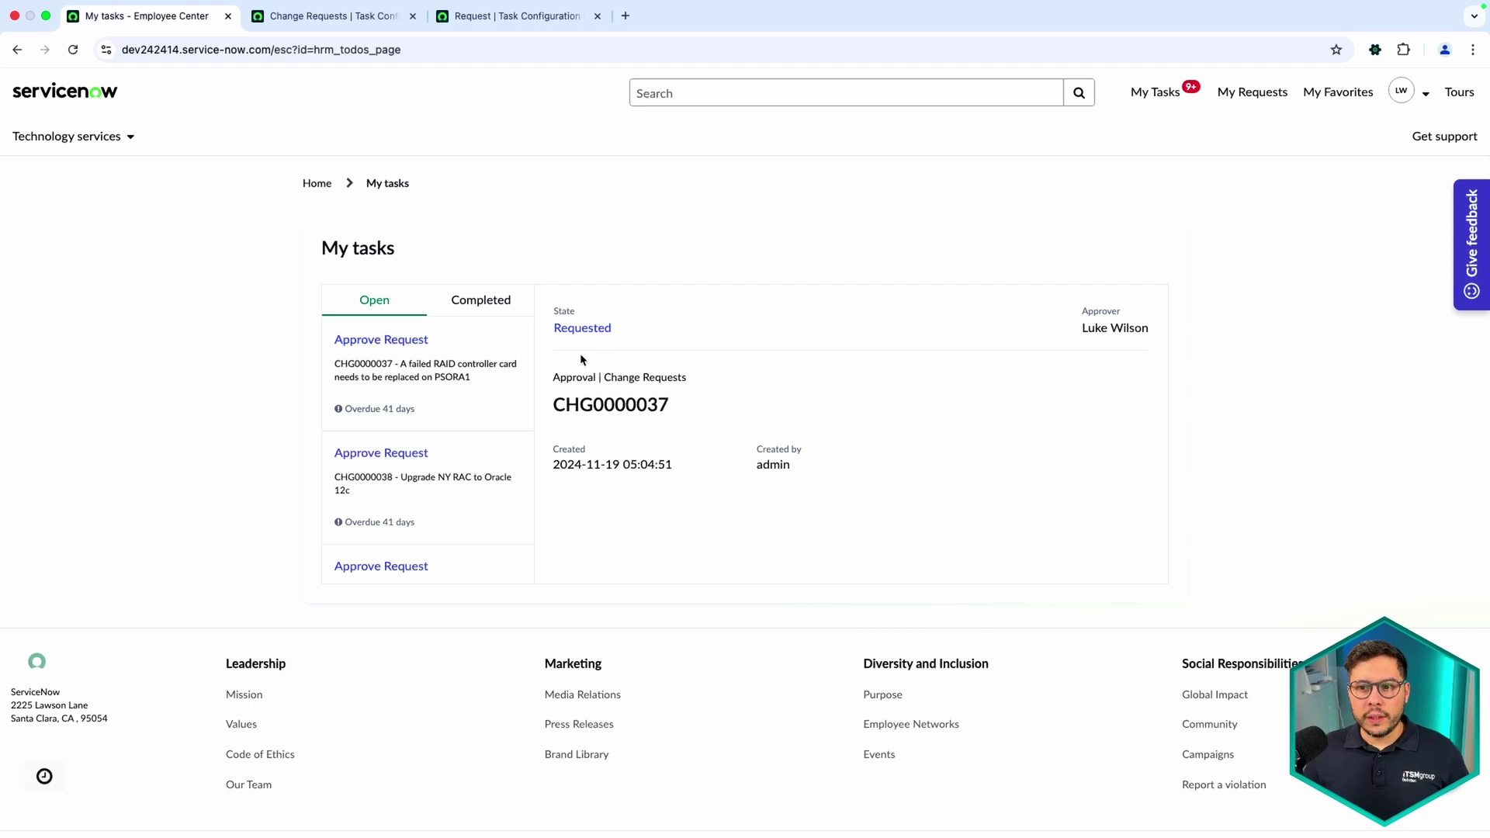
mouse_move(552, 309)
left_mouse_down()
mouse_move(591, 309)
mouse_move(596, 332)
mouse_move(557, 337)
left_mouse_up()
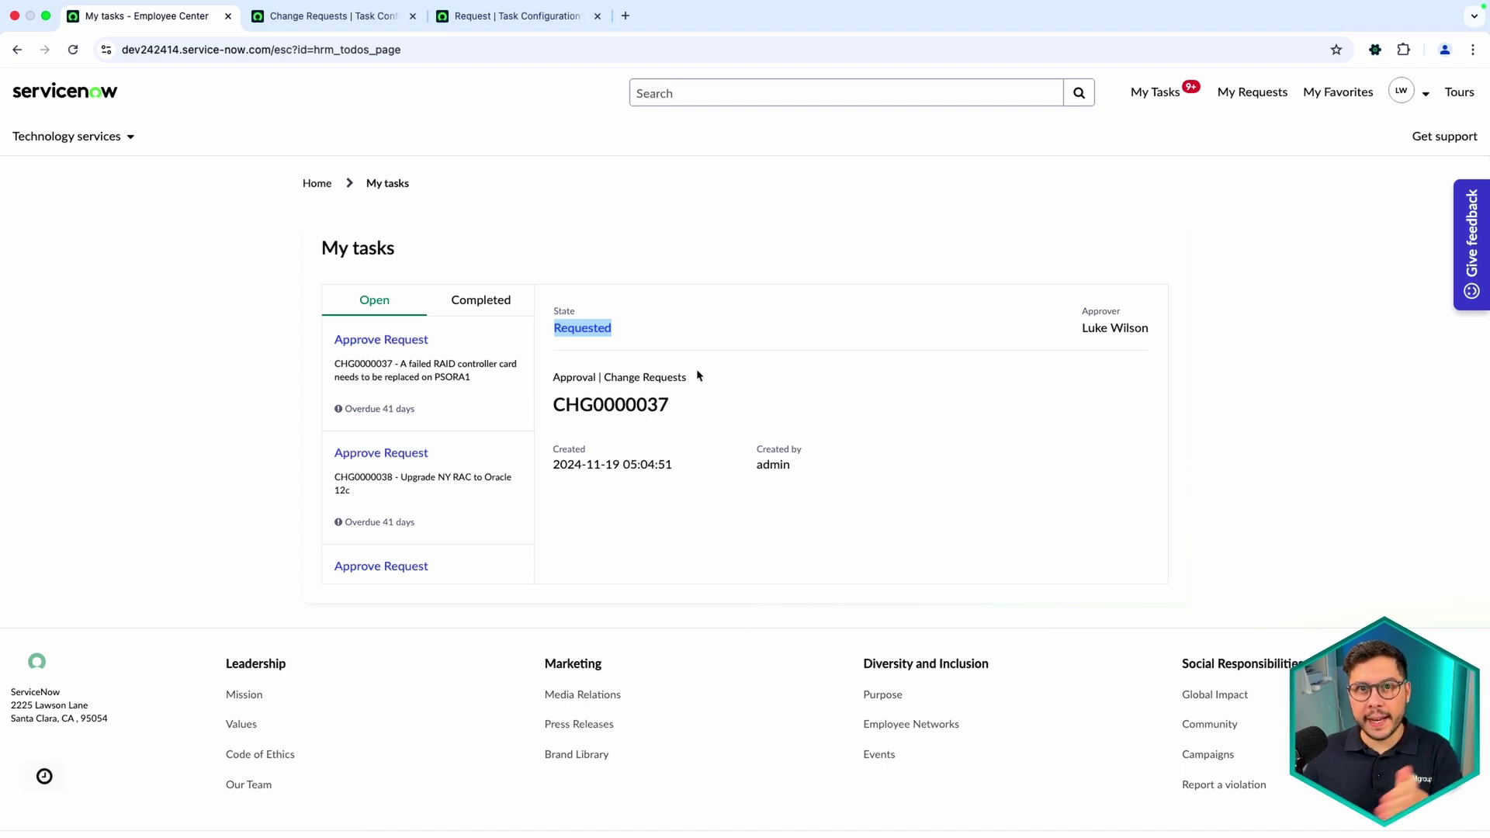
left_click(632, 315)
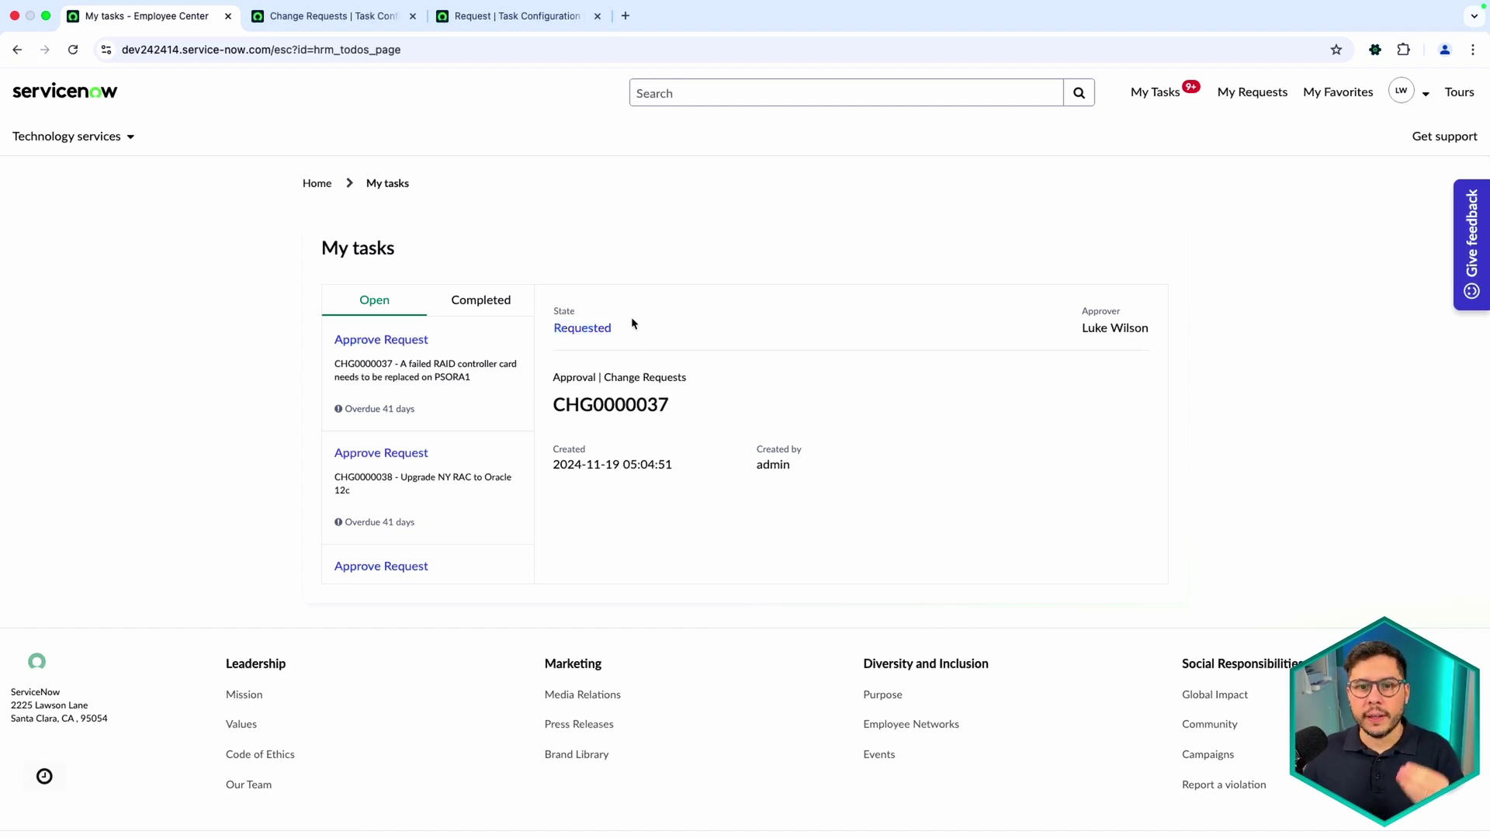
left_click_drag(614, 329, 556, 334)
left_click(630, 327)
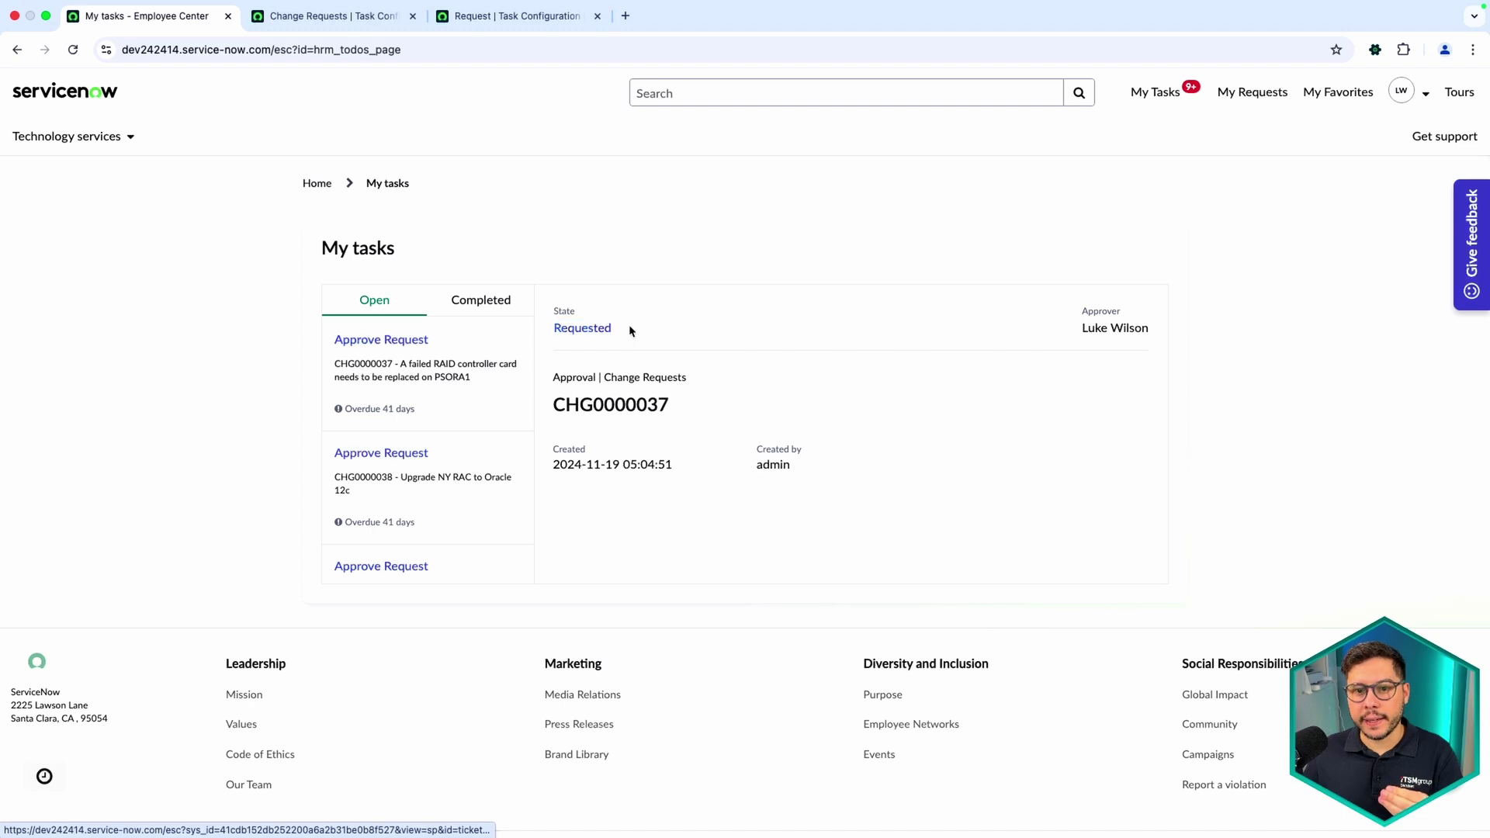
Open CHG0000037 from its Requested state and browse its Hello world, Attachments and Activity tabs
left_click(587, 332)
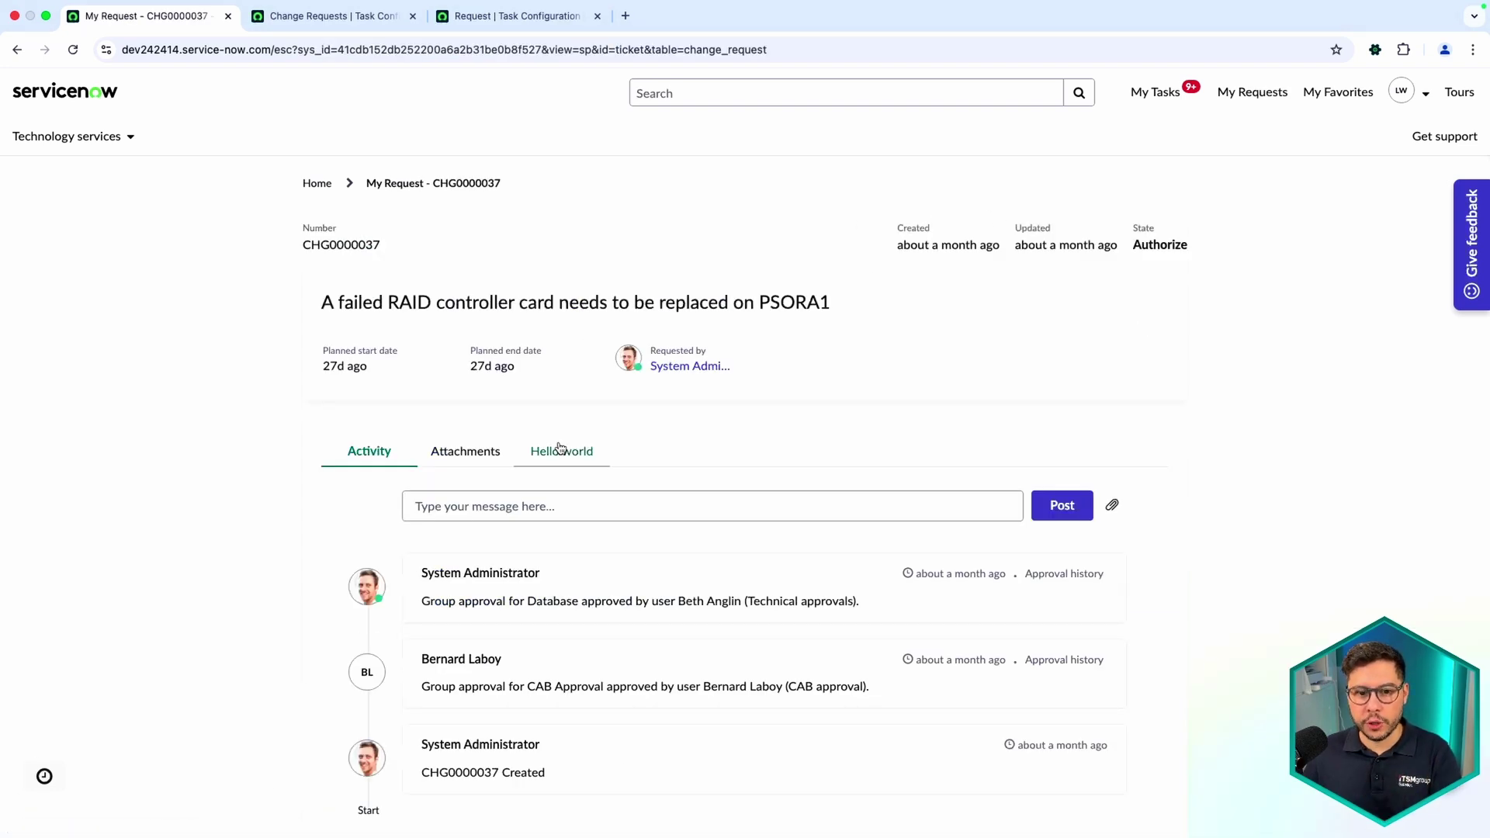
scroll(557, 448, "down", 2)
left_click(559, 368)
left_click(458, 406)
left_click(369, 411)
scroll(562, 315, "up", 1)
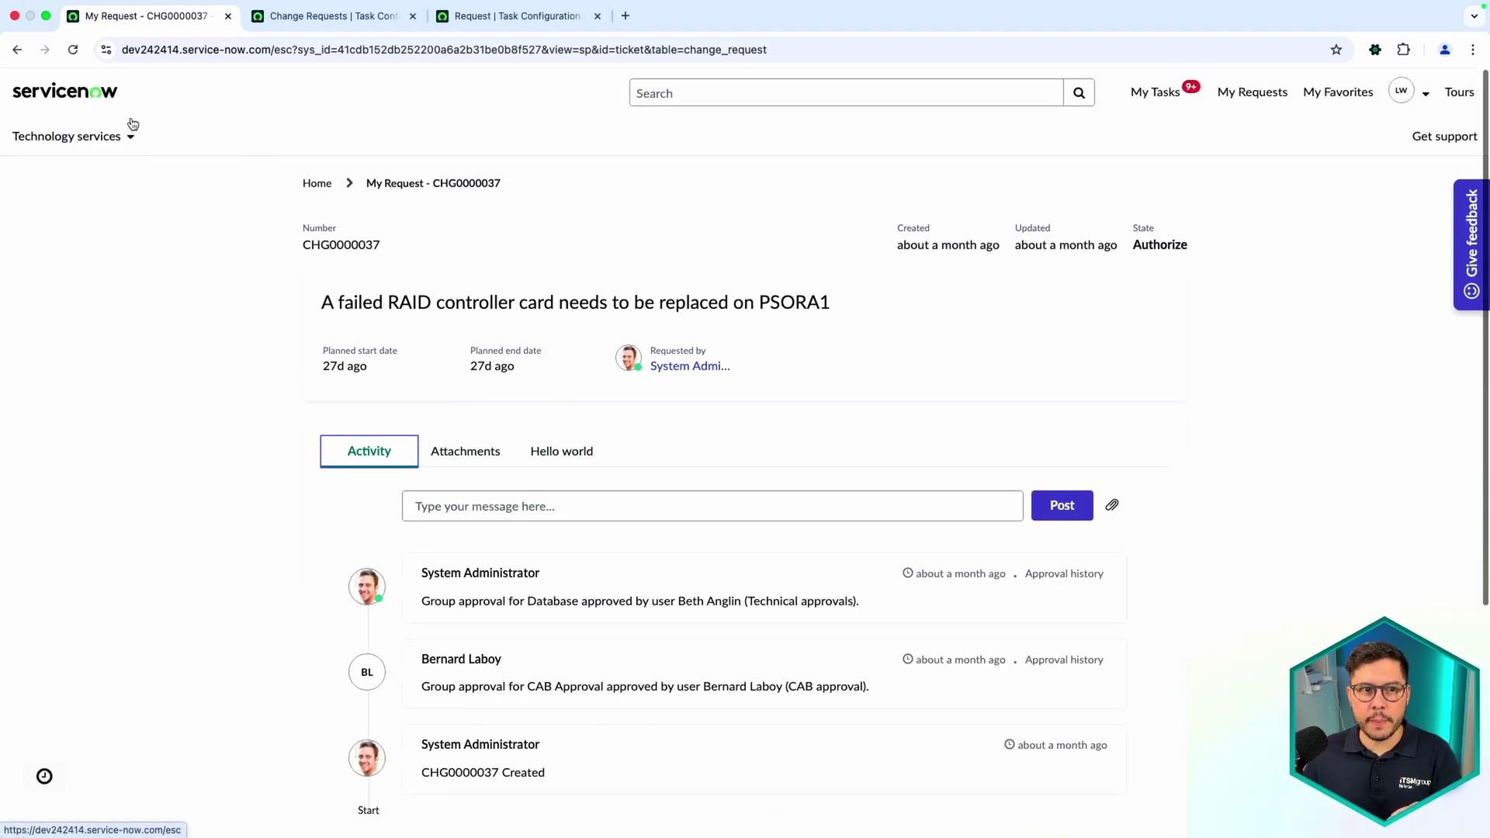
key("super+bracketleft")
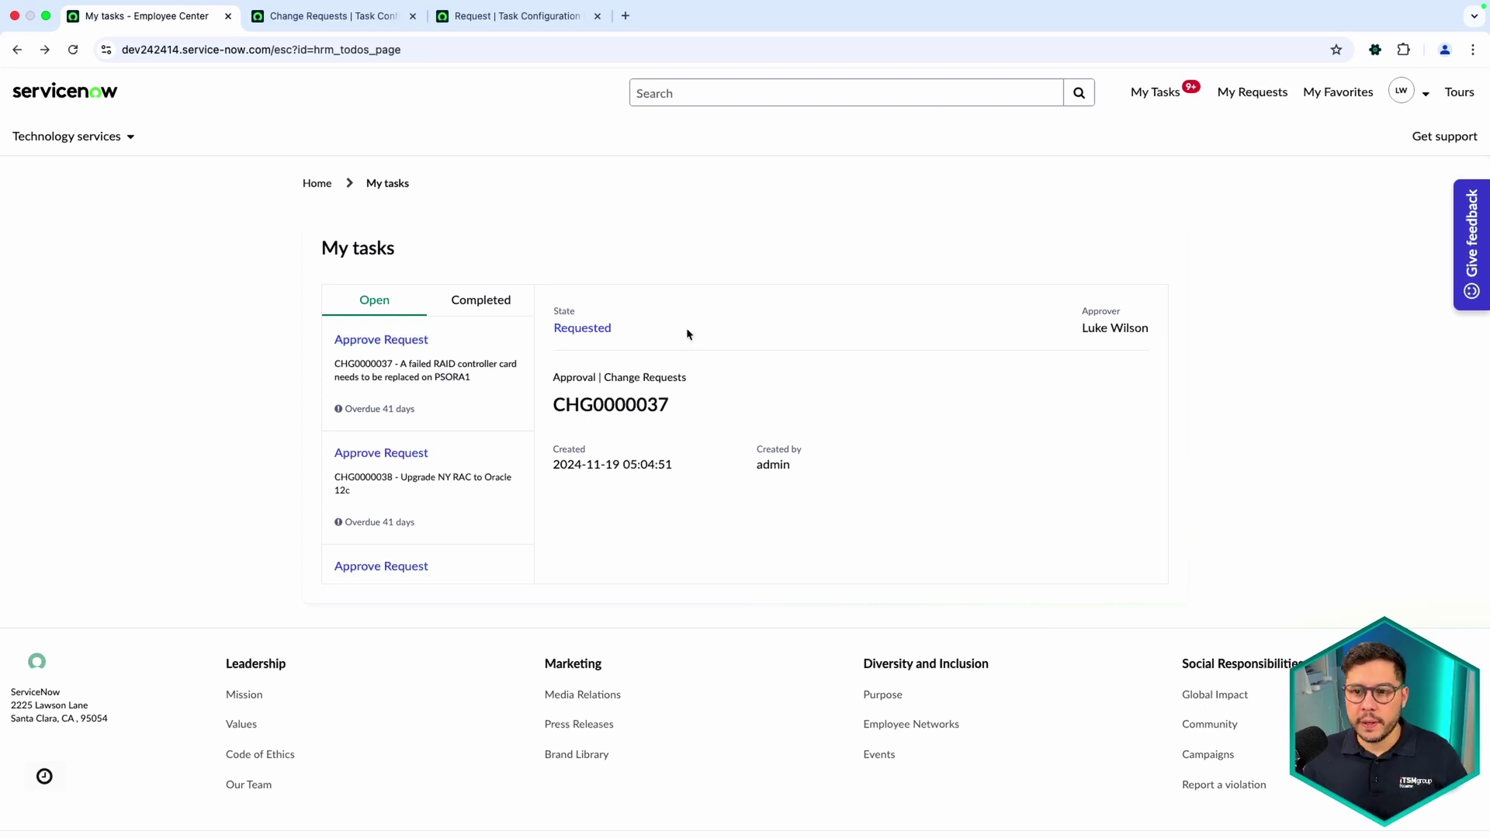
Compare the Requested state on My tasks with the configuration's Primary Info settings
left_click_drag(549, 328, 644, 330)
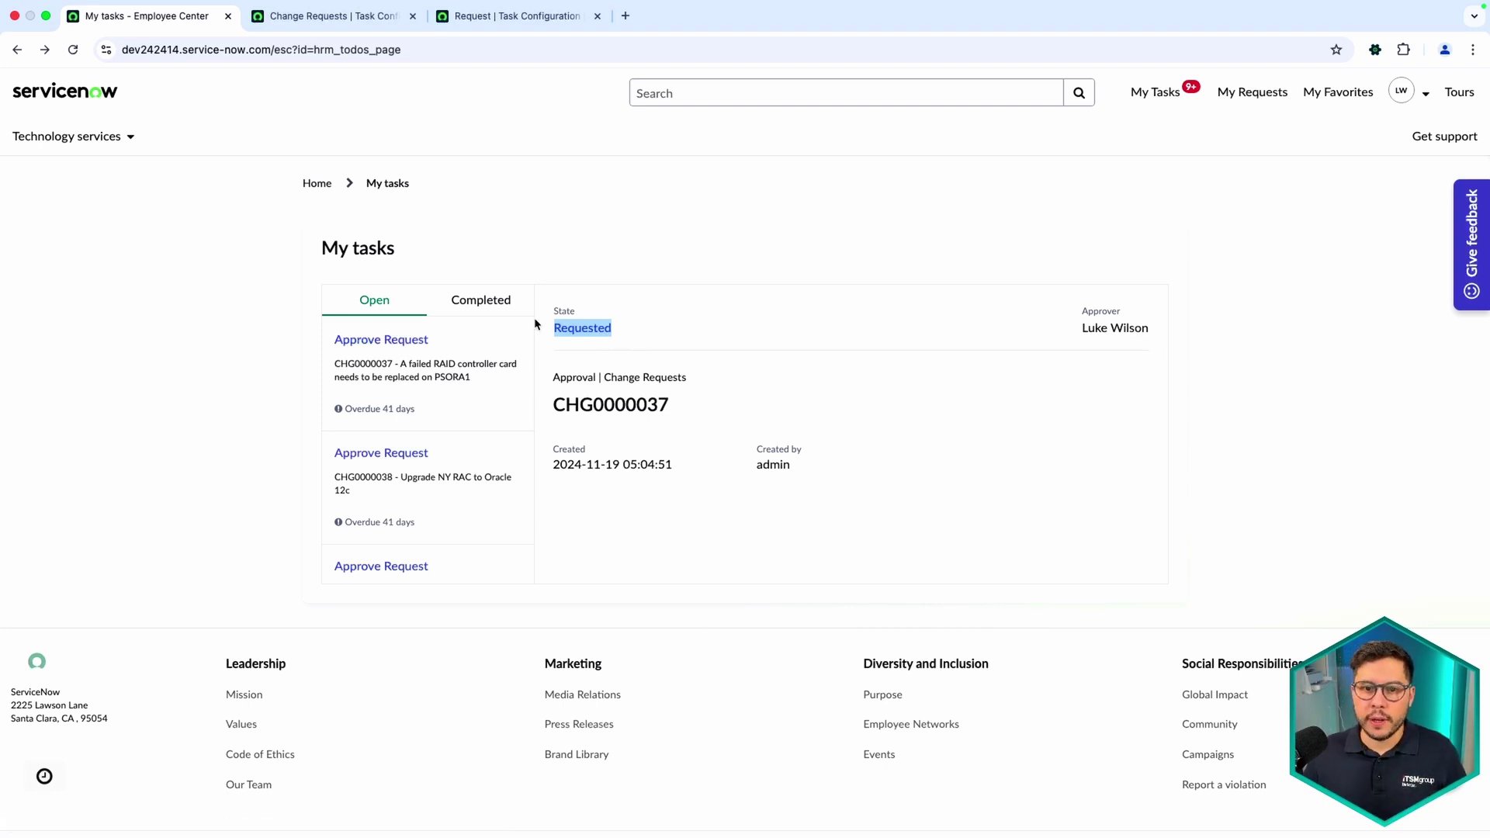
left_click_drag(553, 309, 709, 327)
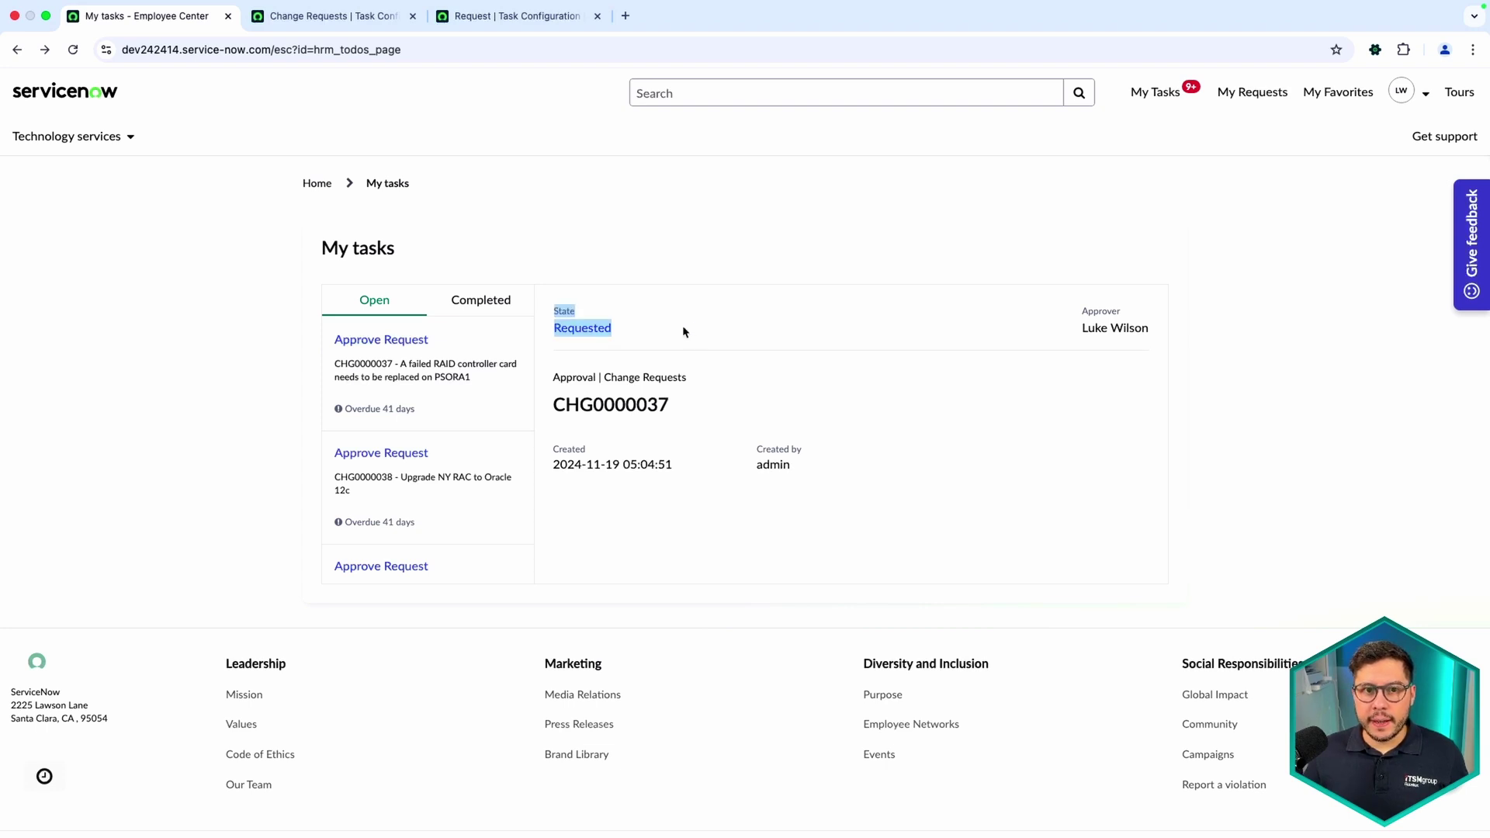
key("ctrl+Tab")
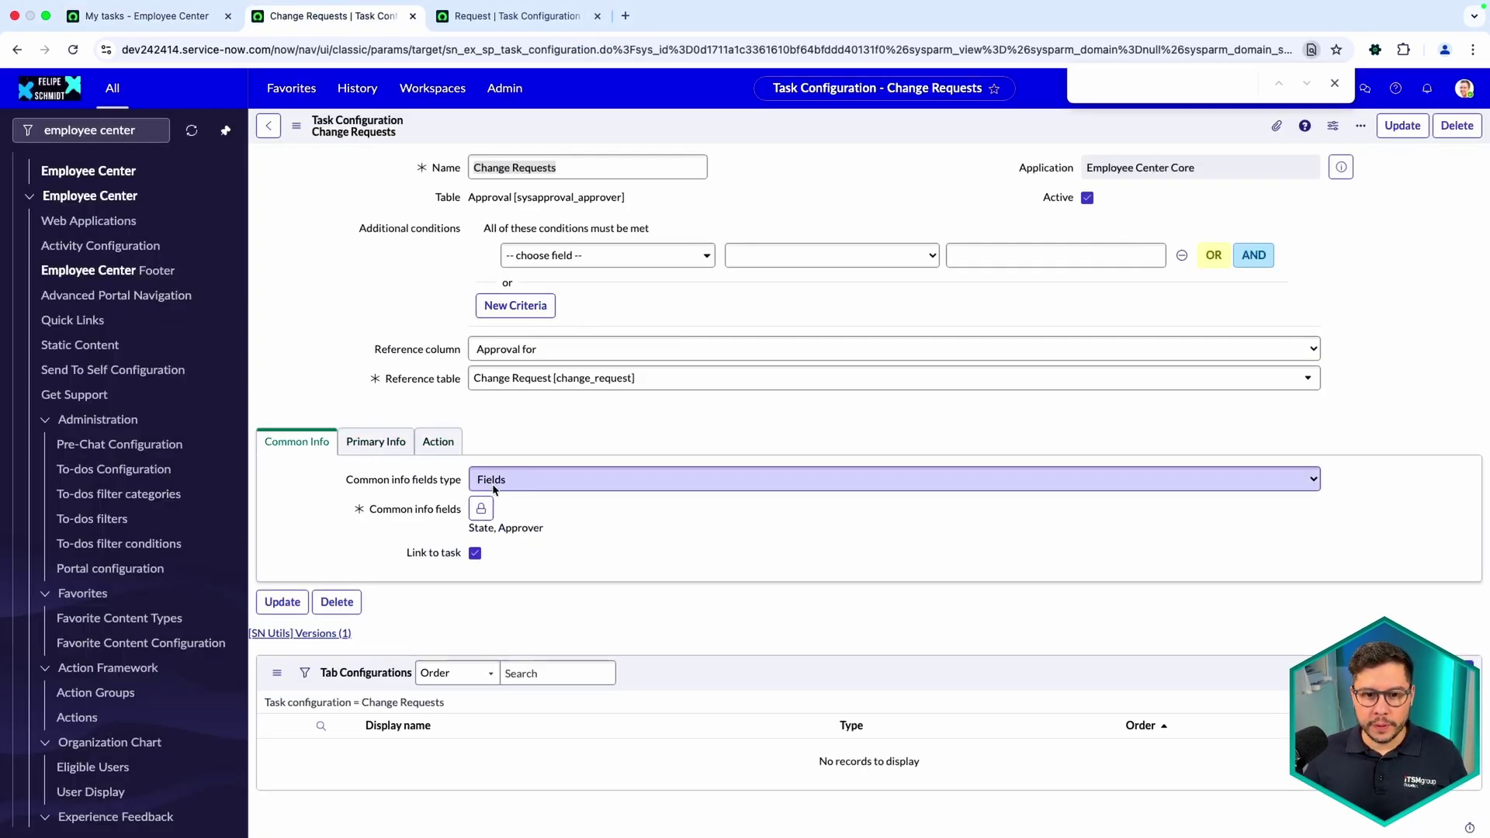
key("ctrl+shift+Tab")
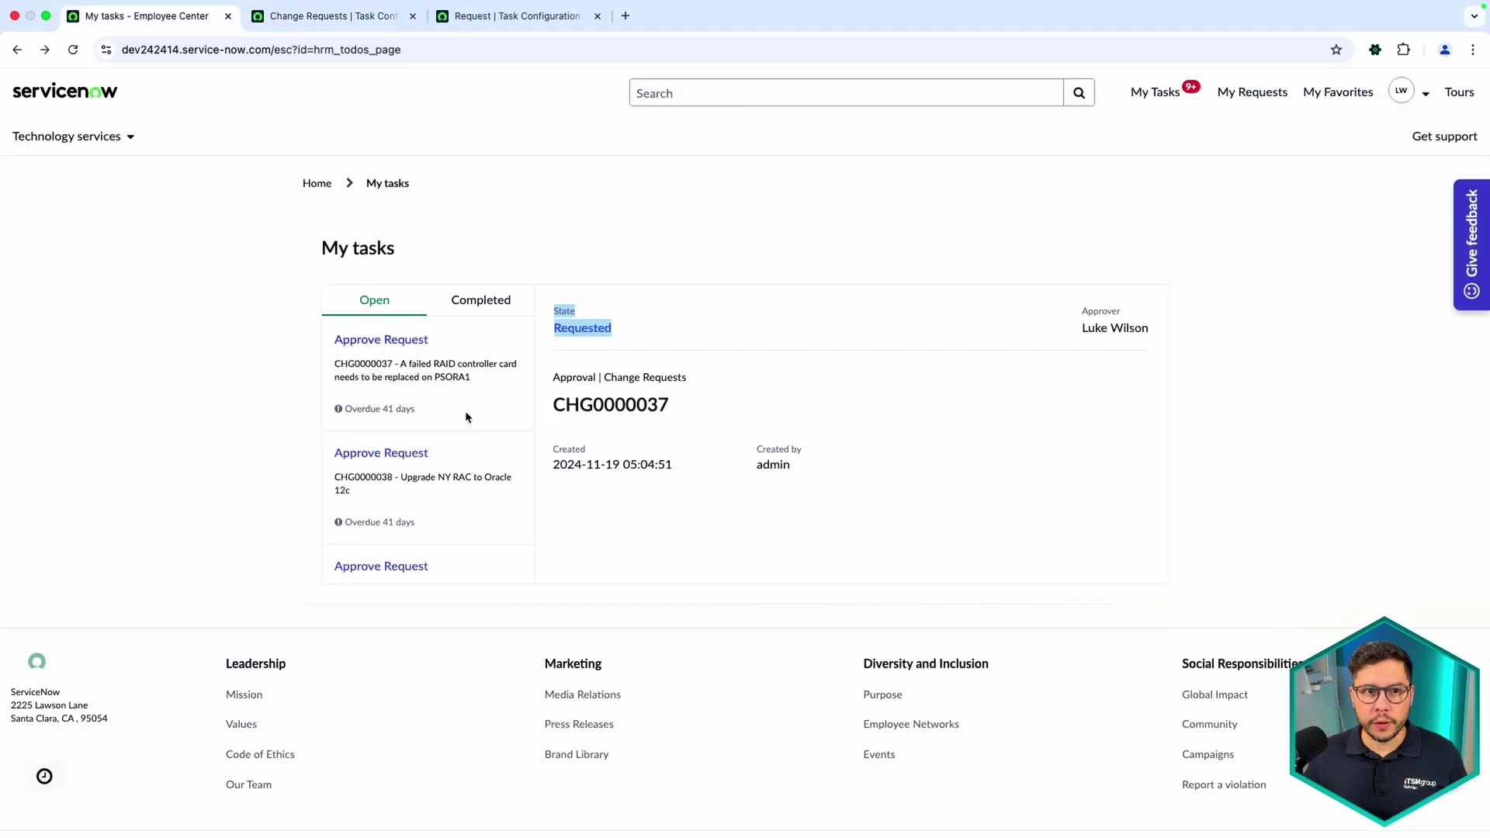
left_click(883, 289)
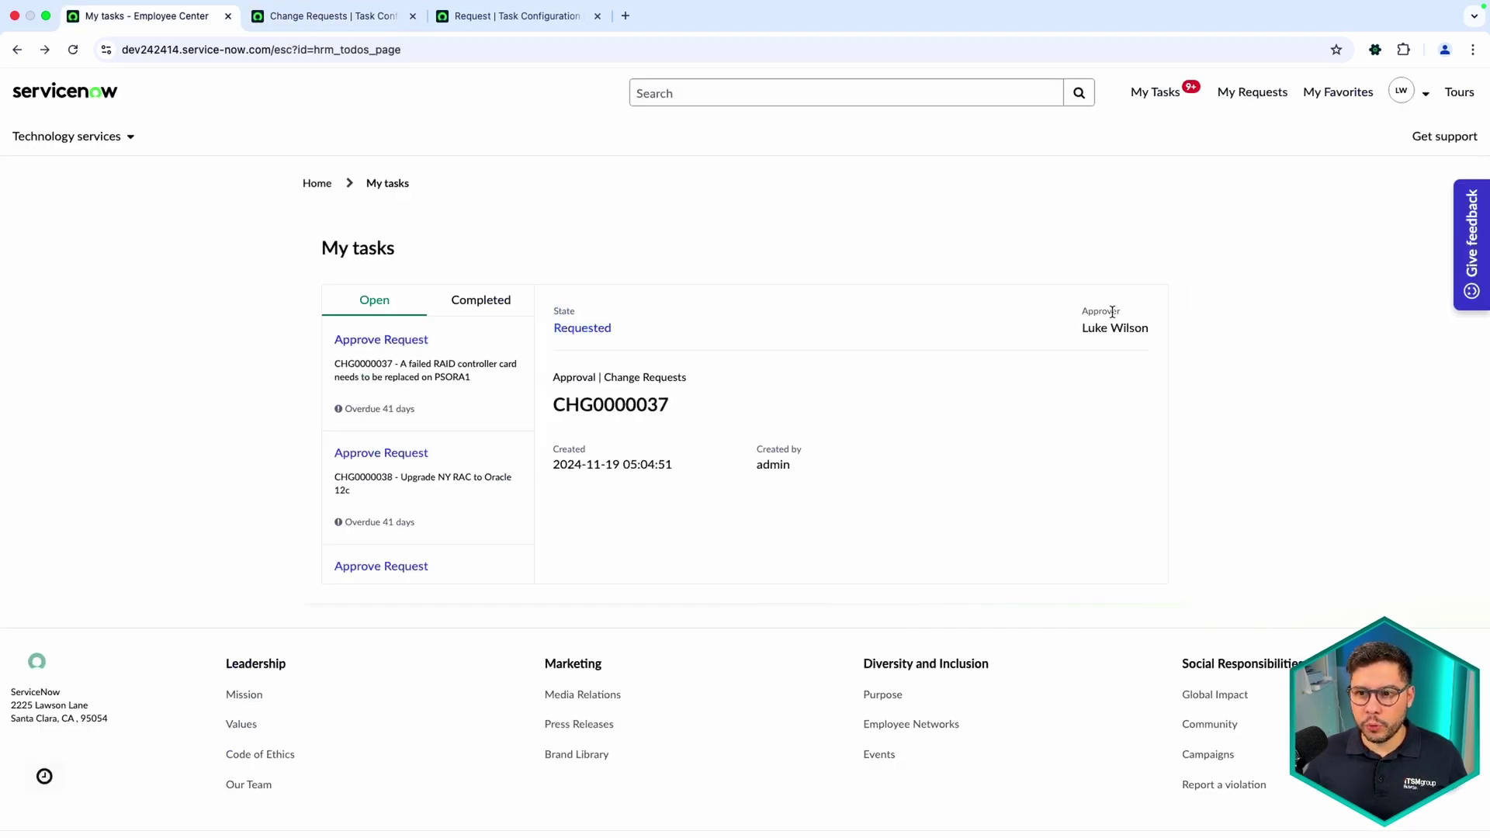
left_click_drag(632, 326, 844, 467)
key("ctrl+Tab")
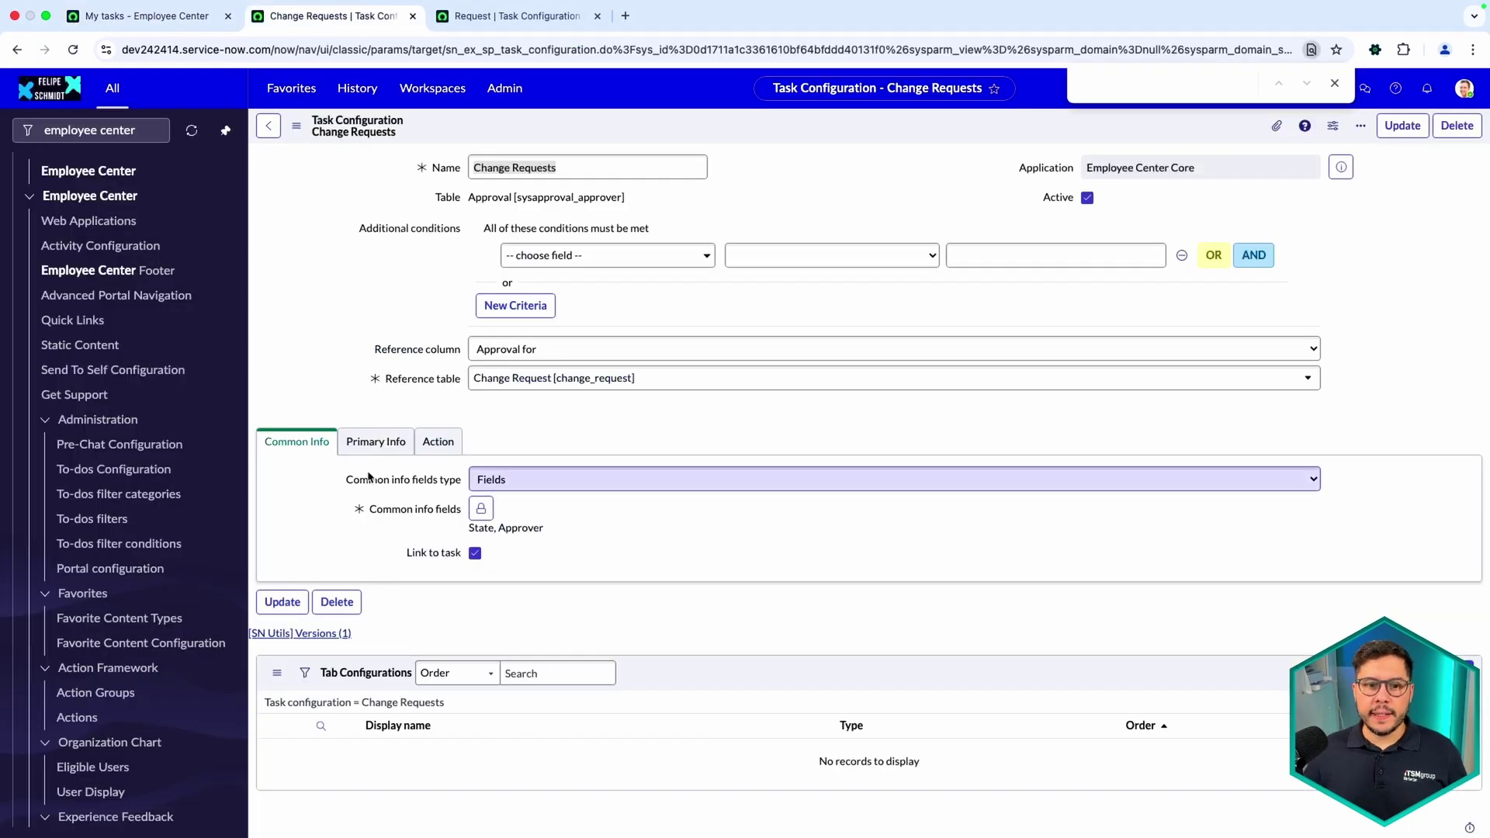
left_click(377, 441)
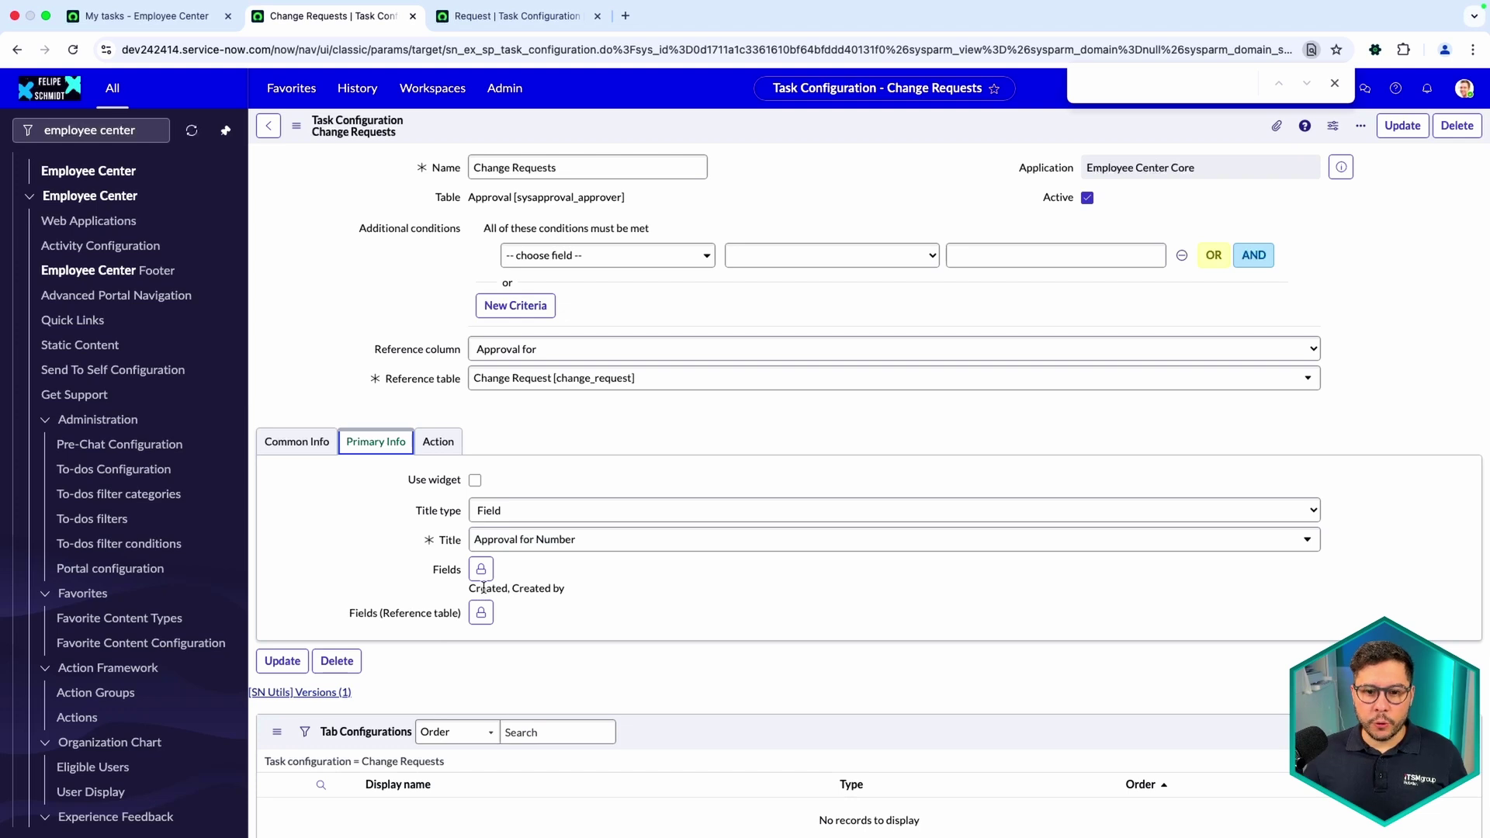
Check the CHG0000037 number, then show the configuration's empty Action settings
key("ctrl+shift+Tab")
left_click(658, 487)
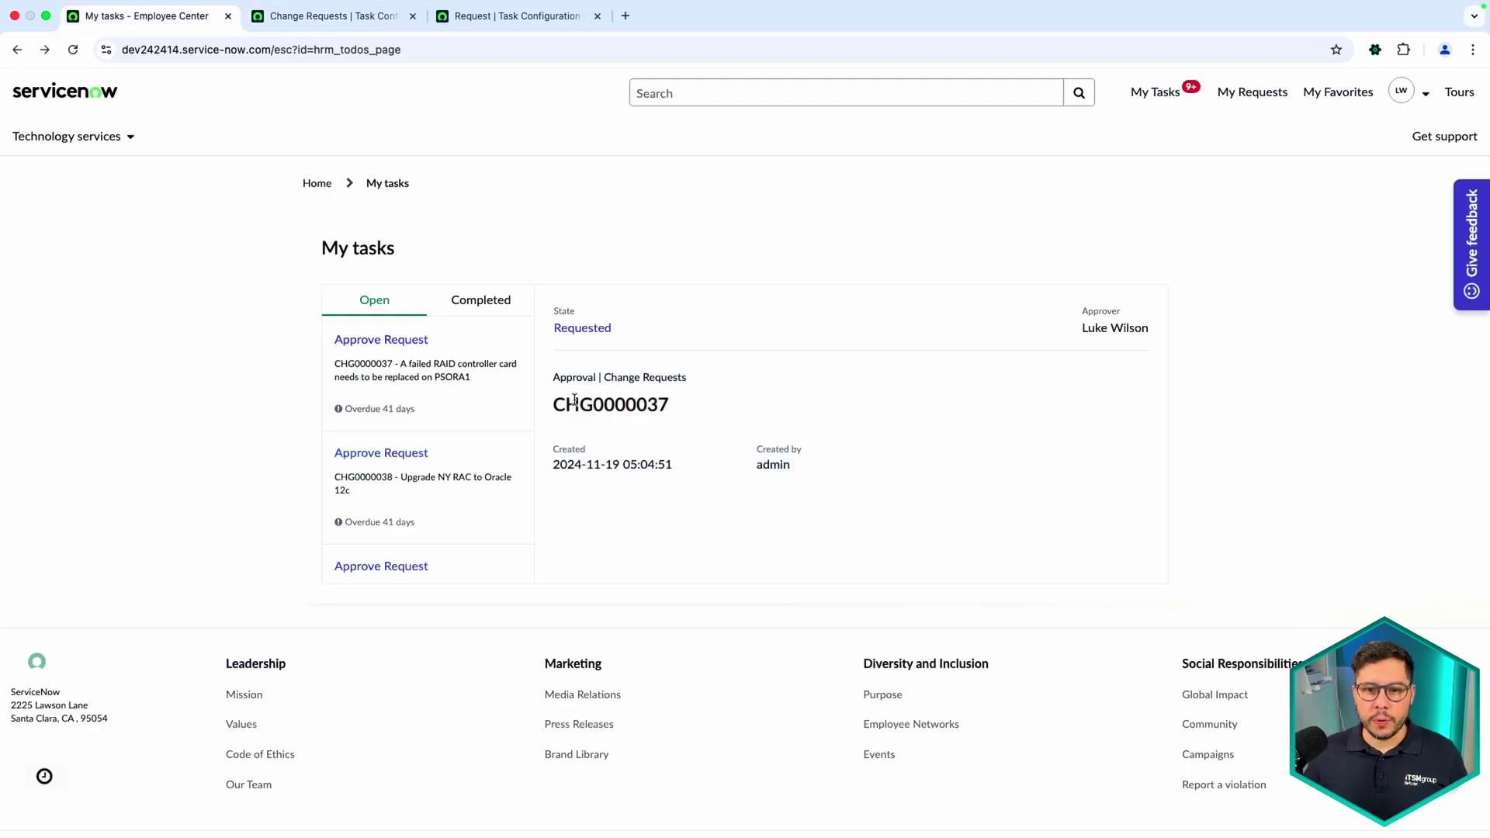
left_click_drag(552, 385, 664, 417)
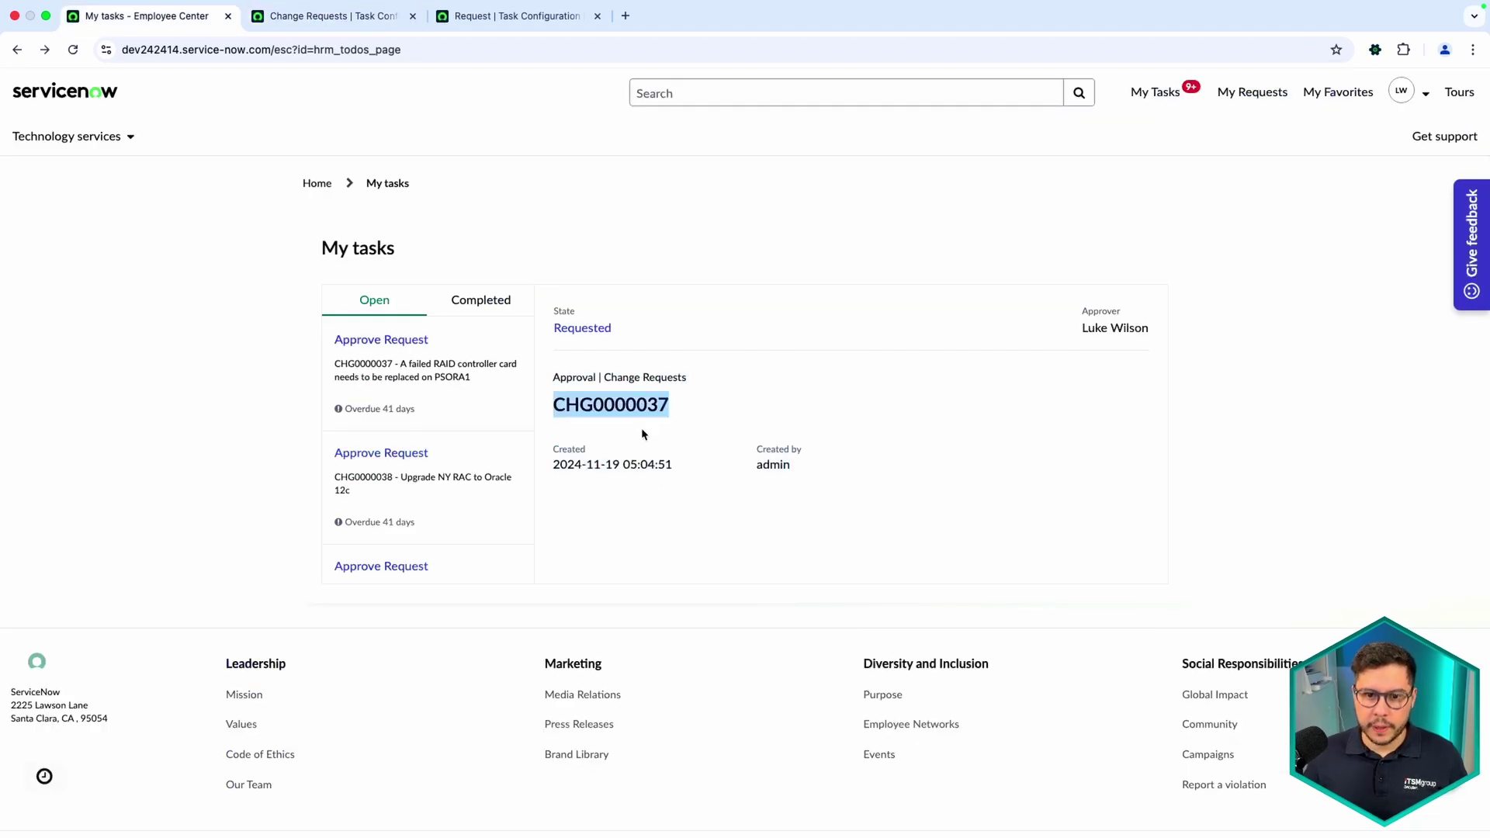
left_click(569, 449)
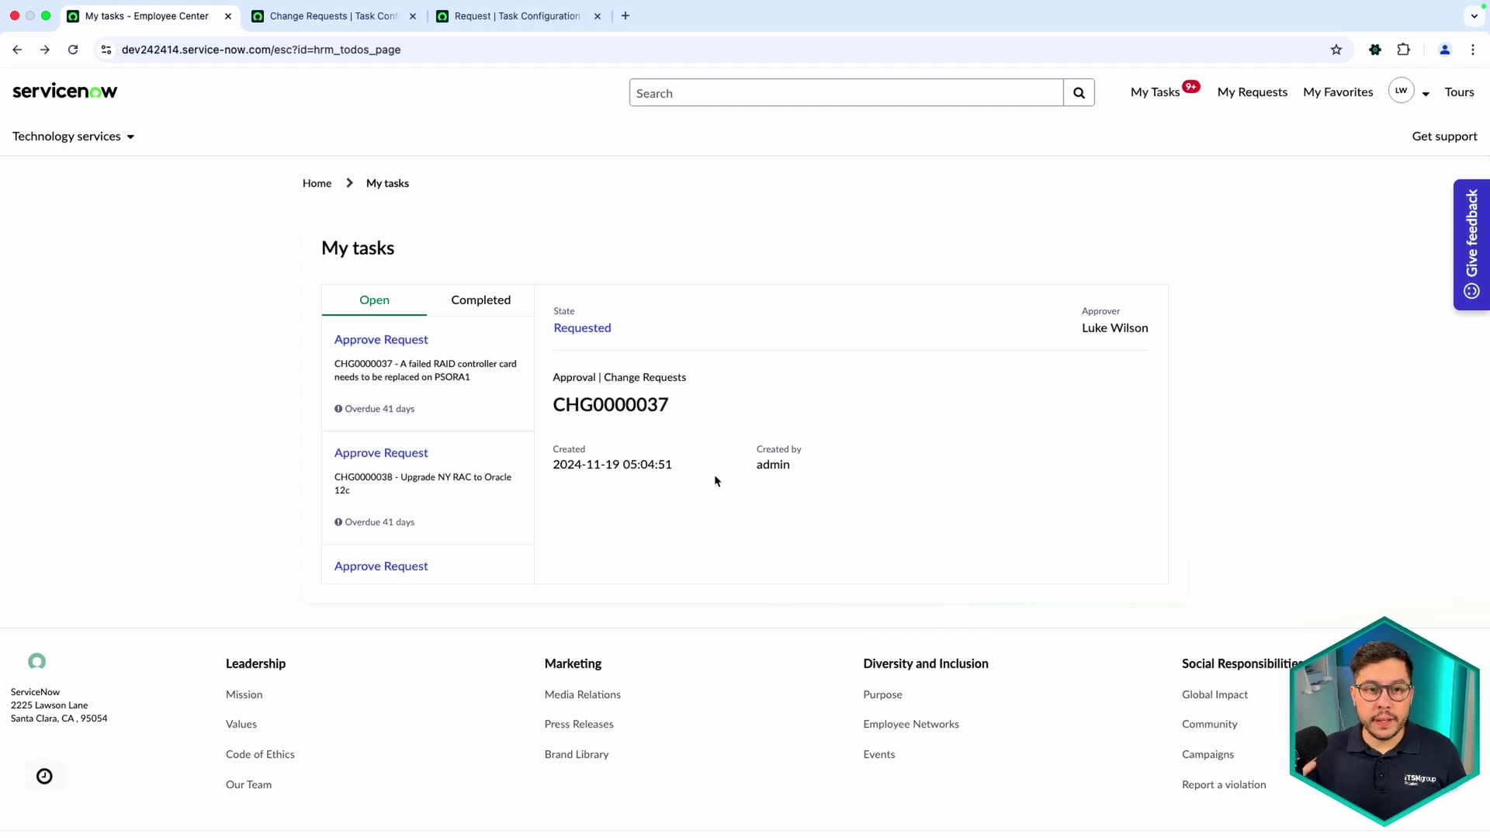
key("ctrl+Tab")
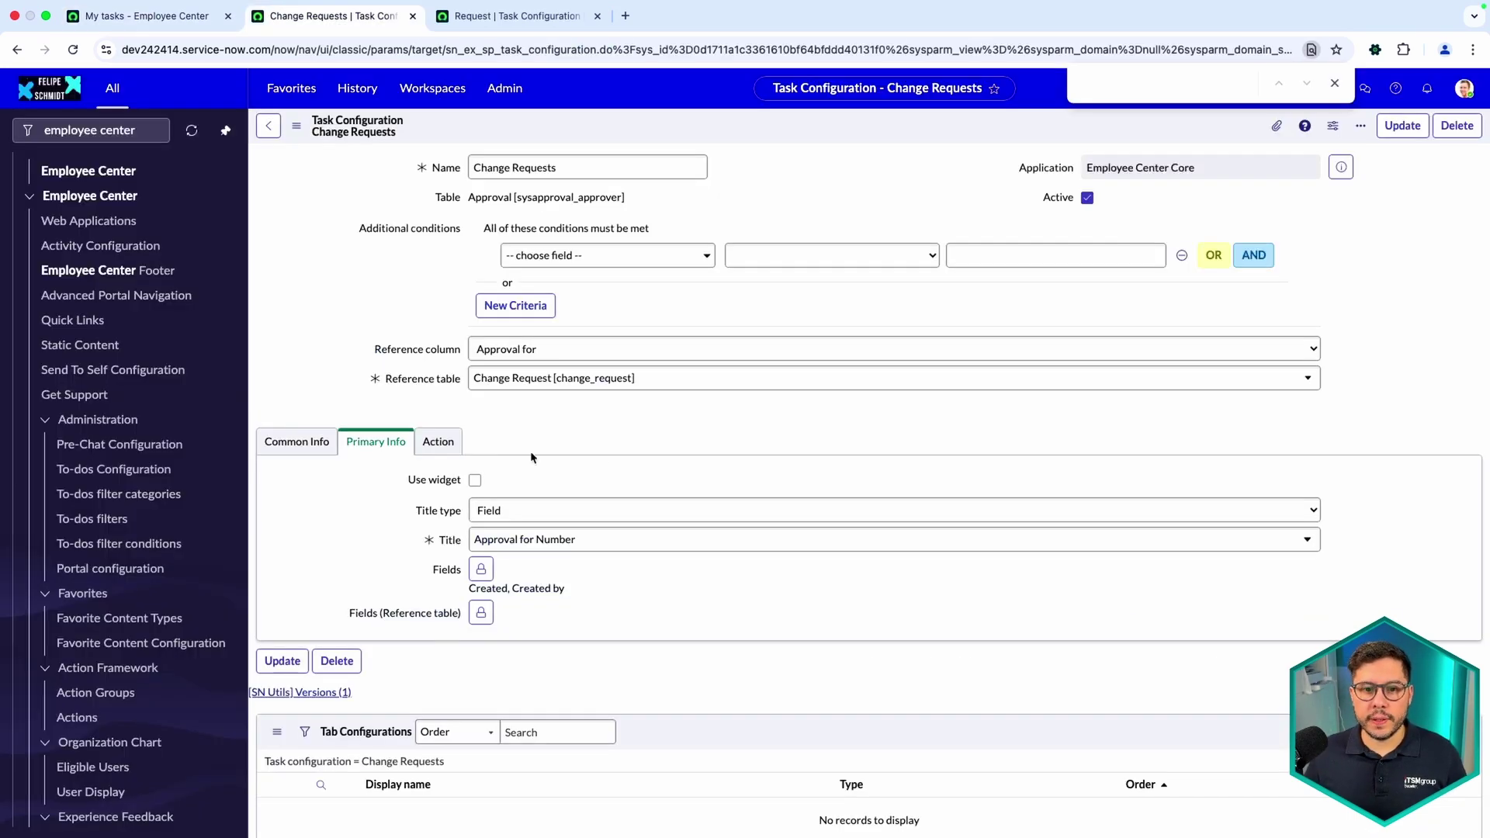
left_click(447, 444)
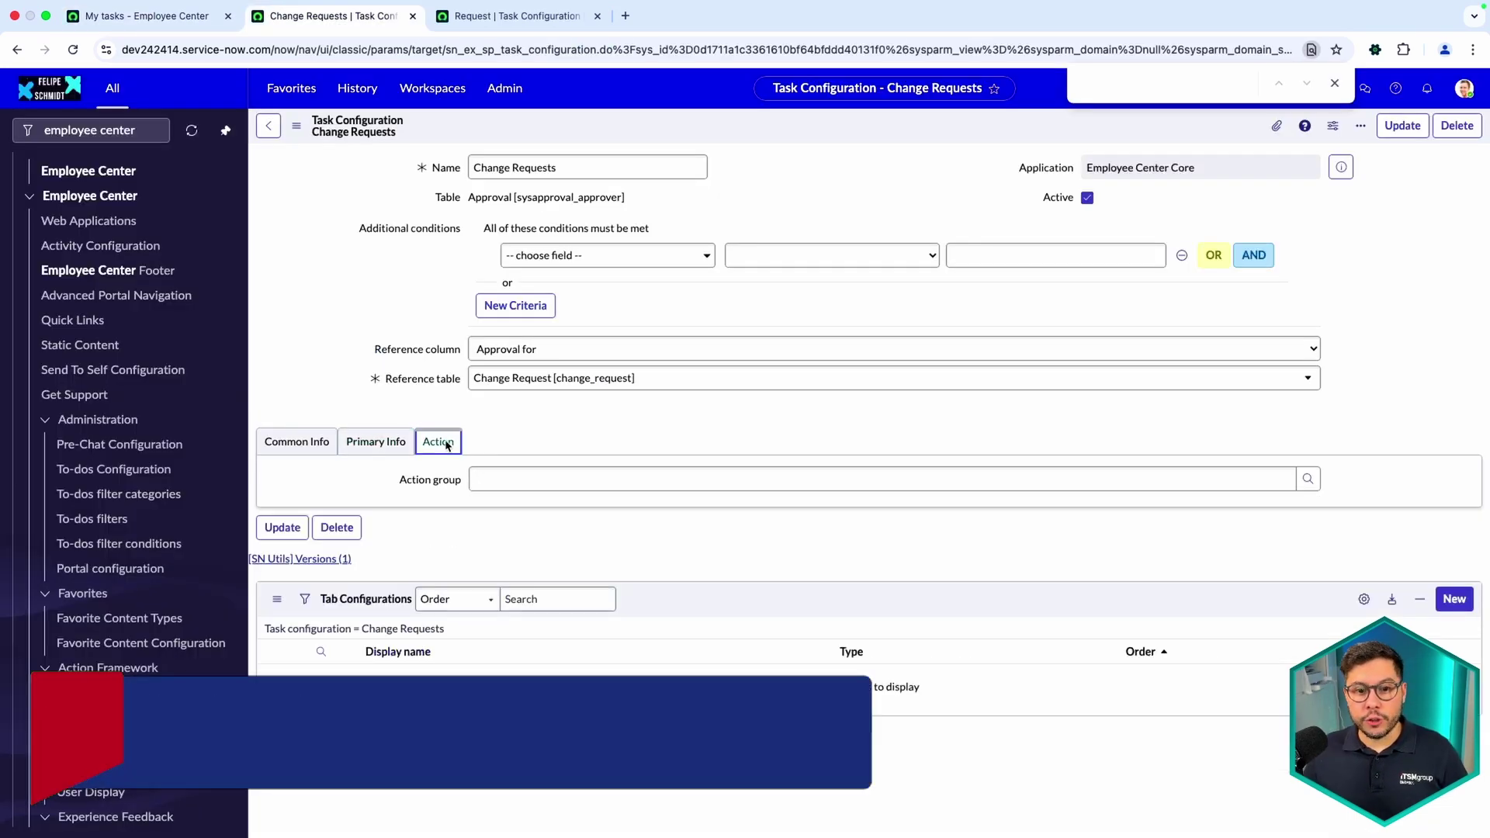
Stop impersonating with the SN Utils /unimp command, reloading the page
left_click(552, 476)
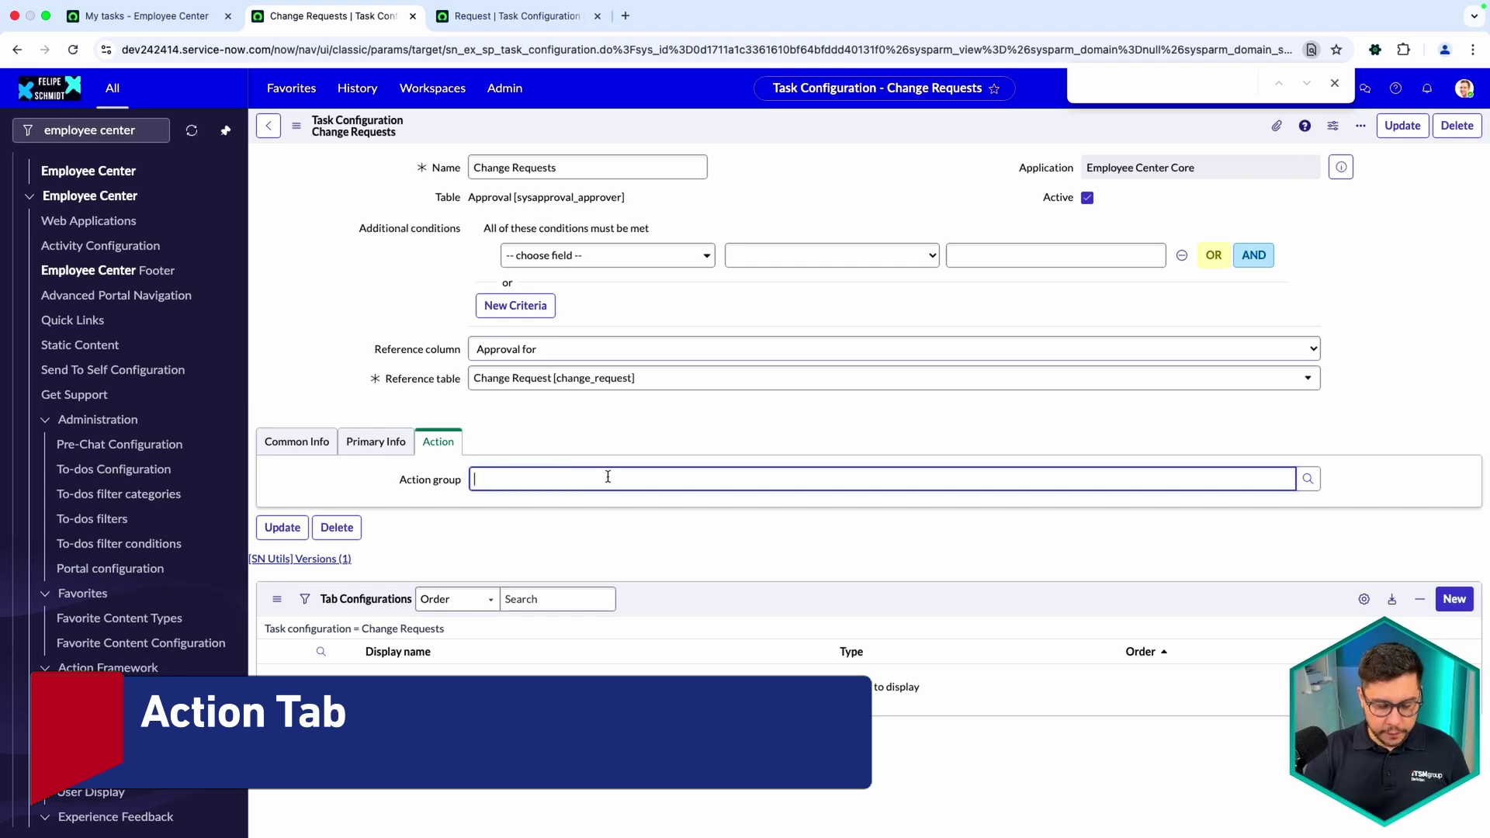
key("ctrl+slash")
type("unimp")
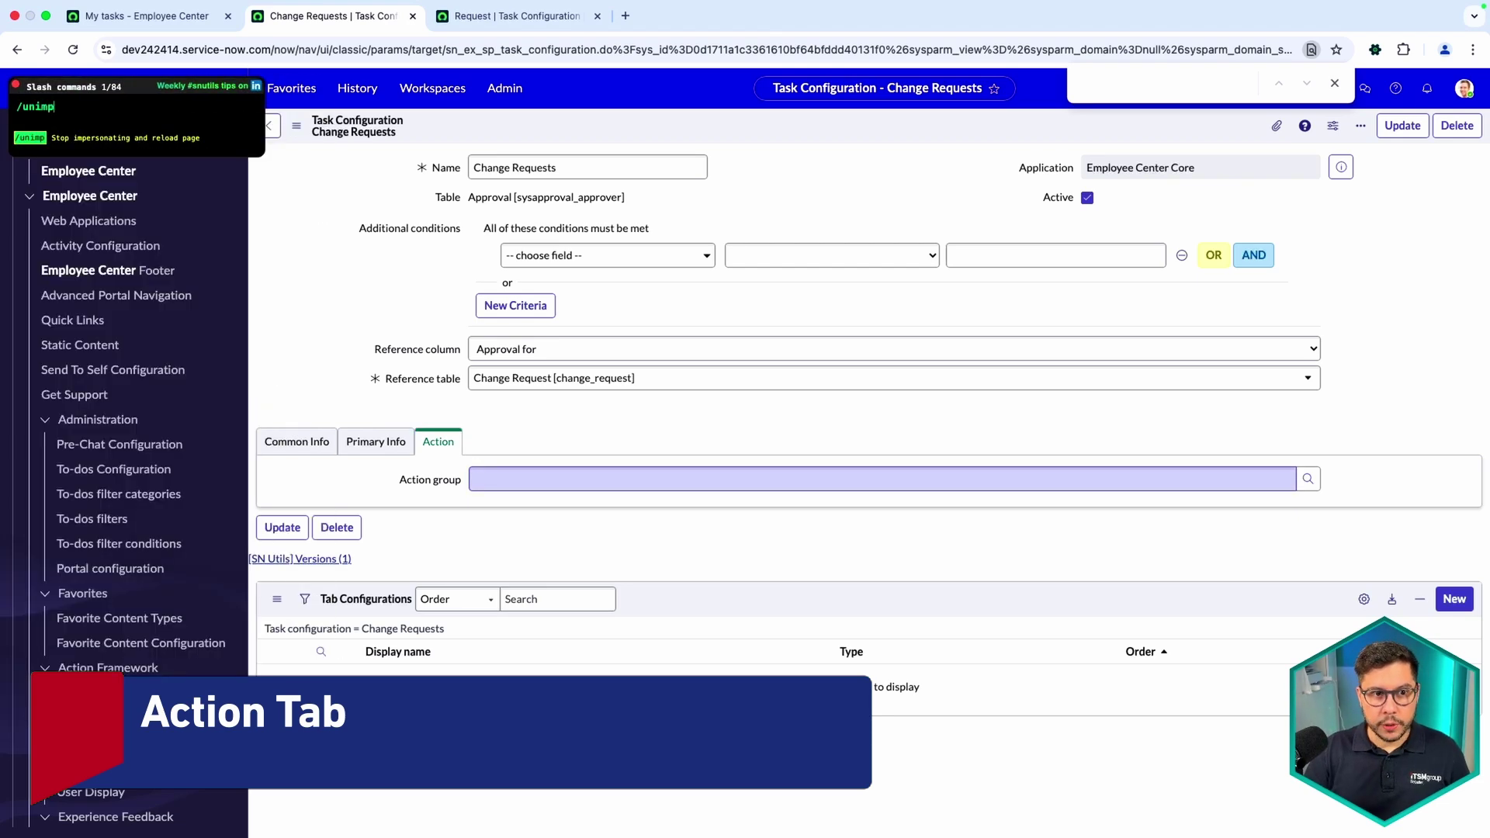
key("Return")
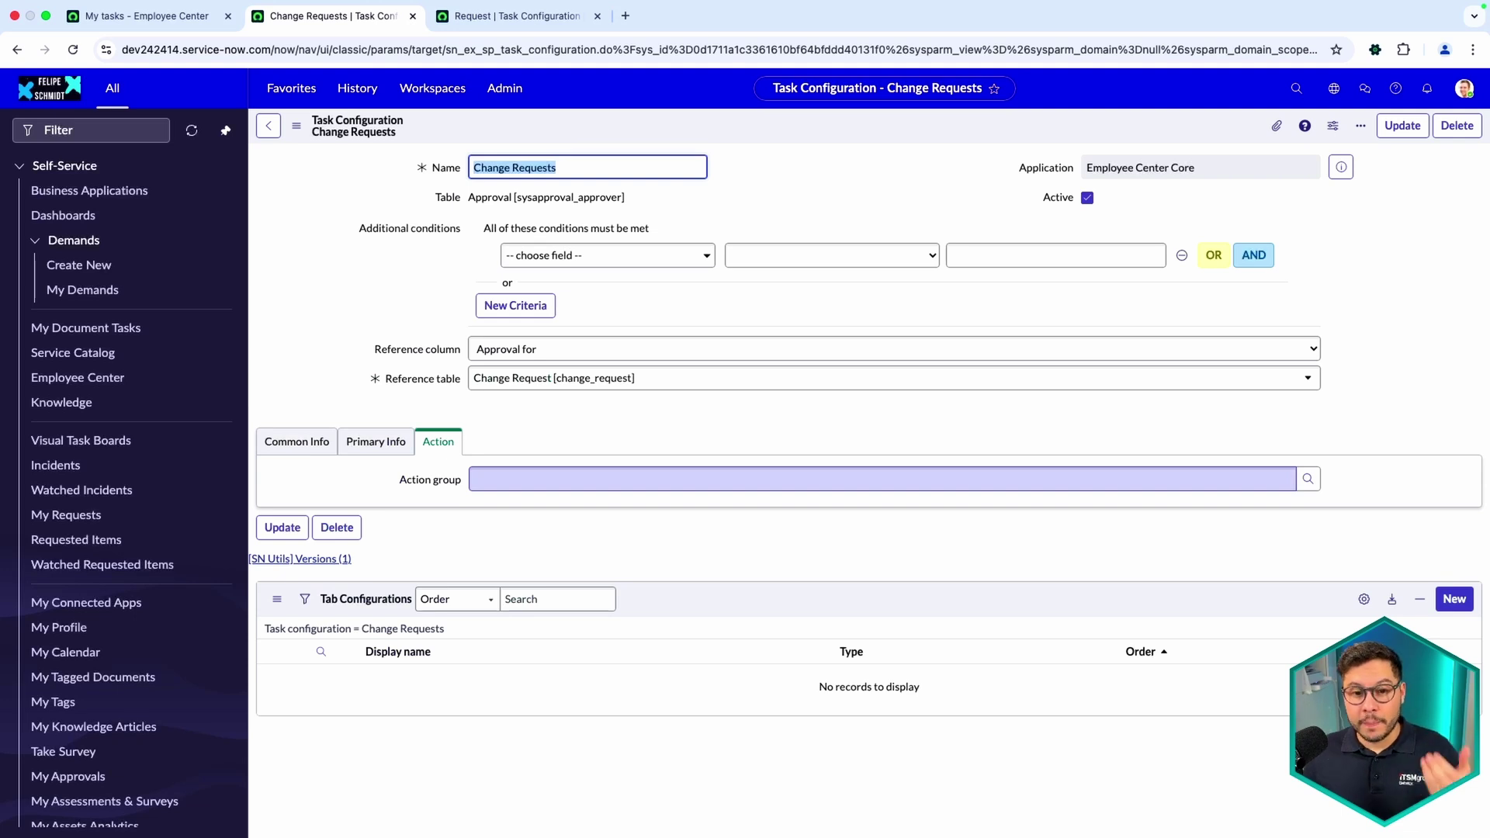
Set the Action group to Approvals action group and open that record in a new tab
left_click(535, 484)
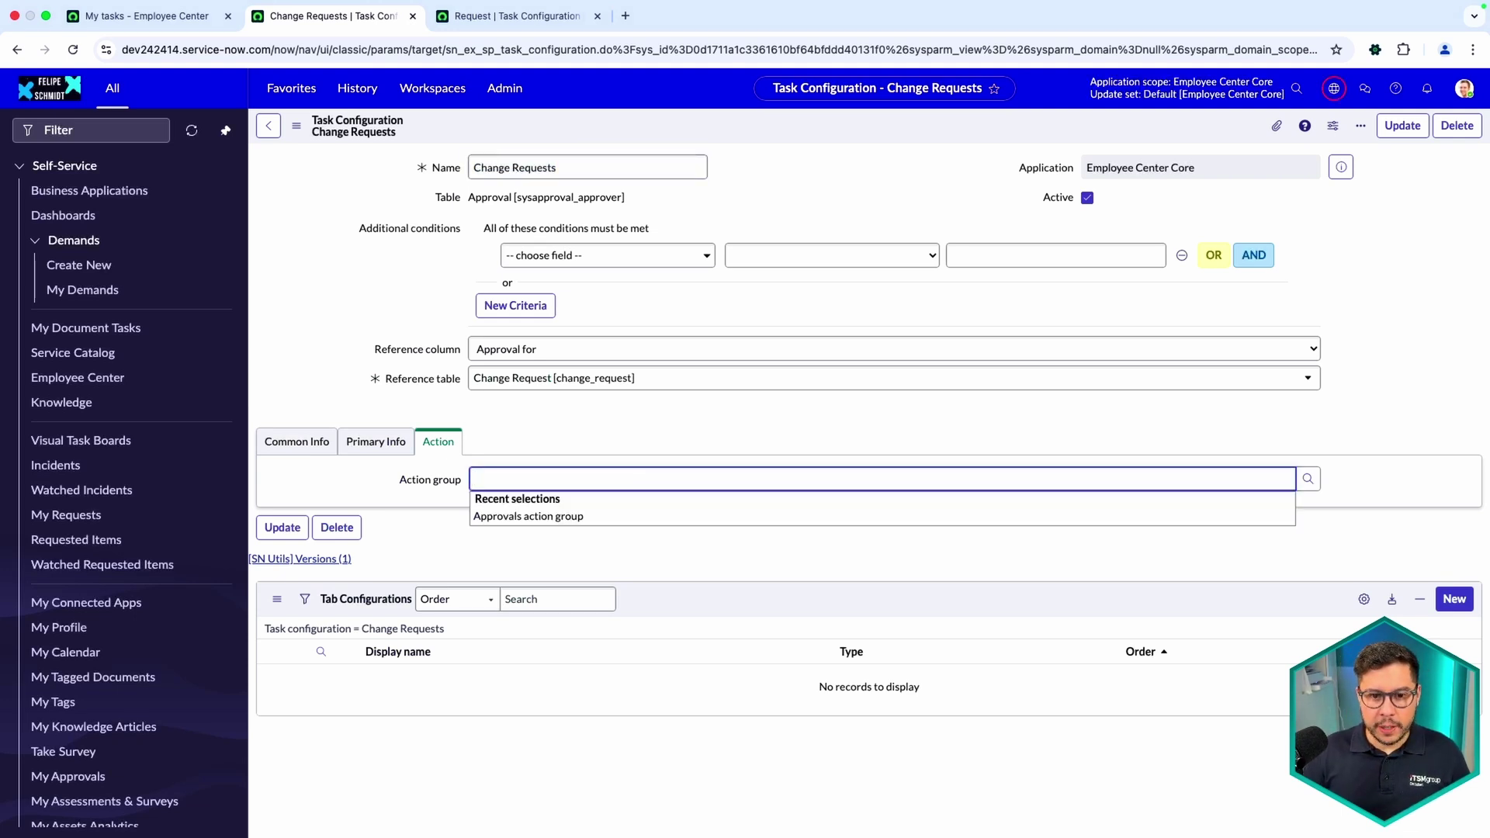
type("**")
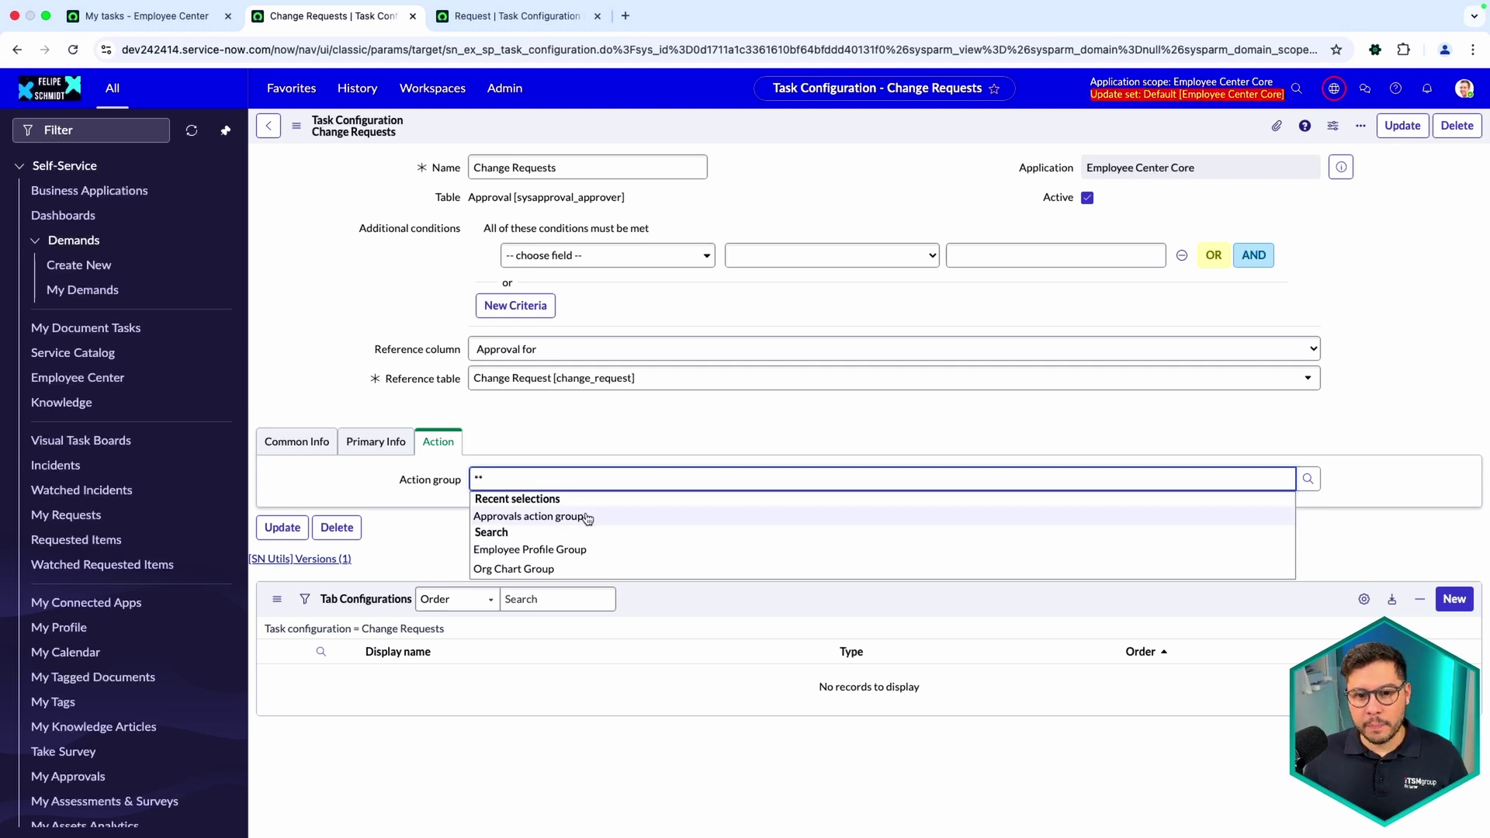
left_click(585, 515)
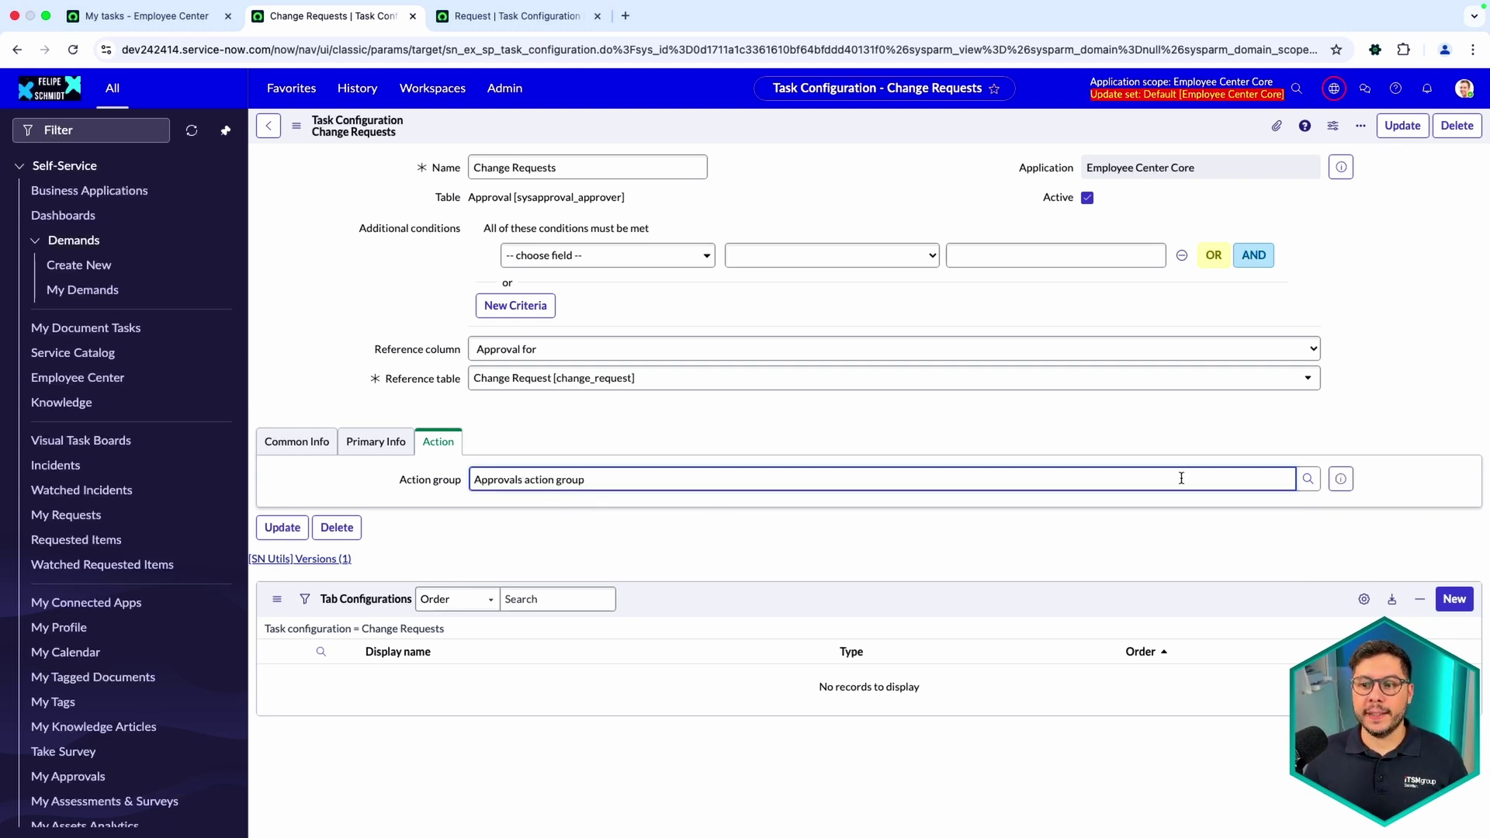
left_click(1340, 478, "super")
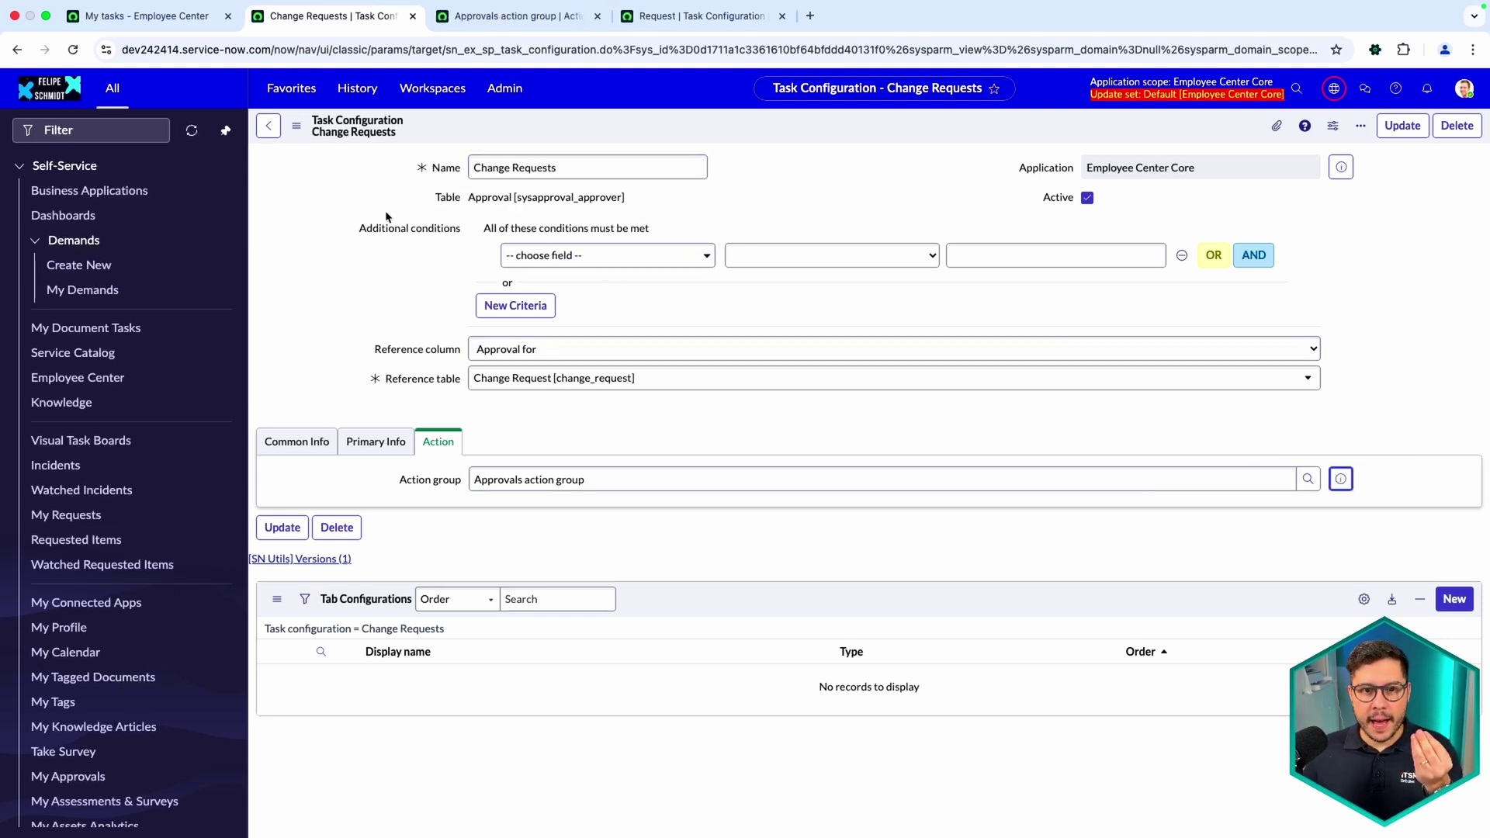
Filter the navigation menu for 'employee center'
left_click(100, 130)
type("employee")
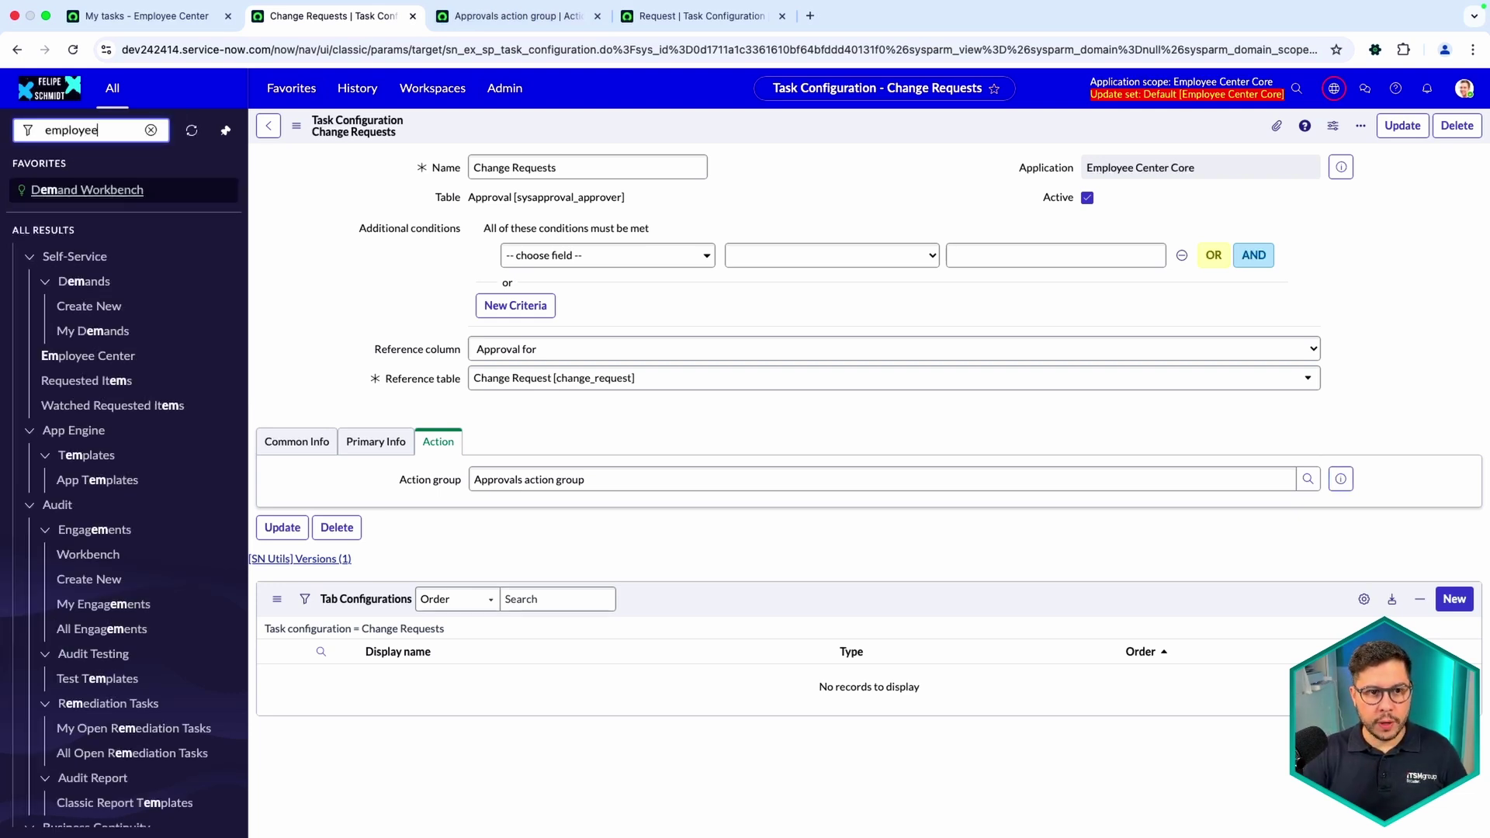
type(" center")
scroll(119, 606, "down", 3)
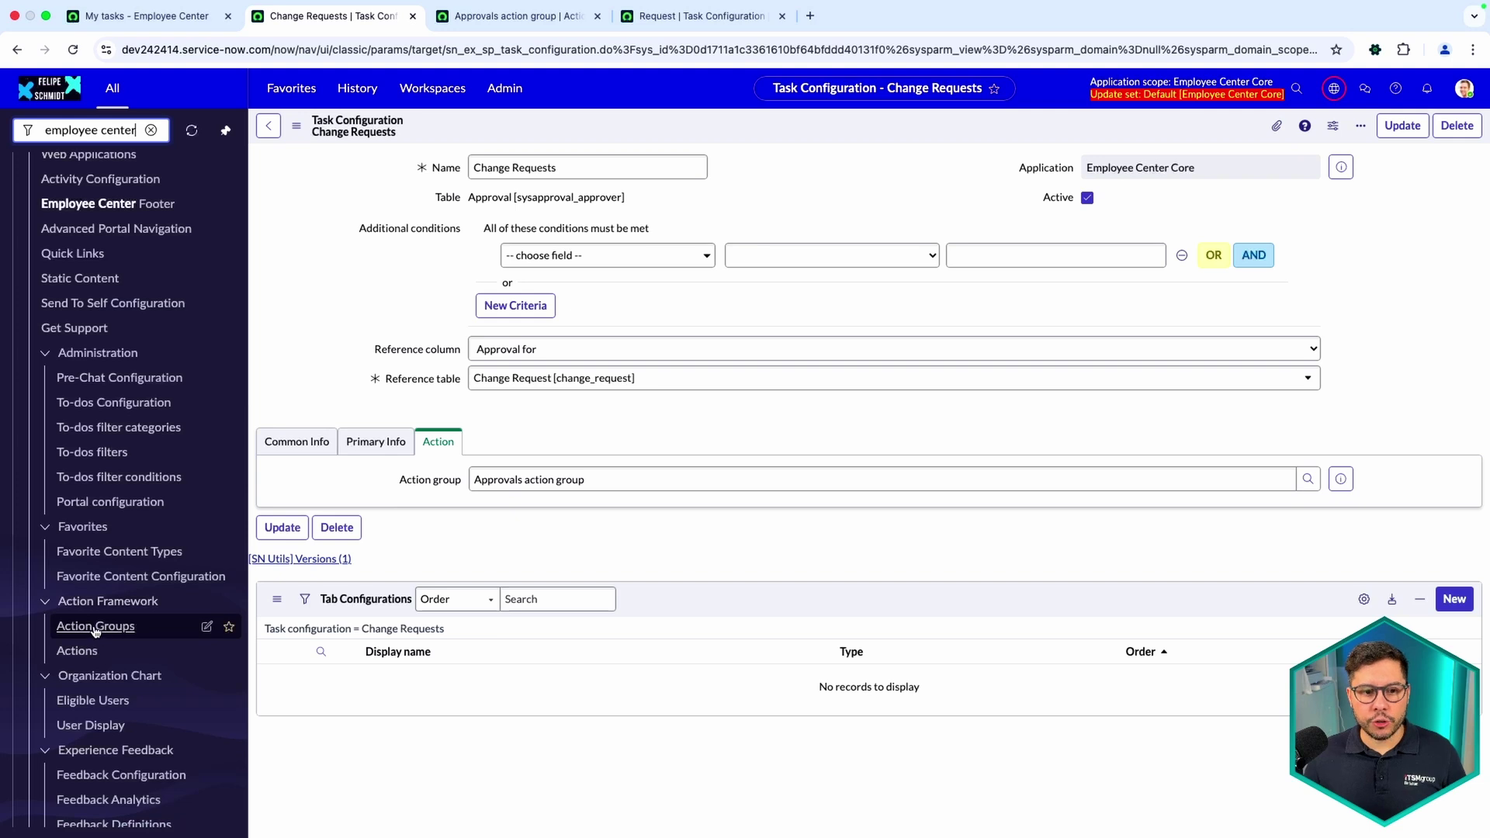
Save the Change Requests task configuration from the header context menu
left_click(543, 475)
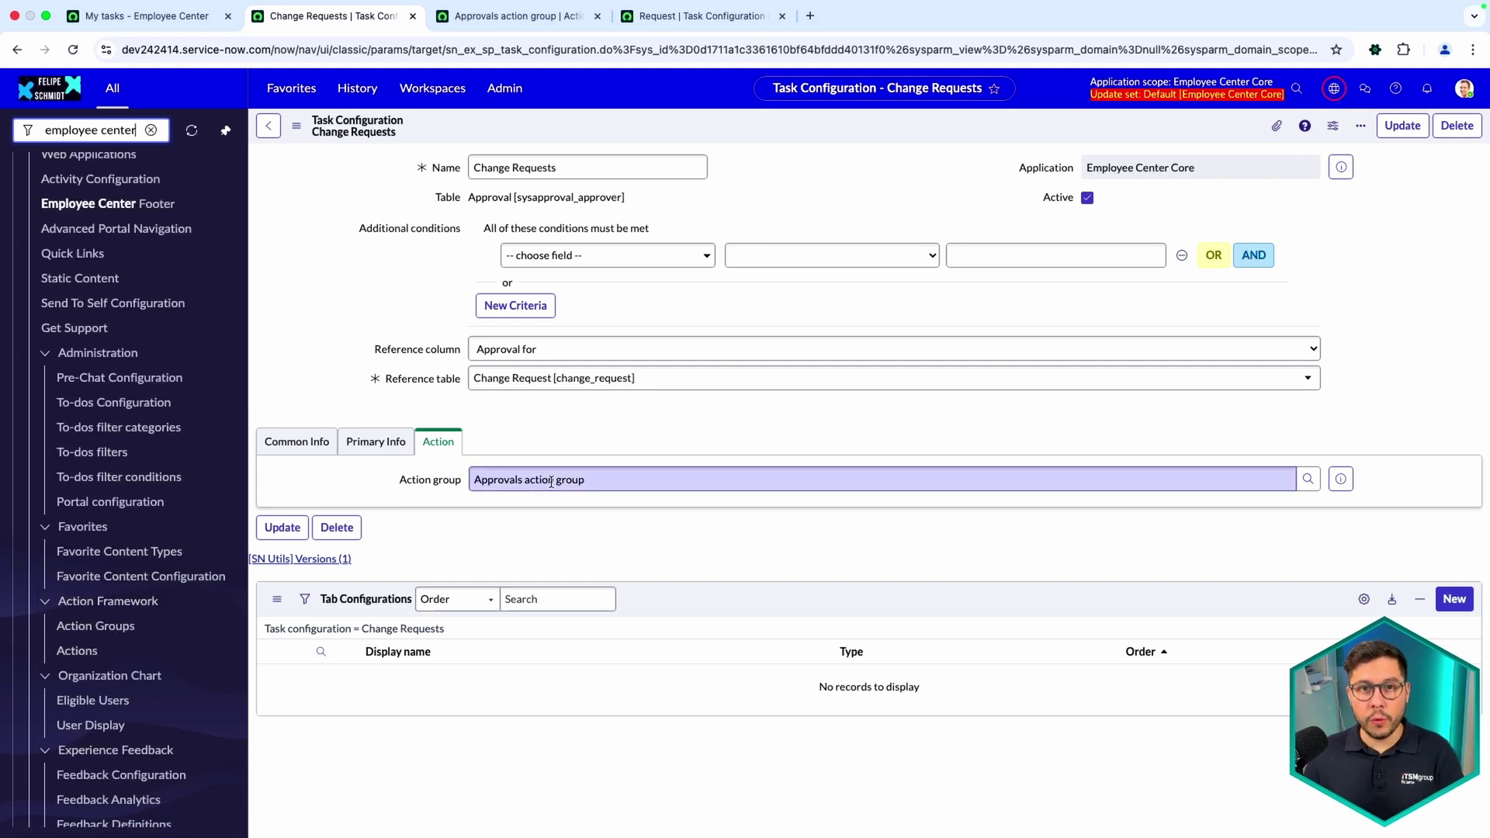
right_click(665, 129)
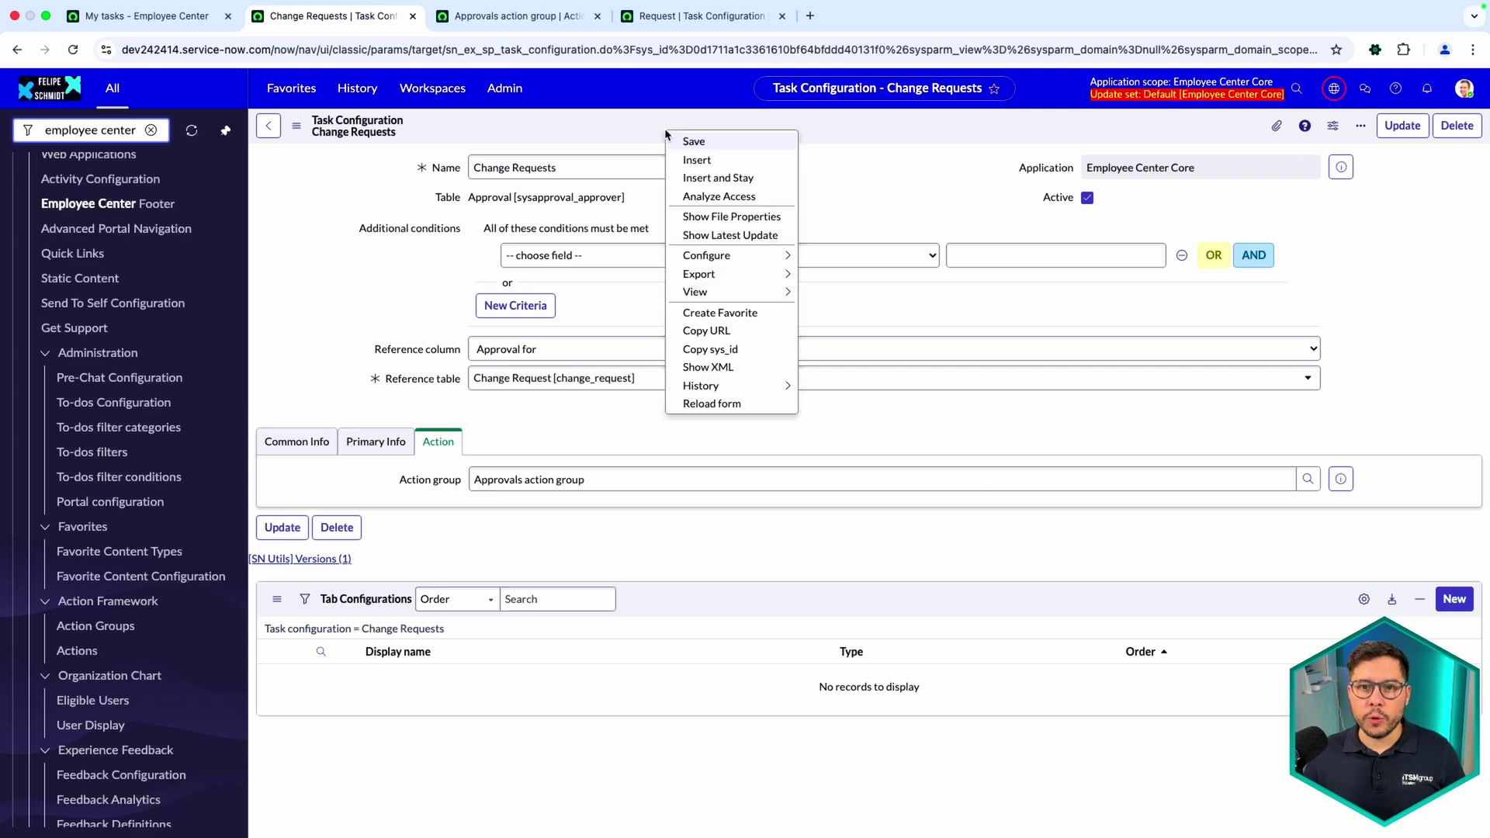
left_click(686, 142)
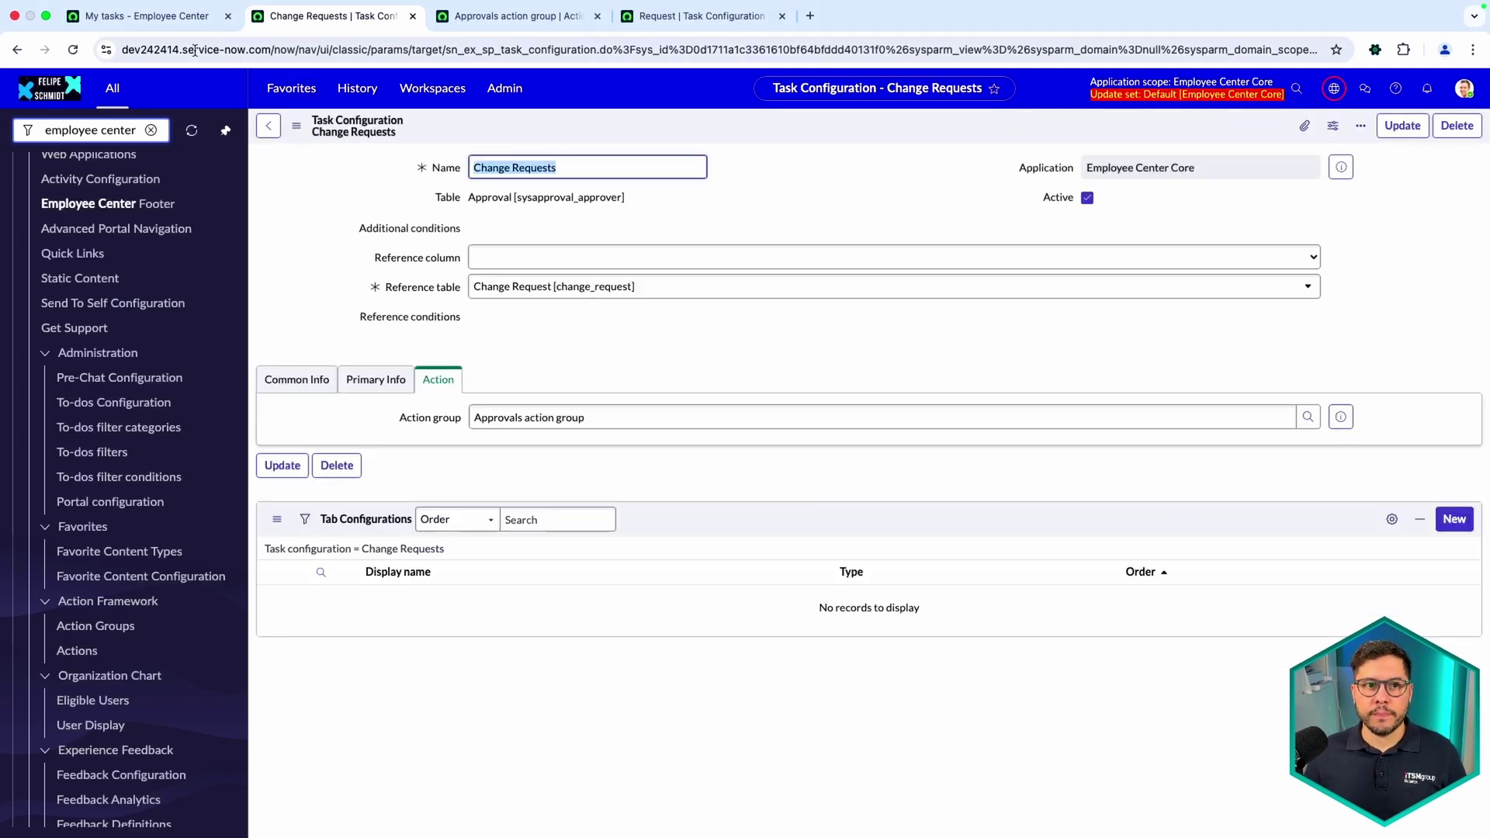
Uncheck Link to task under Common Info, save the configuration, and switch to My tasks
left_click(596, 478)
triple_click(597, 478)
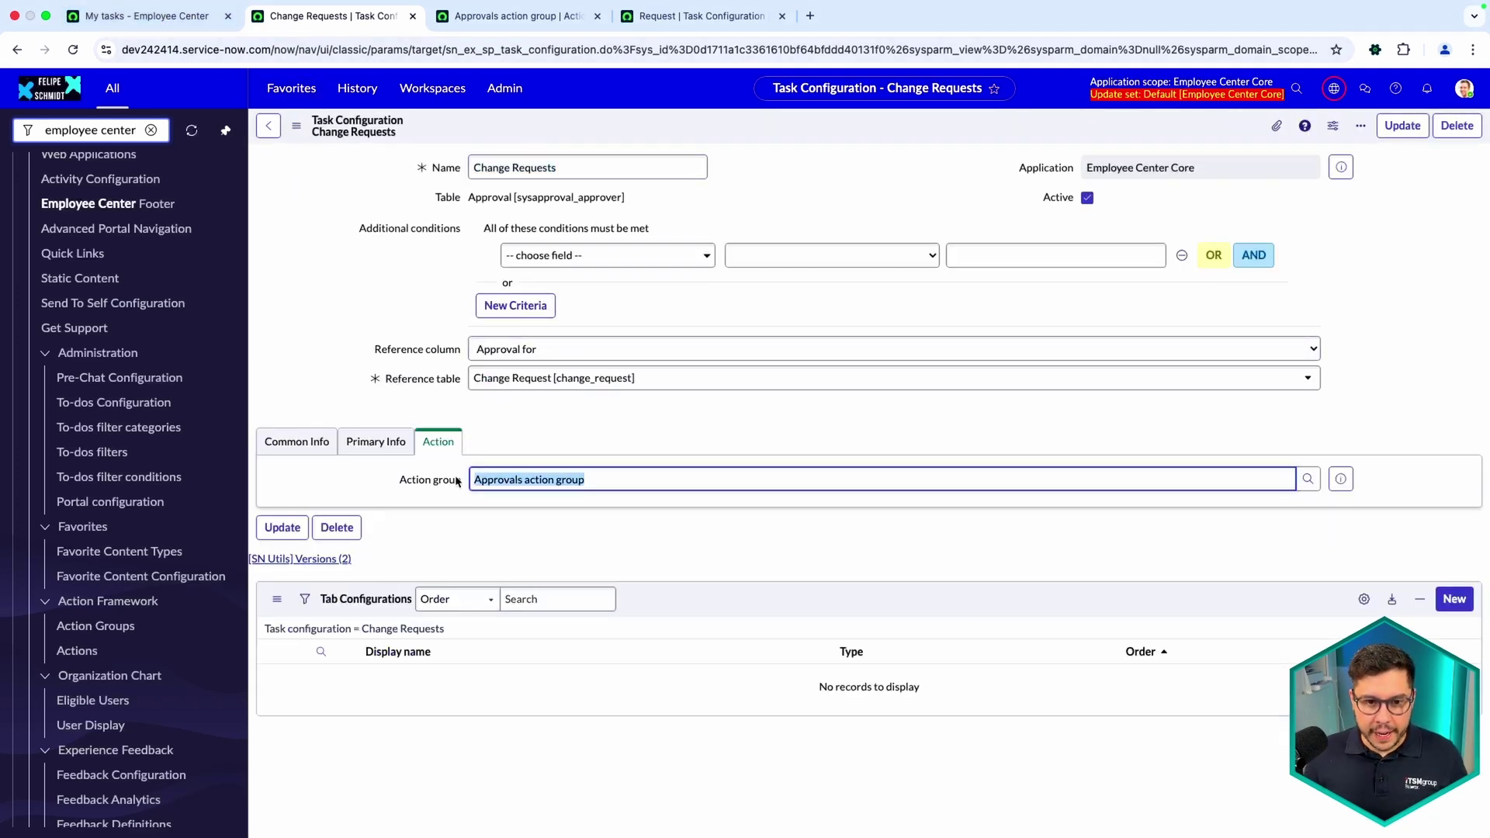
left_click(312, 449)
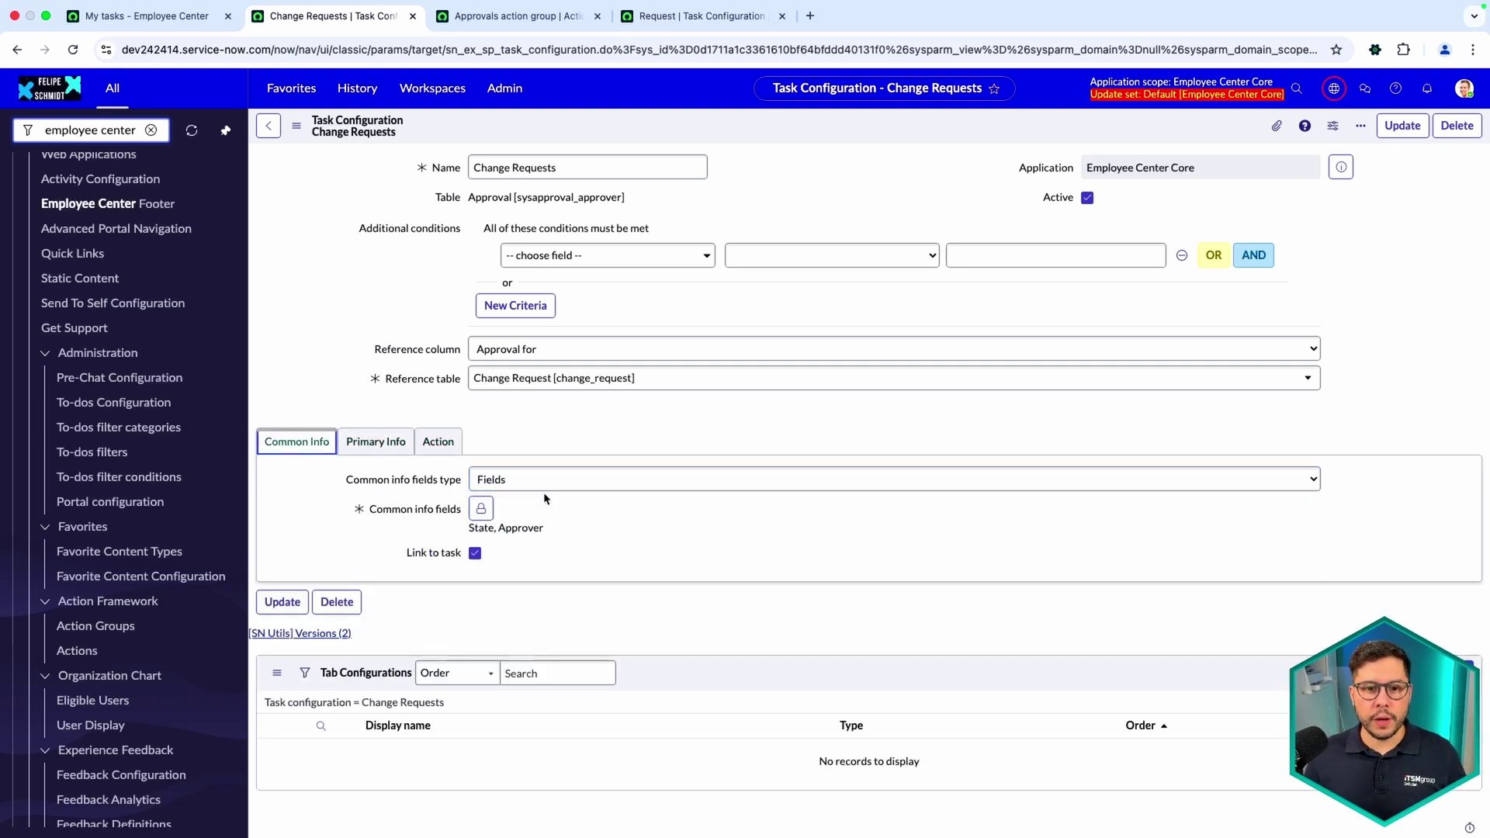
left_click(475, 552)
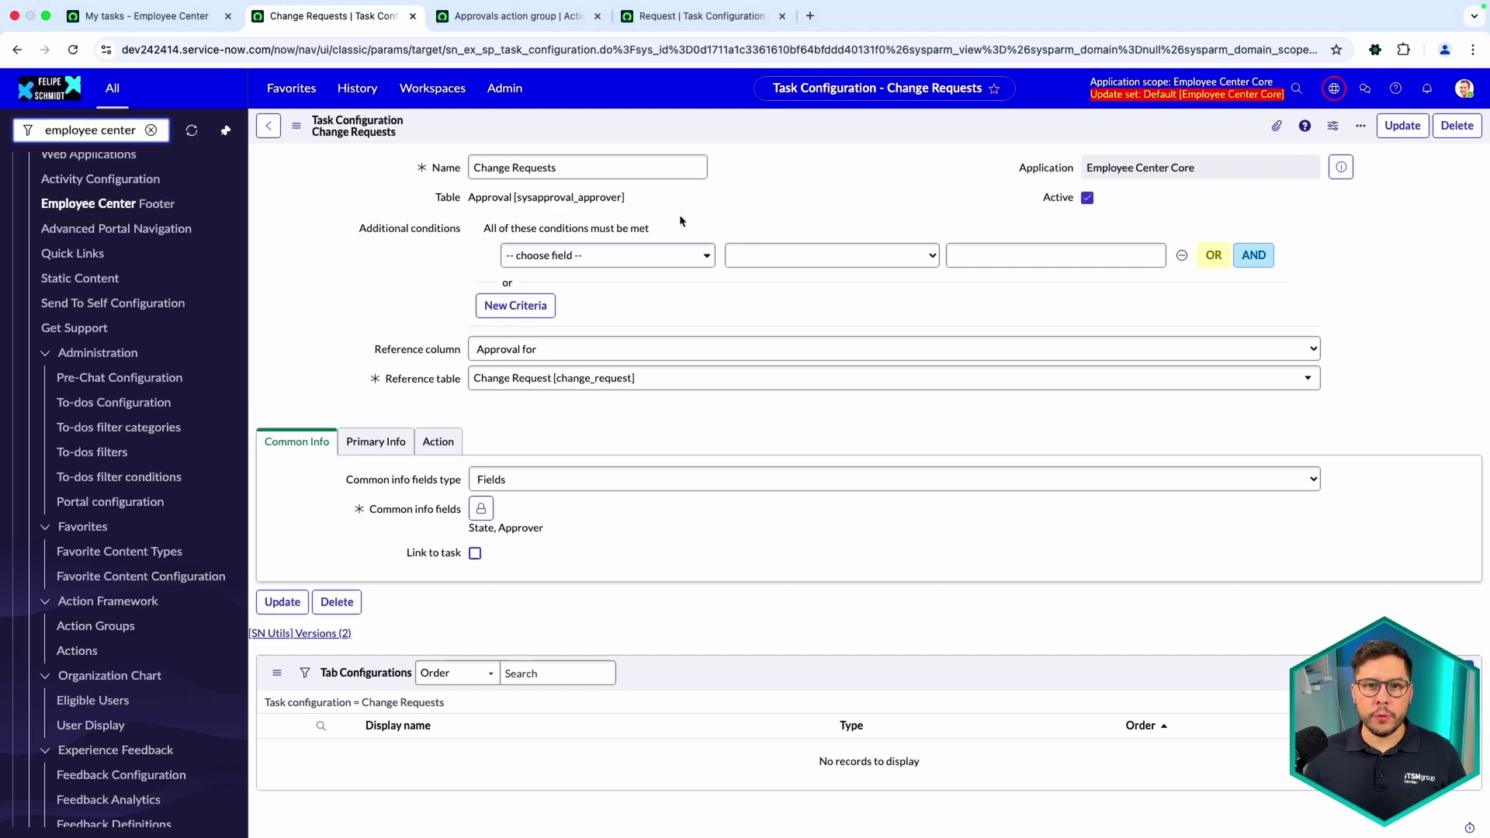
right_click(691, 128)
left_click(702, 134)
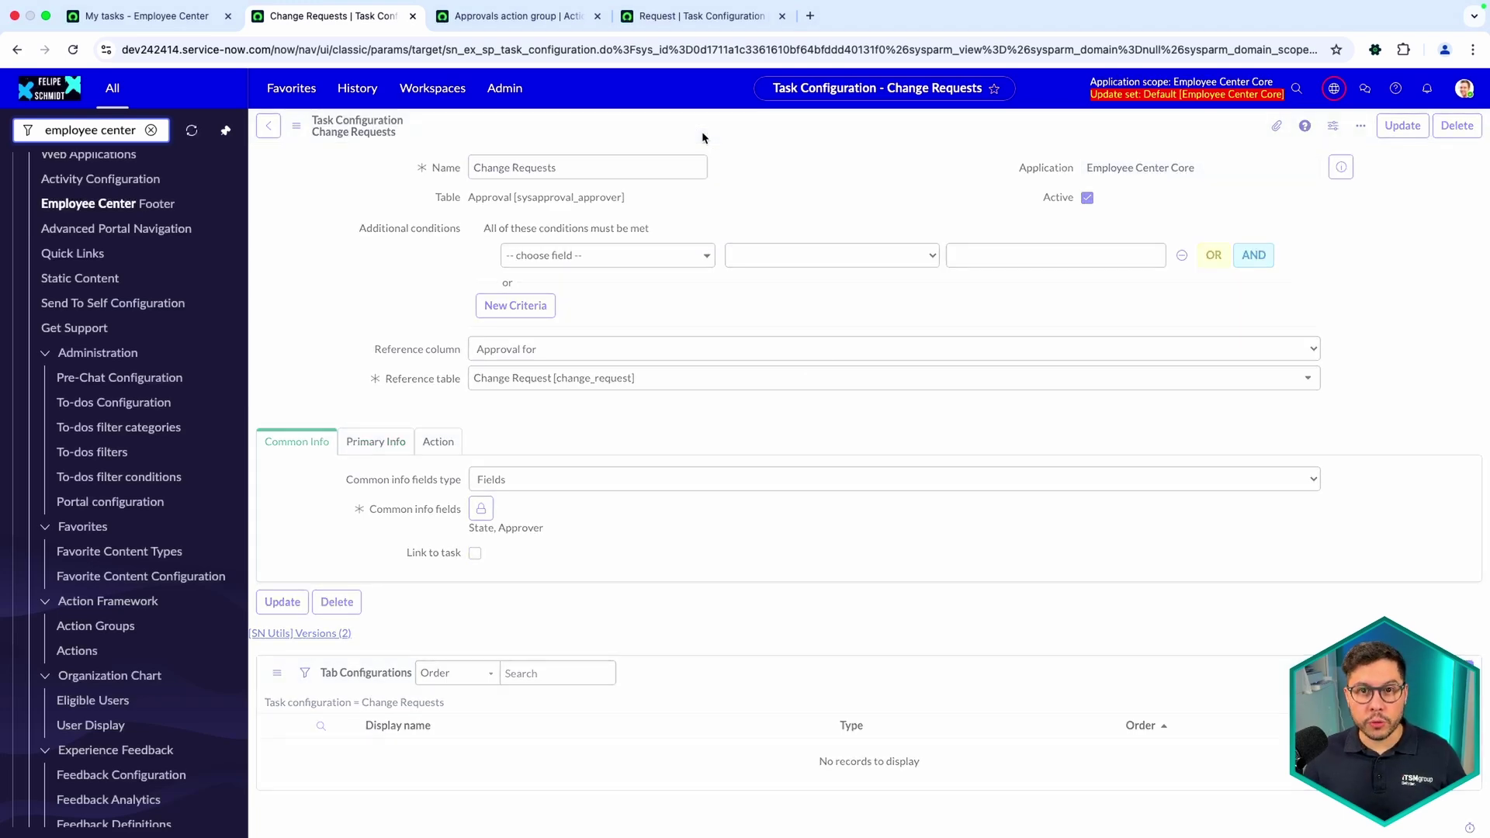
left_click(144, 15)
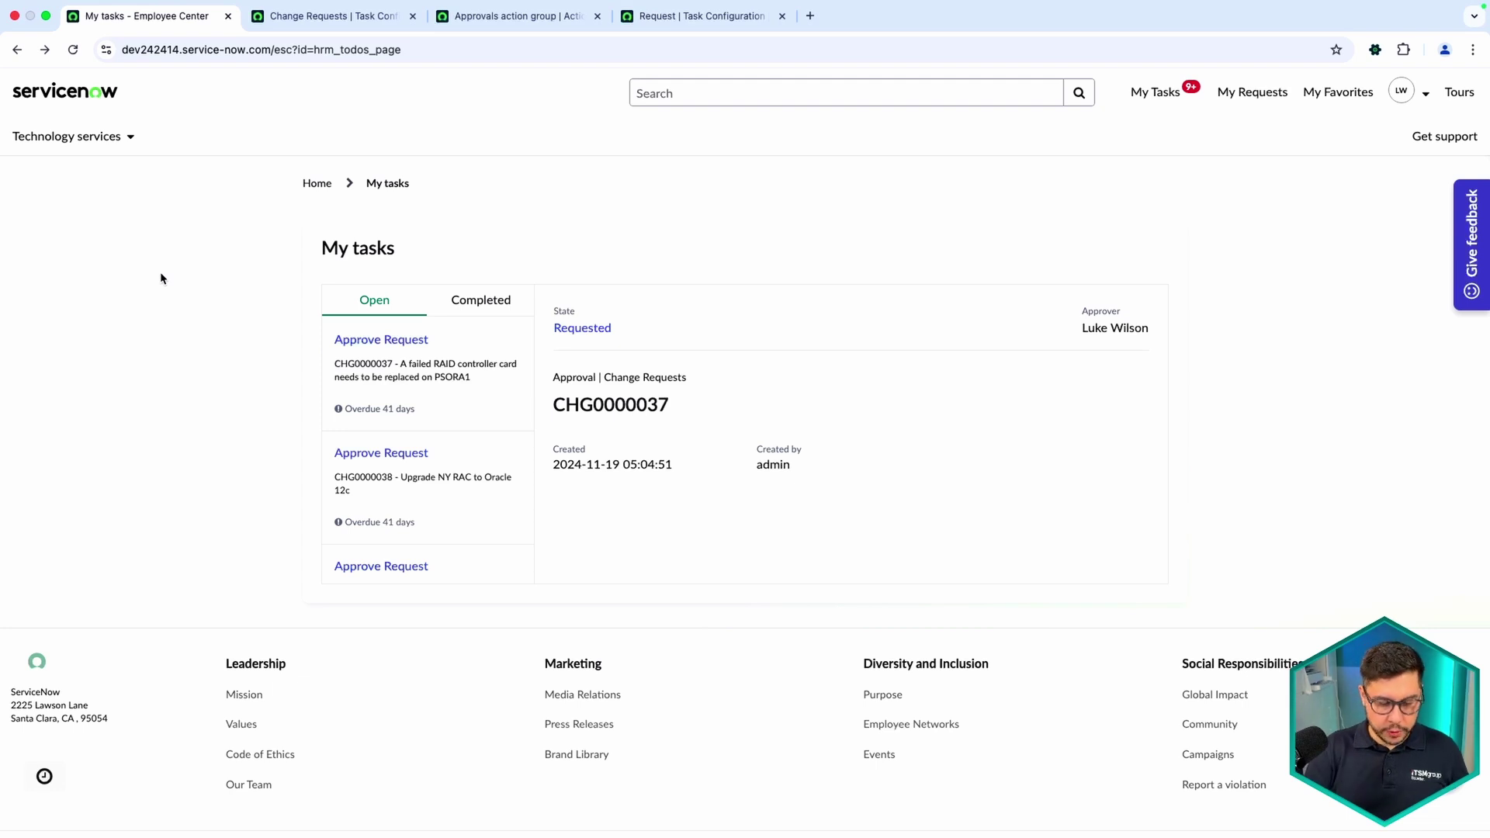
Impersonate the recent approver via /imp, visit Employee Center home, then return to My tasks
key("slash")
type("imp")
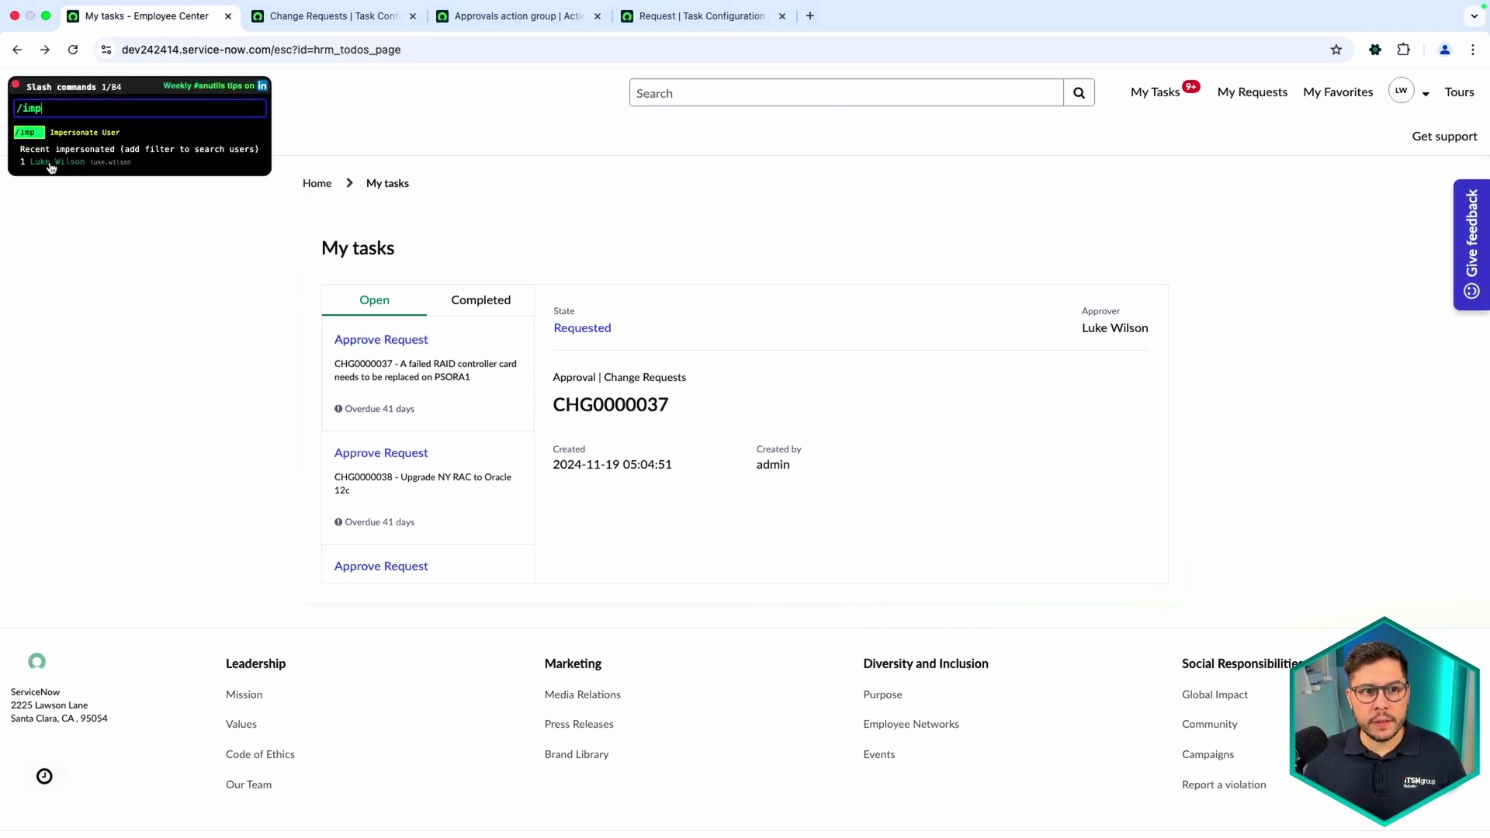
left_click(52, 162)
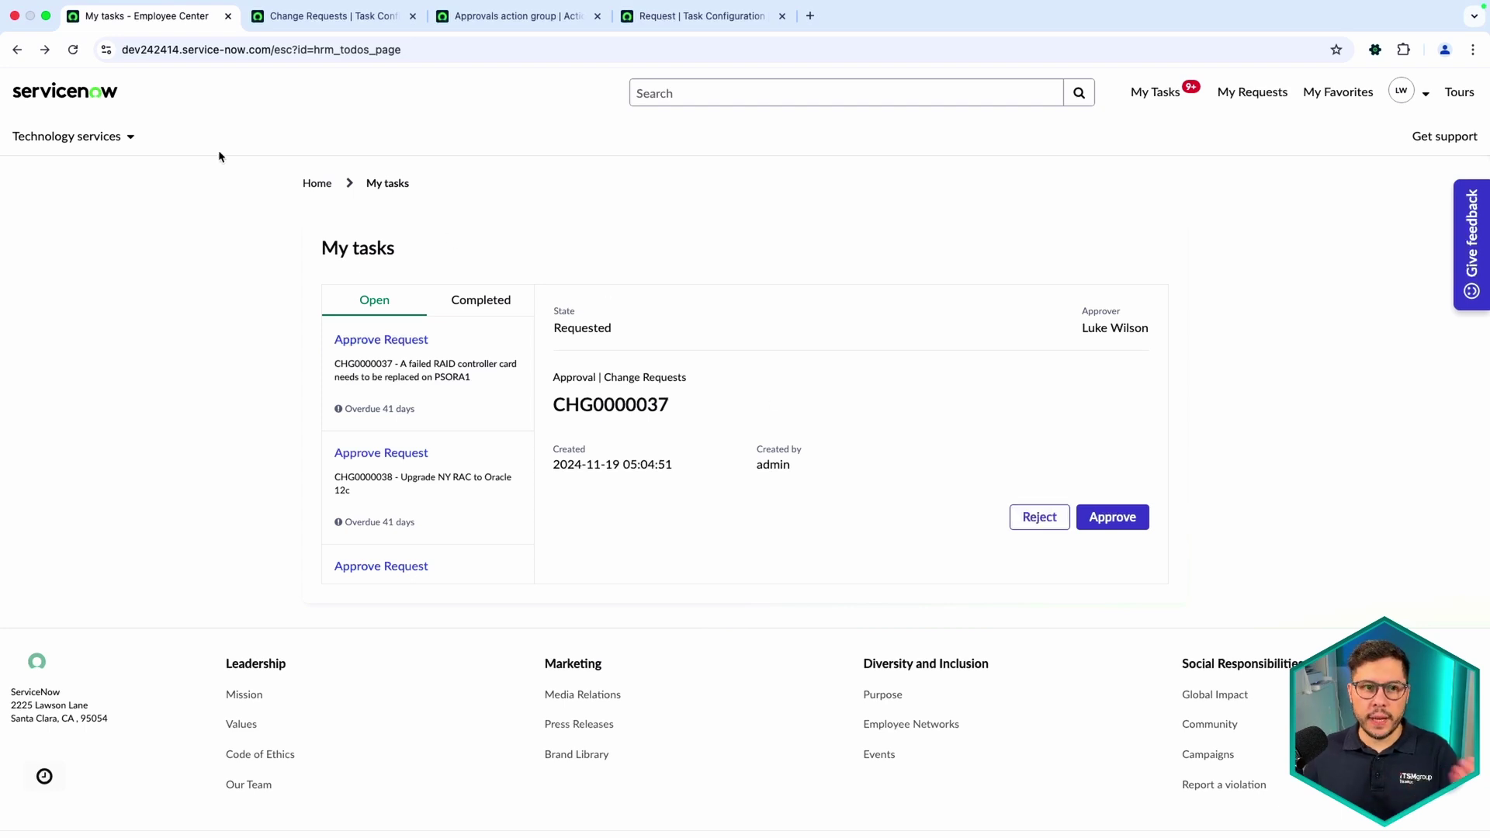
left_click(66, 91)
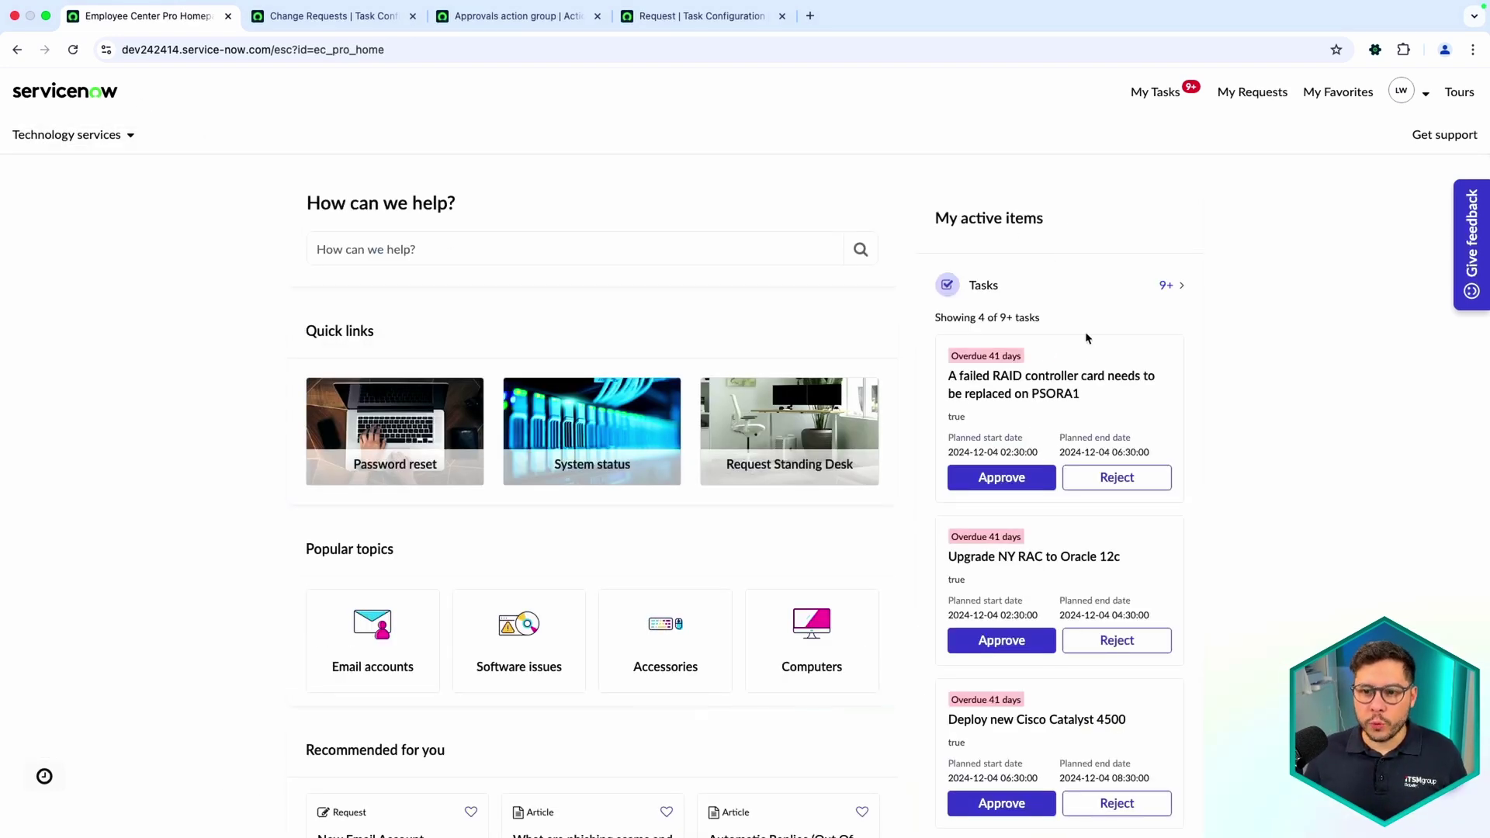
key("super+bracketleft")
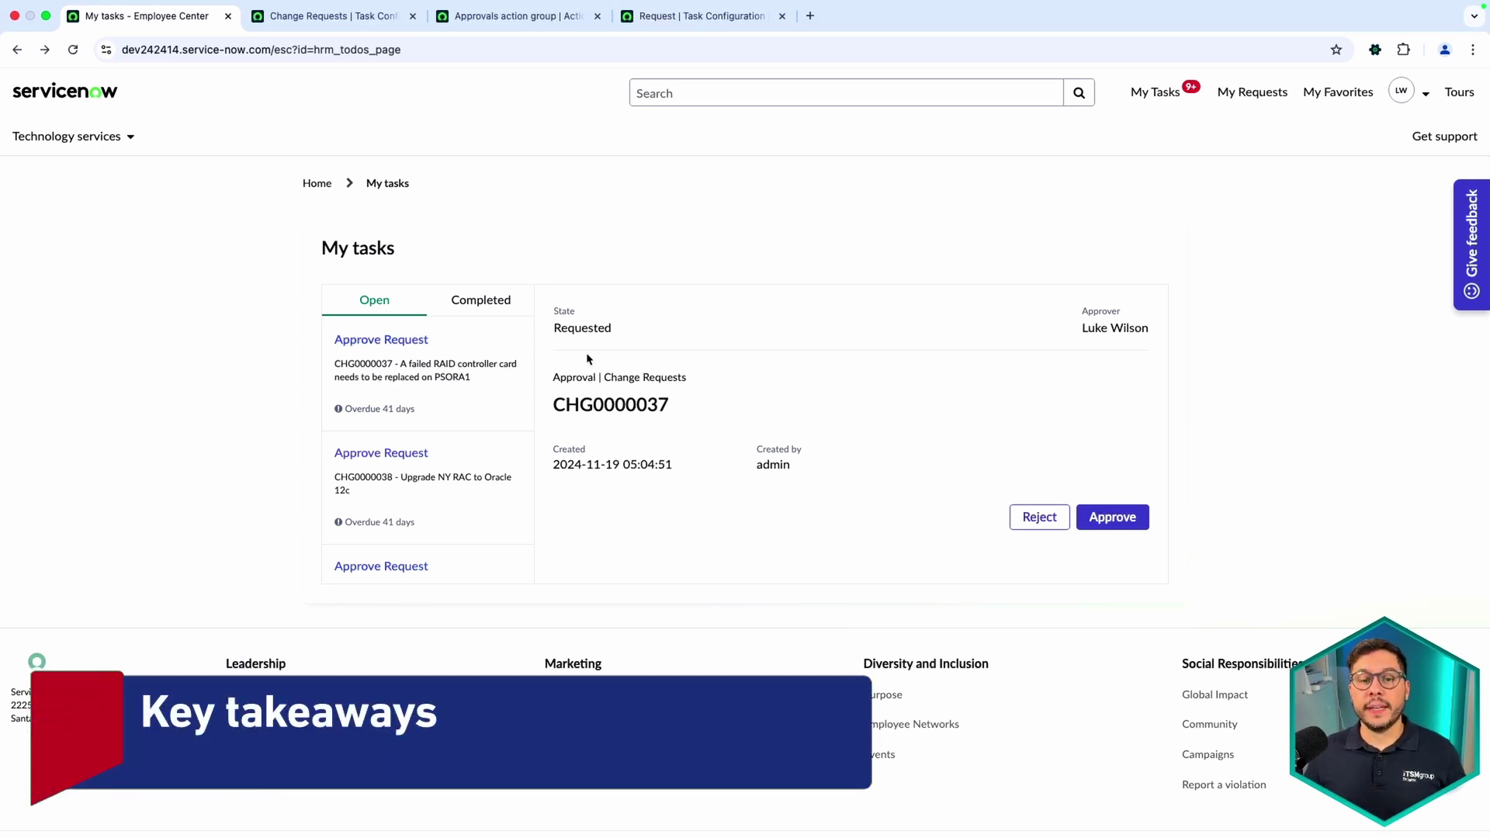
key("ctrl+Tab")
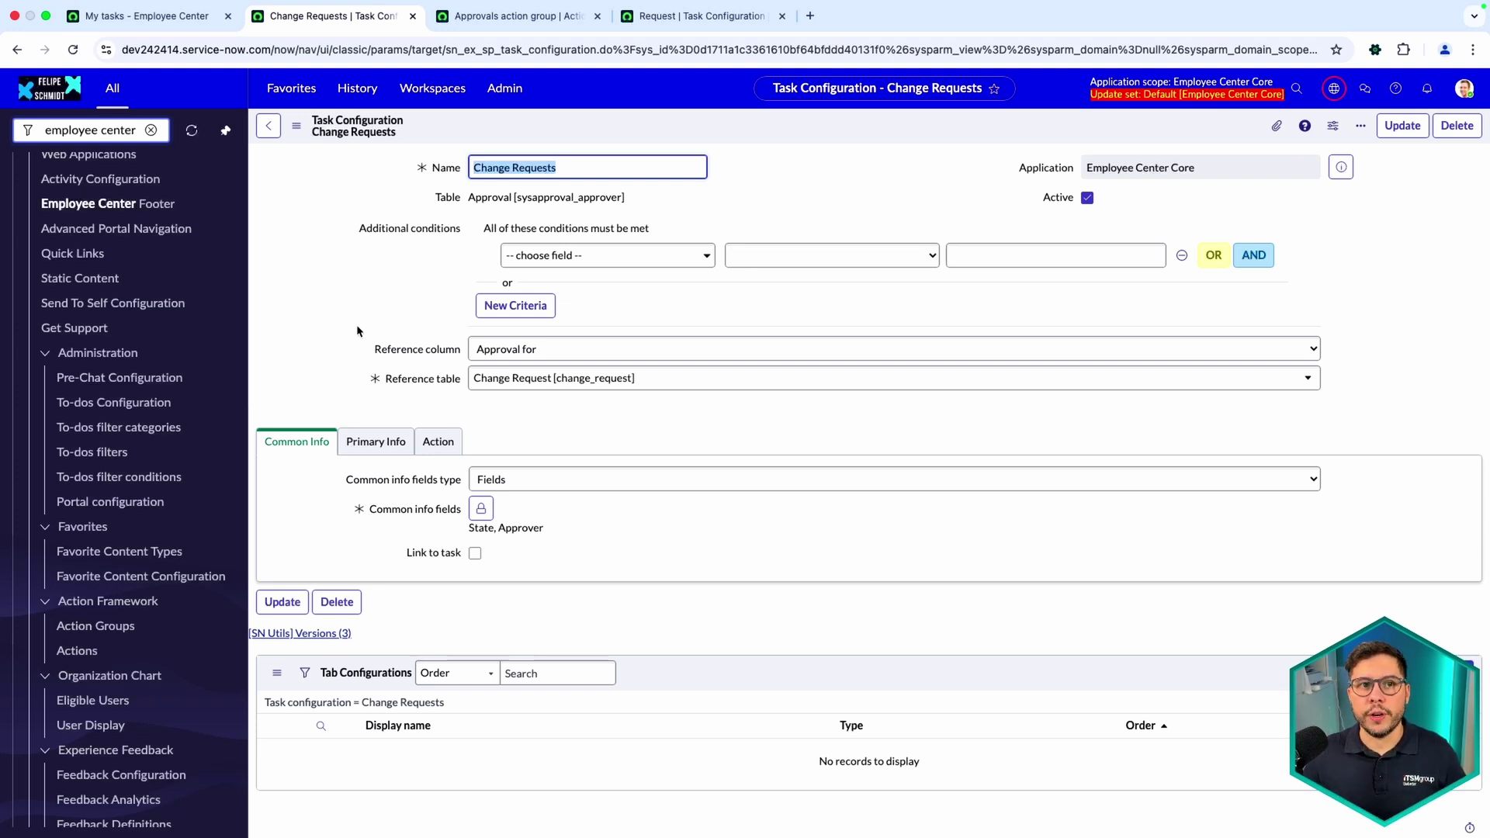
key("ctrl+shift+Tab")
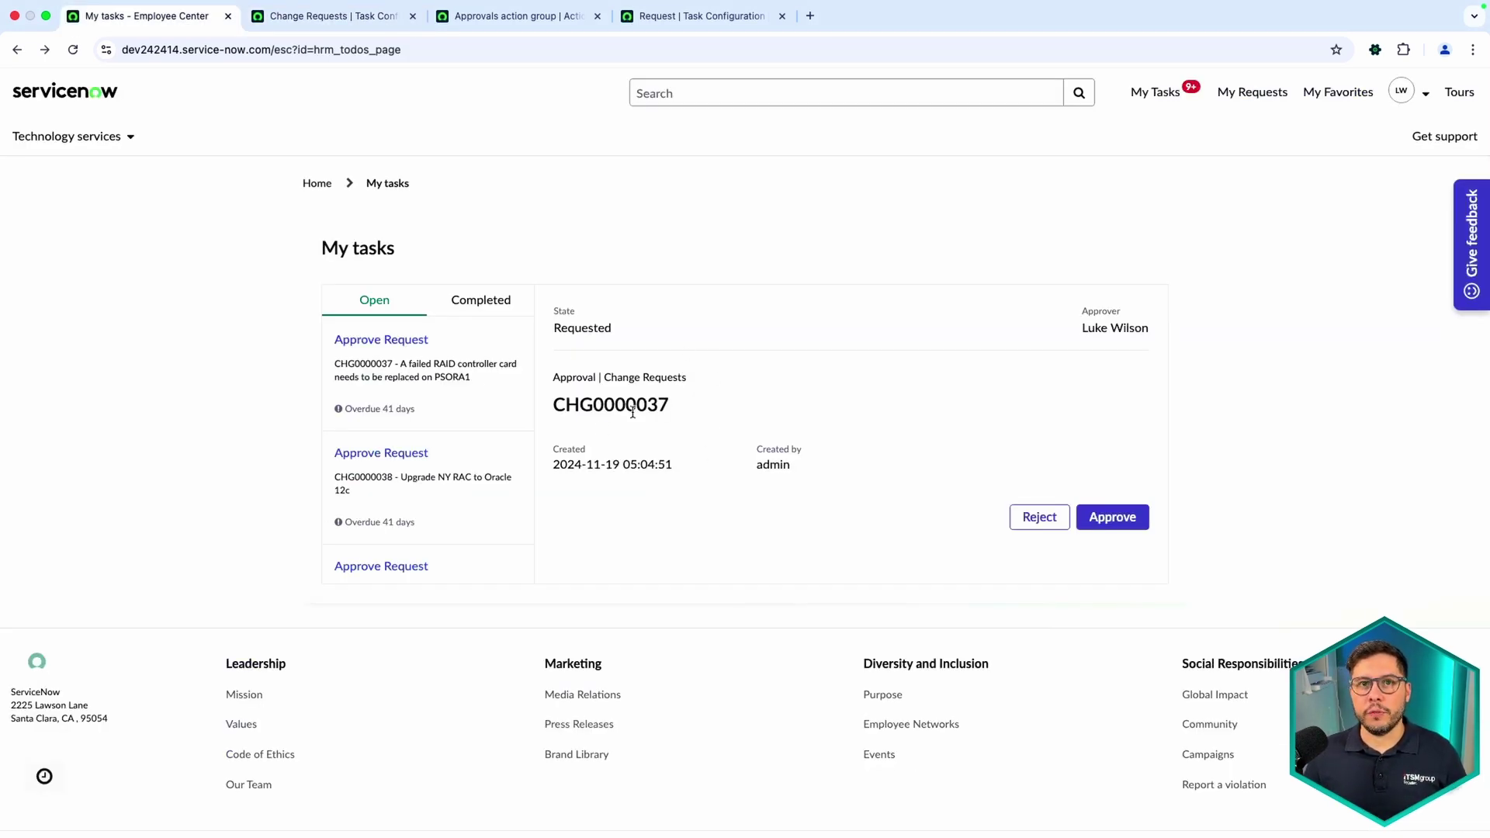